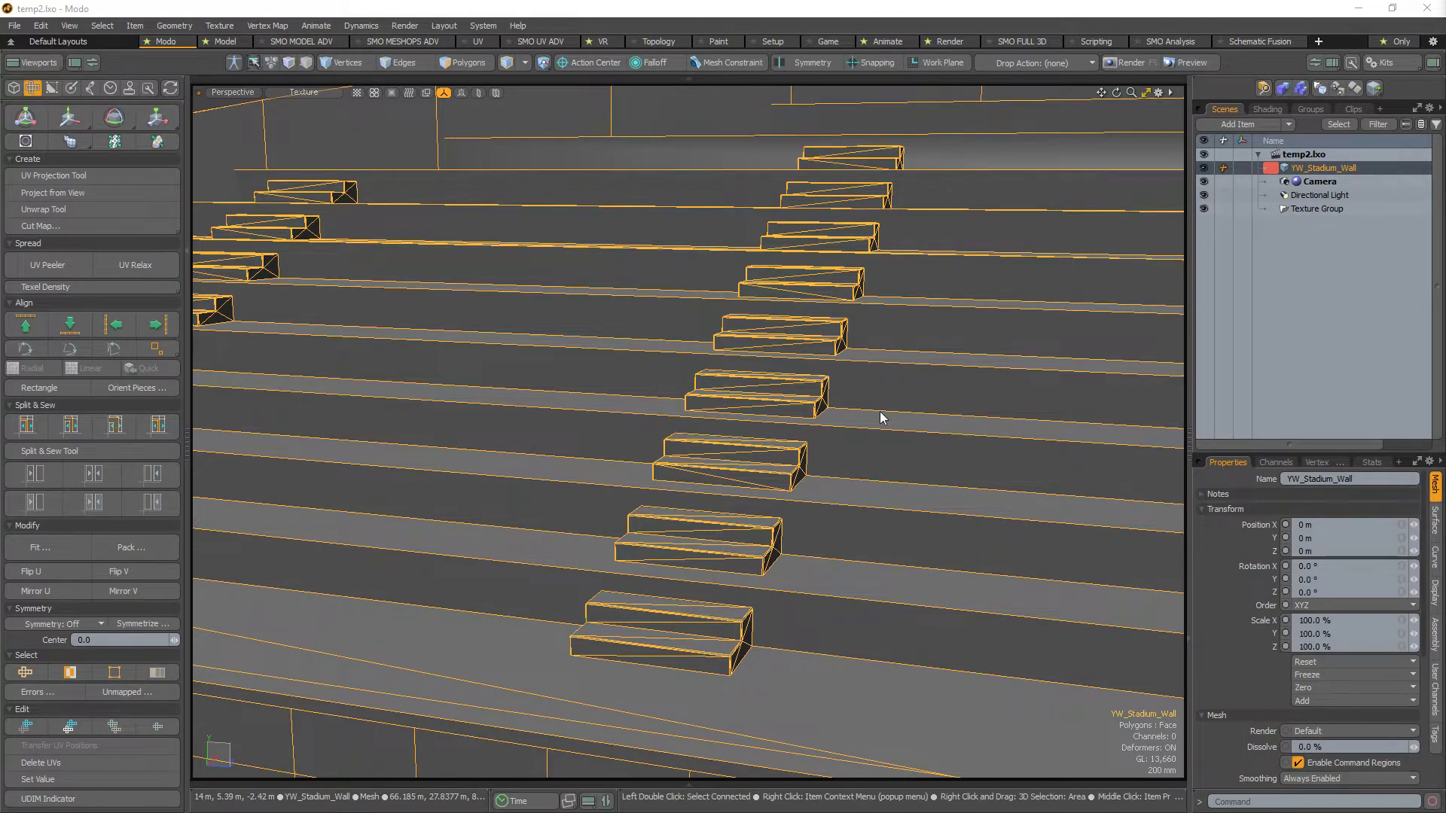
Step: Examine the stair blocks along the stadium's seating tiers from close up, from a distance and from both sides
left_click_drag(881, 413, 798, 470, "alt")
right_click_drag(798, 471, 817, 493, "alt")
left_click_drag(817, 493, 662, 541, "alt")
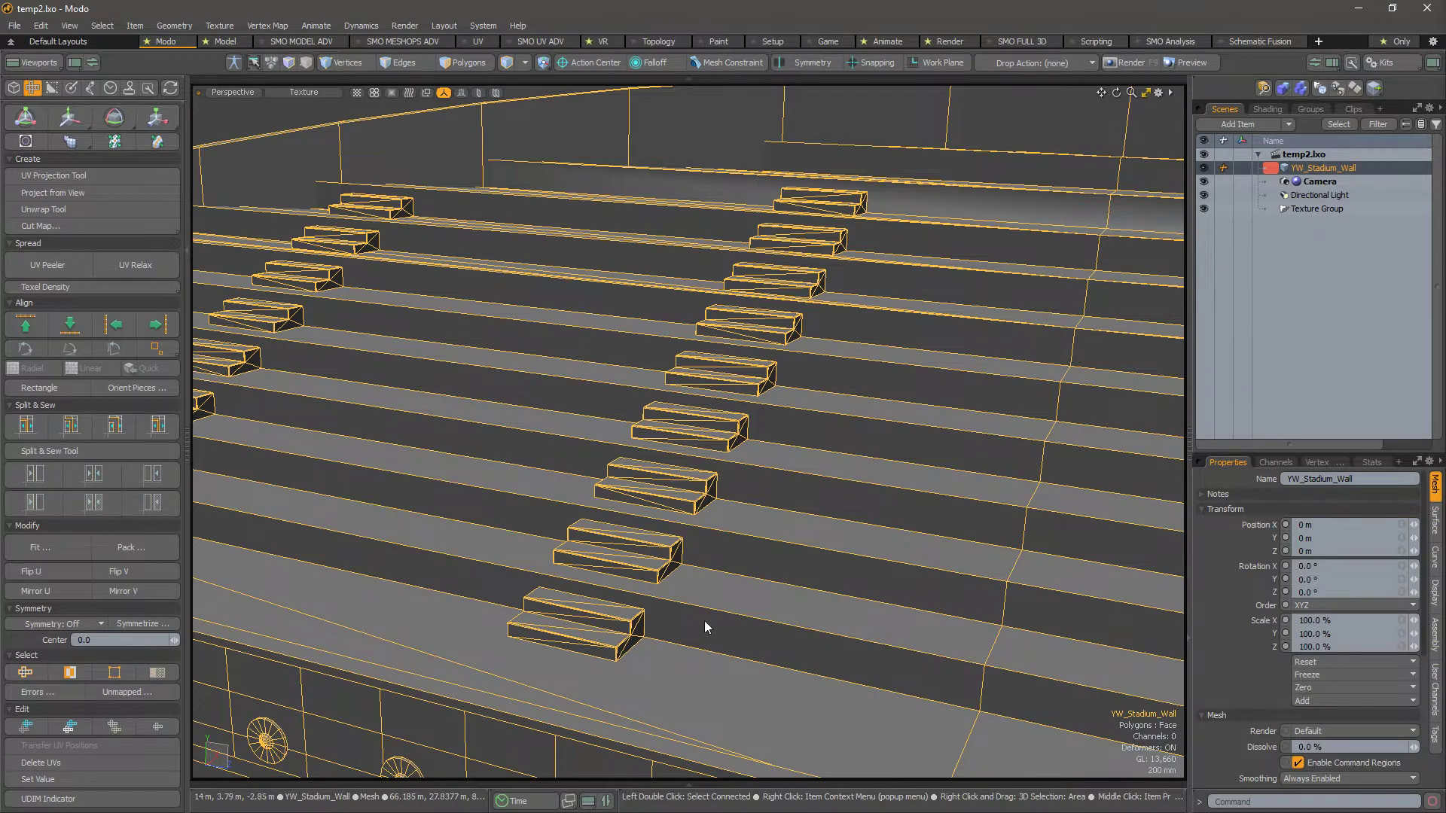
left_click_drag(705, 627, 678, 491, "alt")
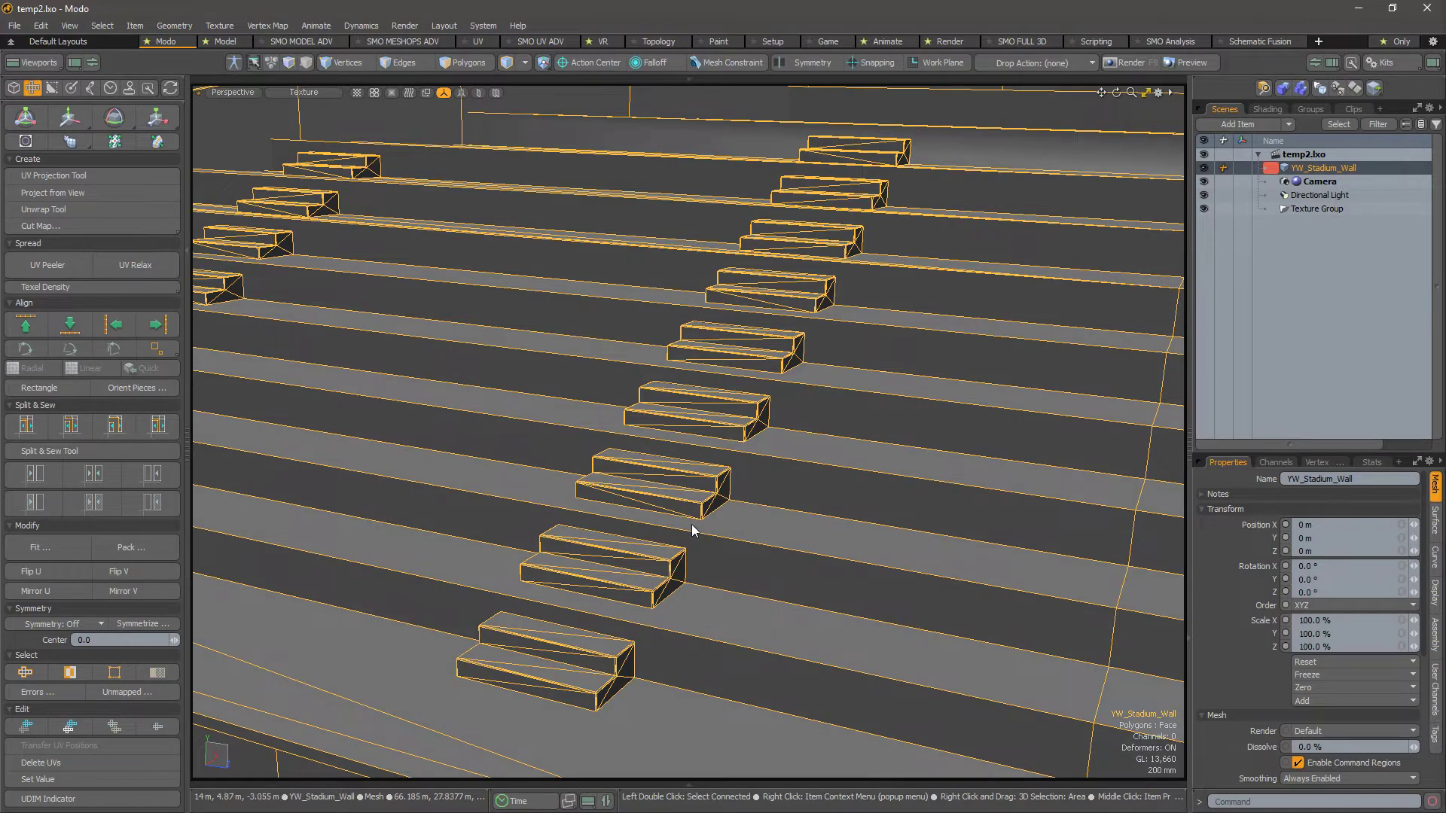
left_click_drag(620, 538, 710, 388, "alt")
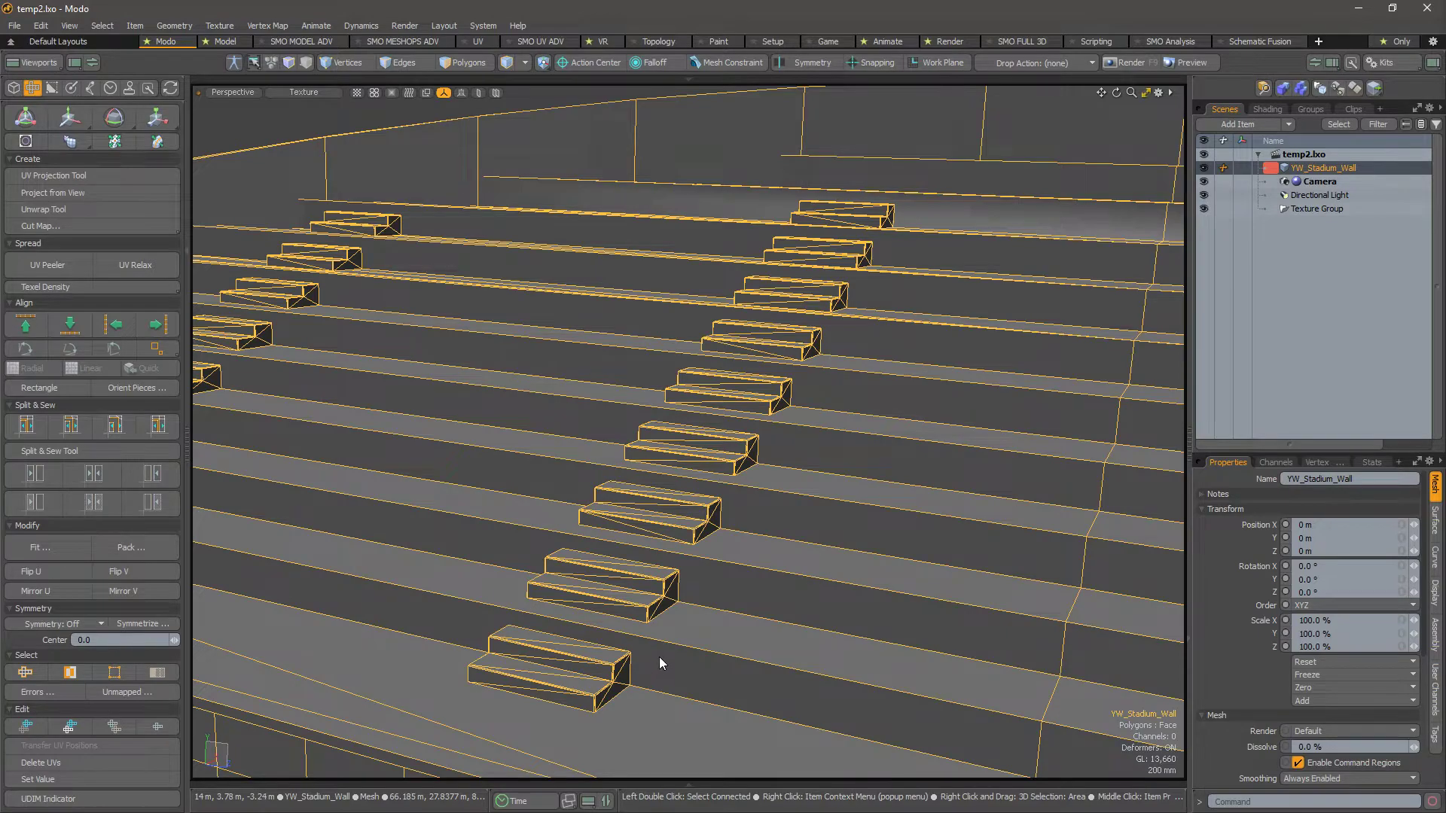
left_click_drag(590, 555, 561, 546, "alt")
right_click_drag(561, 547, 479, 533, "alt")
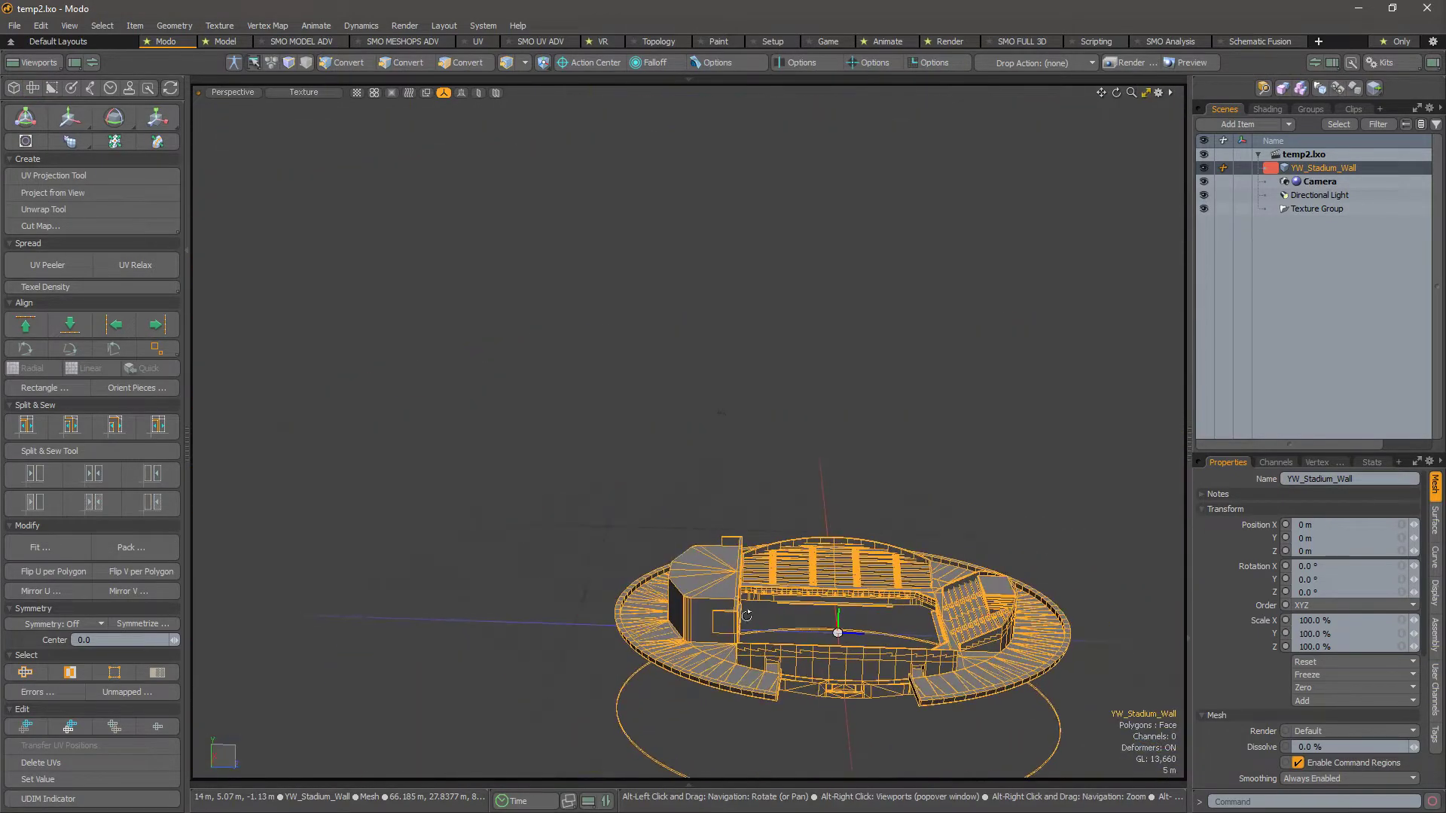
left_click_drag(479, 533, 434, 475, "alt+shift")
left_click_drag(467, 580, 653, 623, "alt")
right_click_drag(760, 572, 913, 565, "alt")
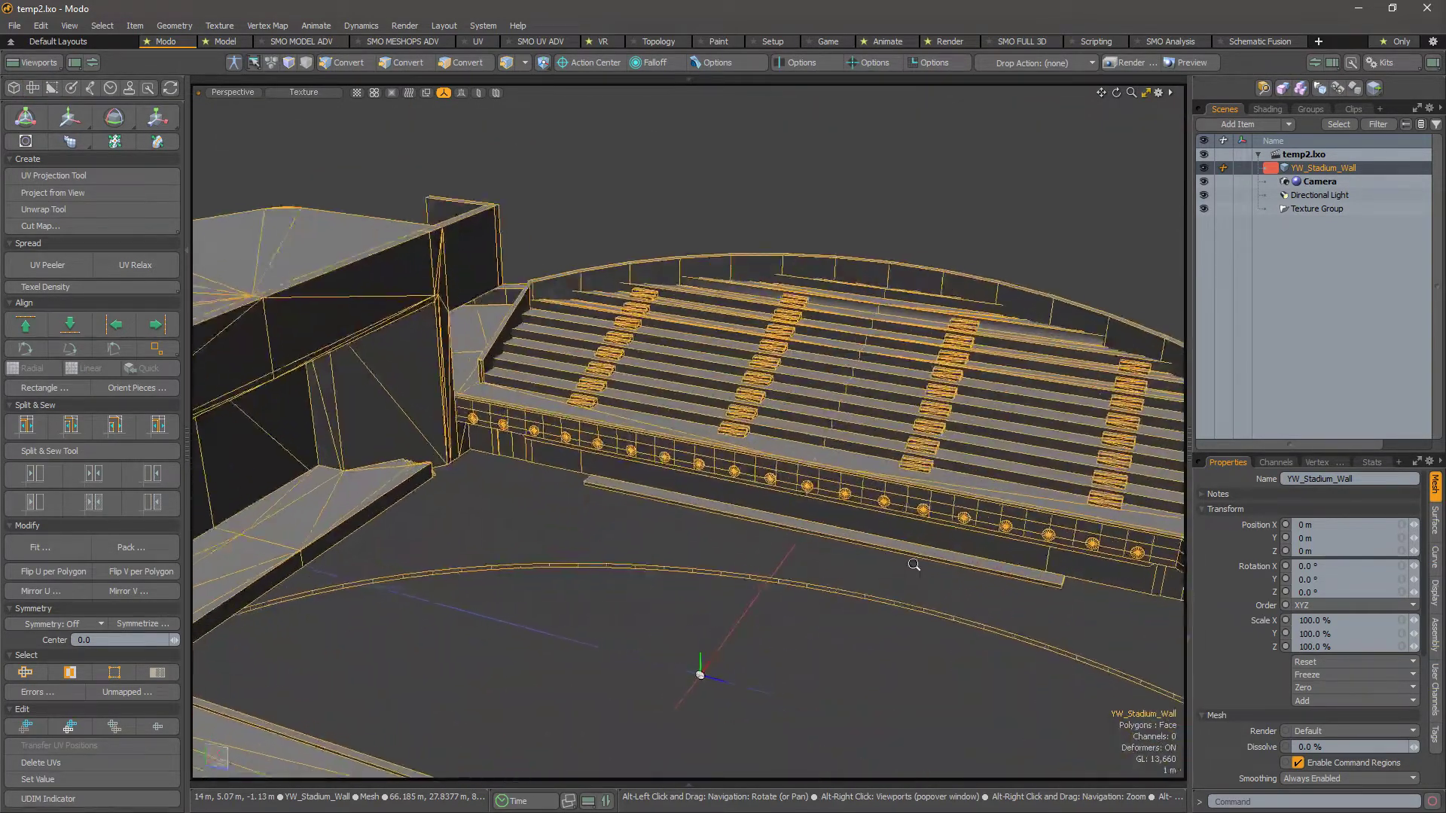
left_click_drag(914, 565, 836, 600, "alt")
right_click_drag(660, 525, 770, 445, "alt")
left_click_drag(771, 444, 836, 229, "alt+shift")
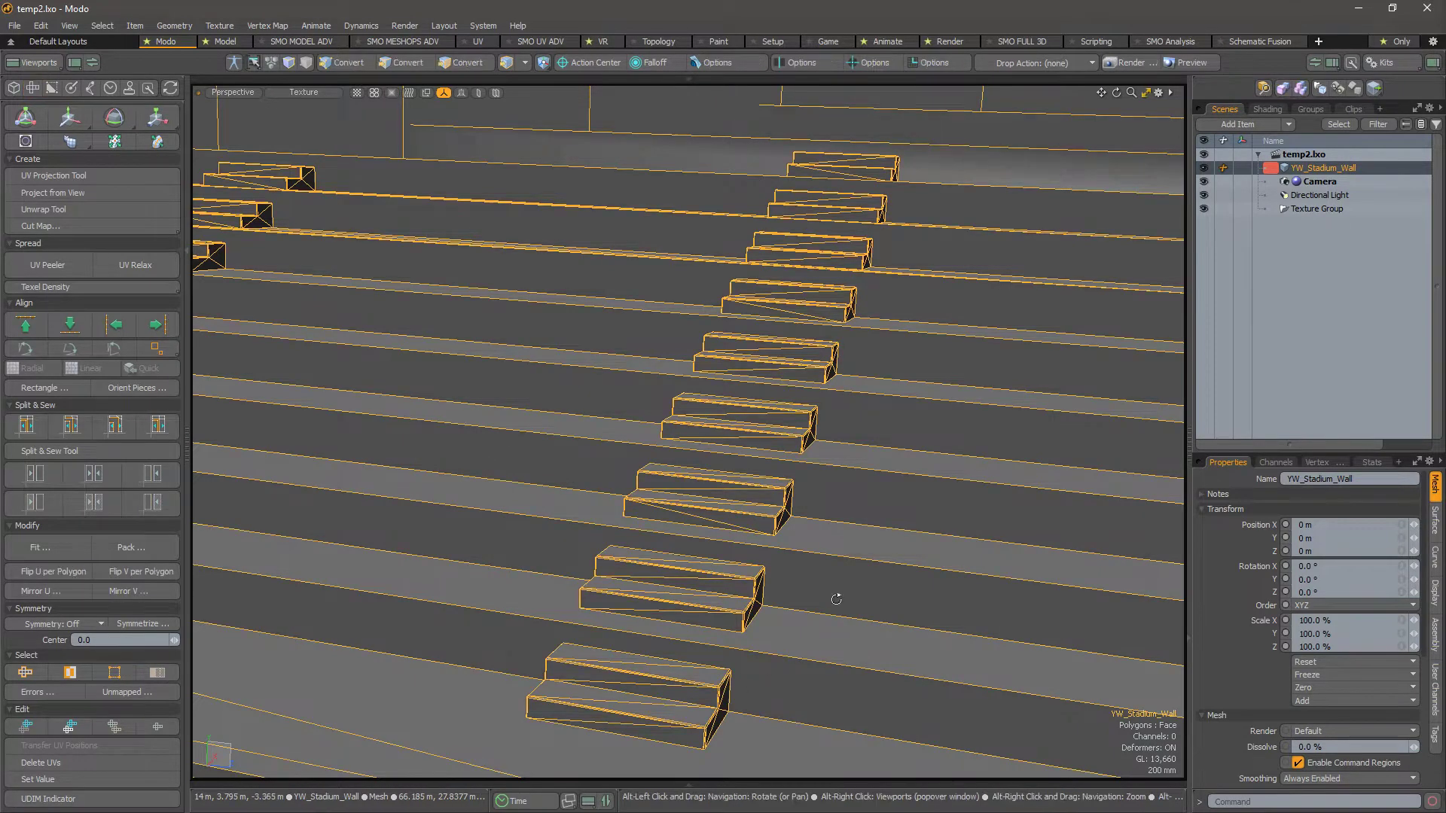
left_click_drag(863, 413, 854, 413, "alt")
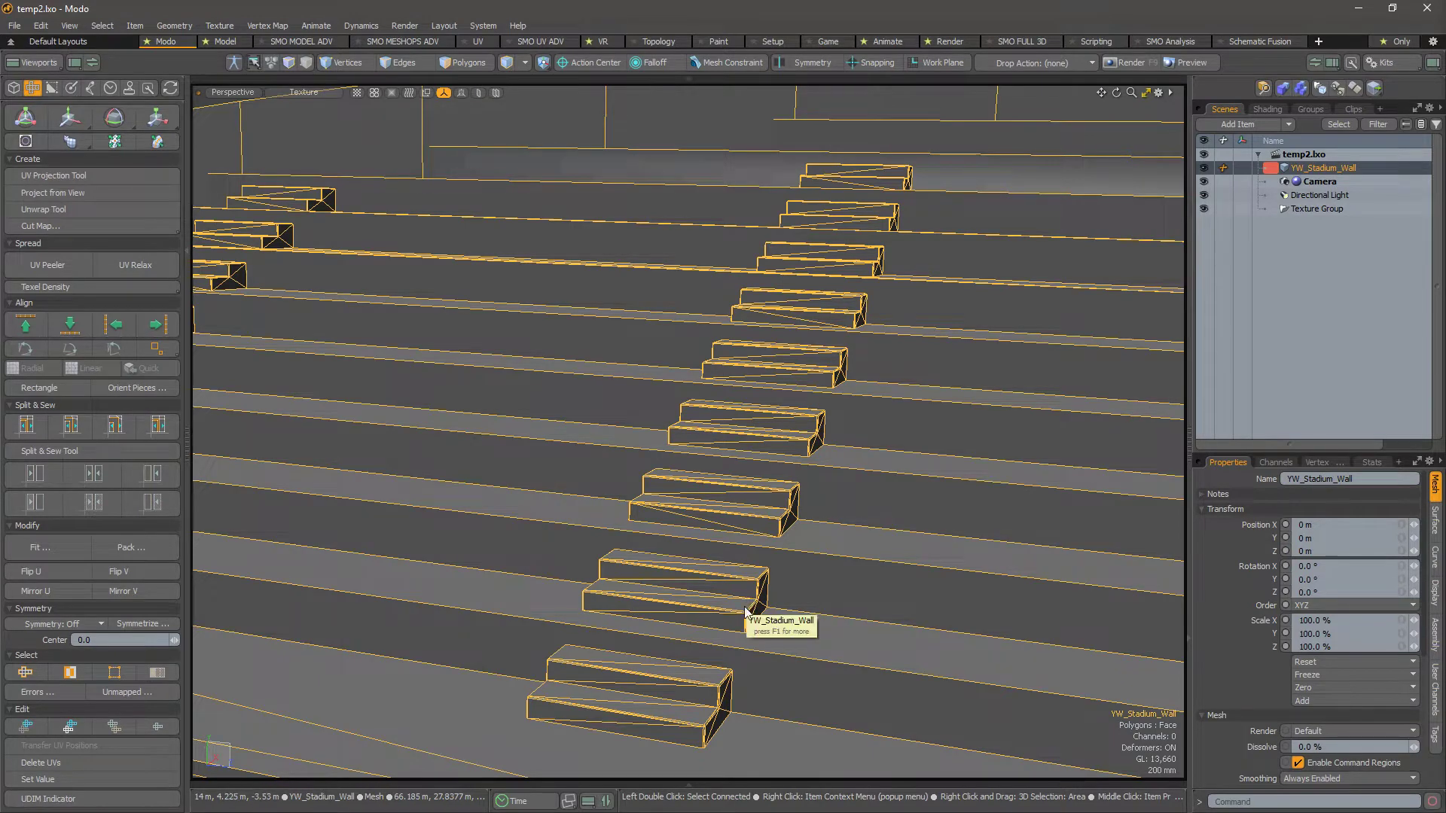
left_click_drag(762, 603, 941, 498, "alt")
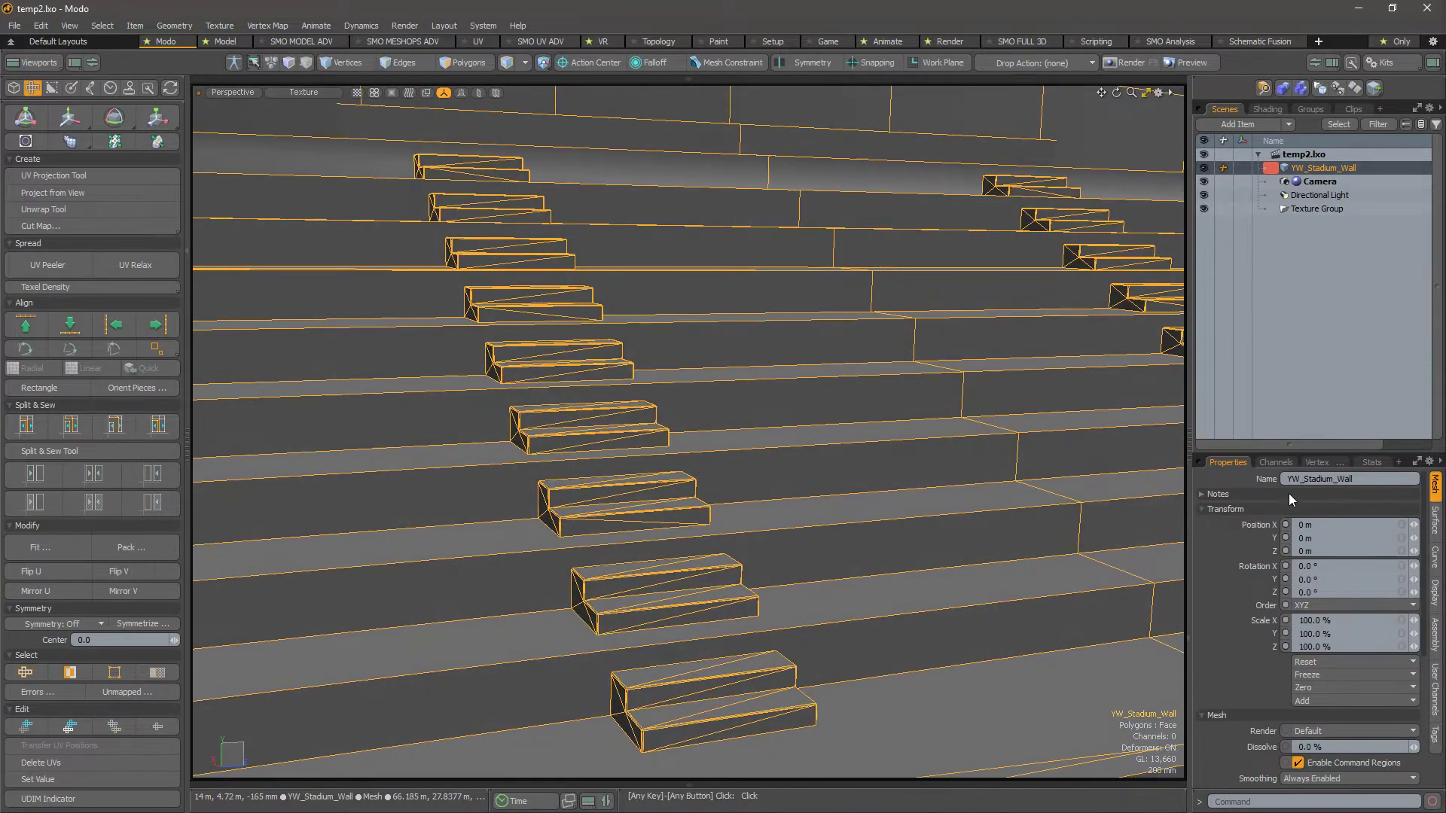
Step: Select all three-vertex polygons of the stadium mesh through its polygon statistics by vertex count and hide the unselected geometry
left_click(1329, 463)
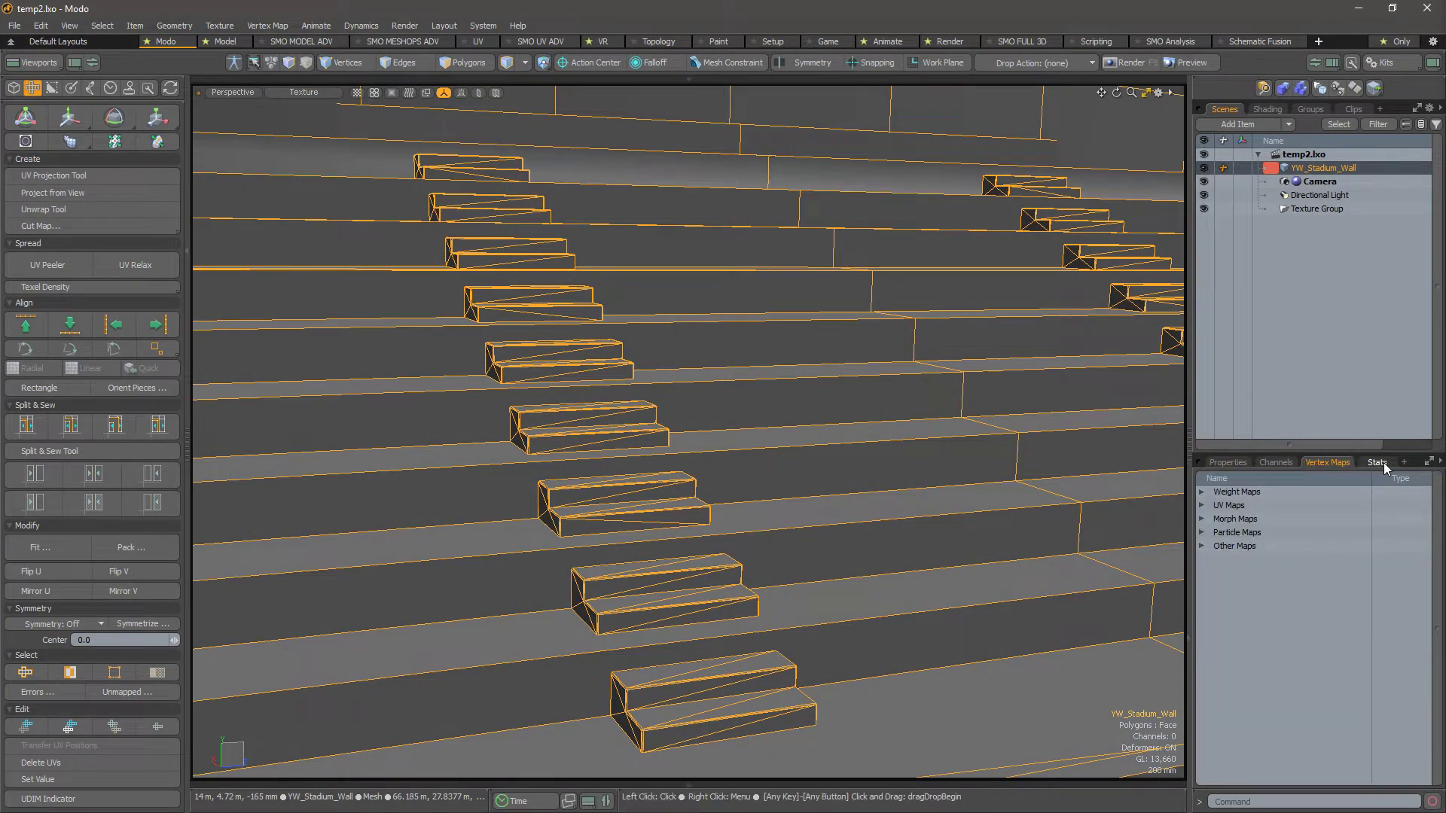
left_click(1372, 462)
left_click_drag(826, 594, 777, 555, "alt")
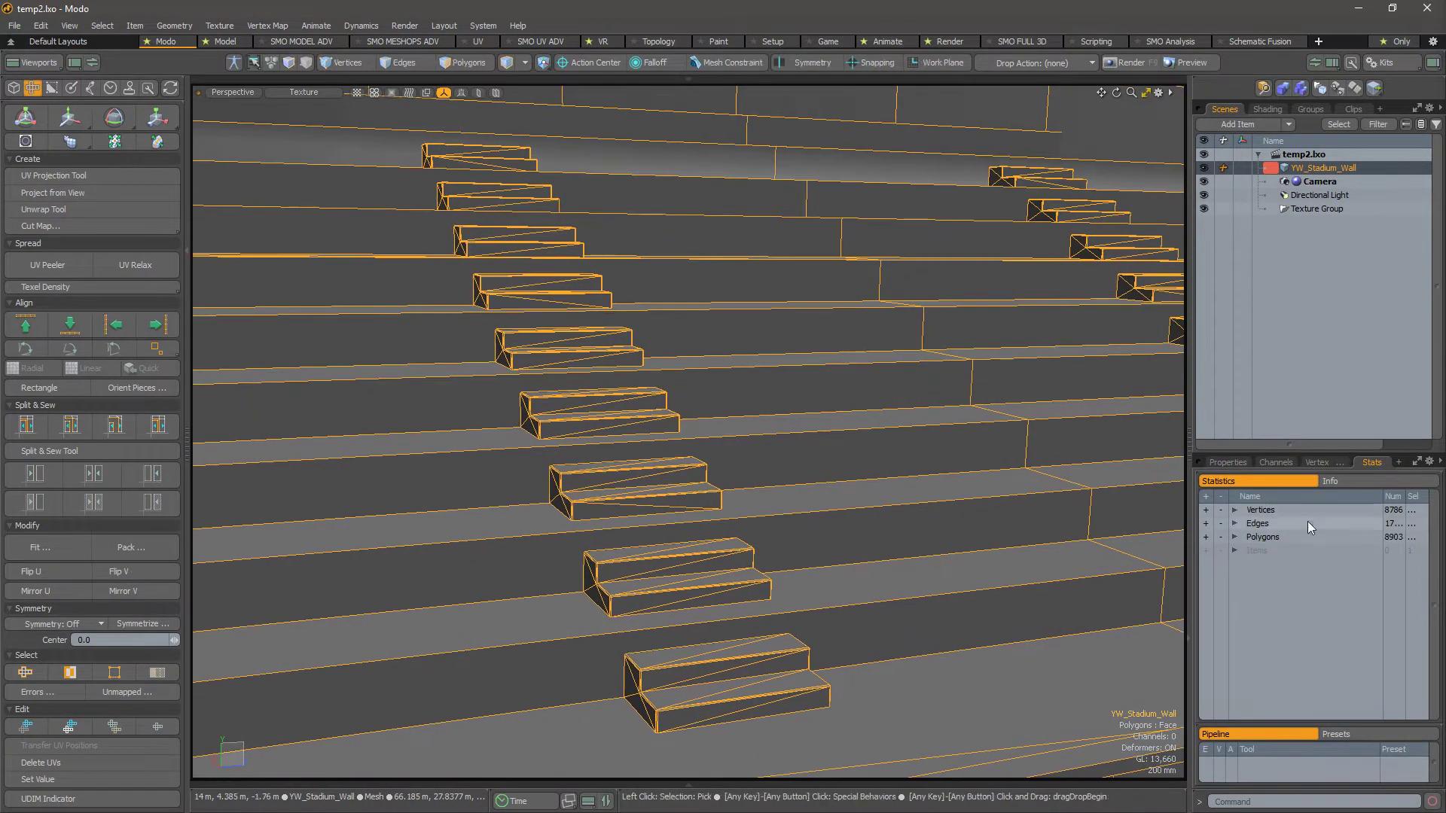
left_click(1234, 537)
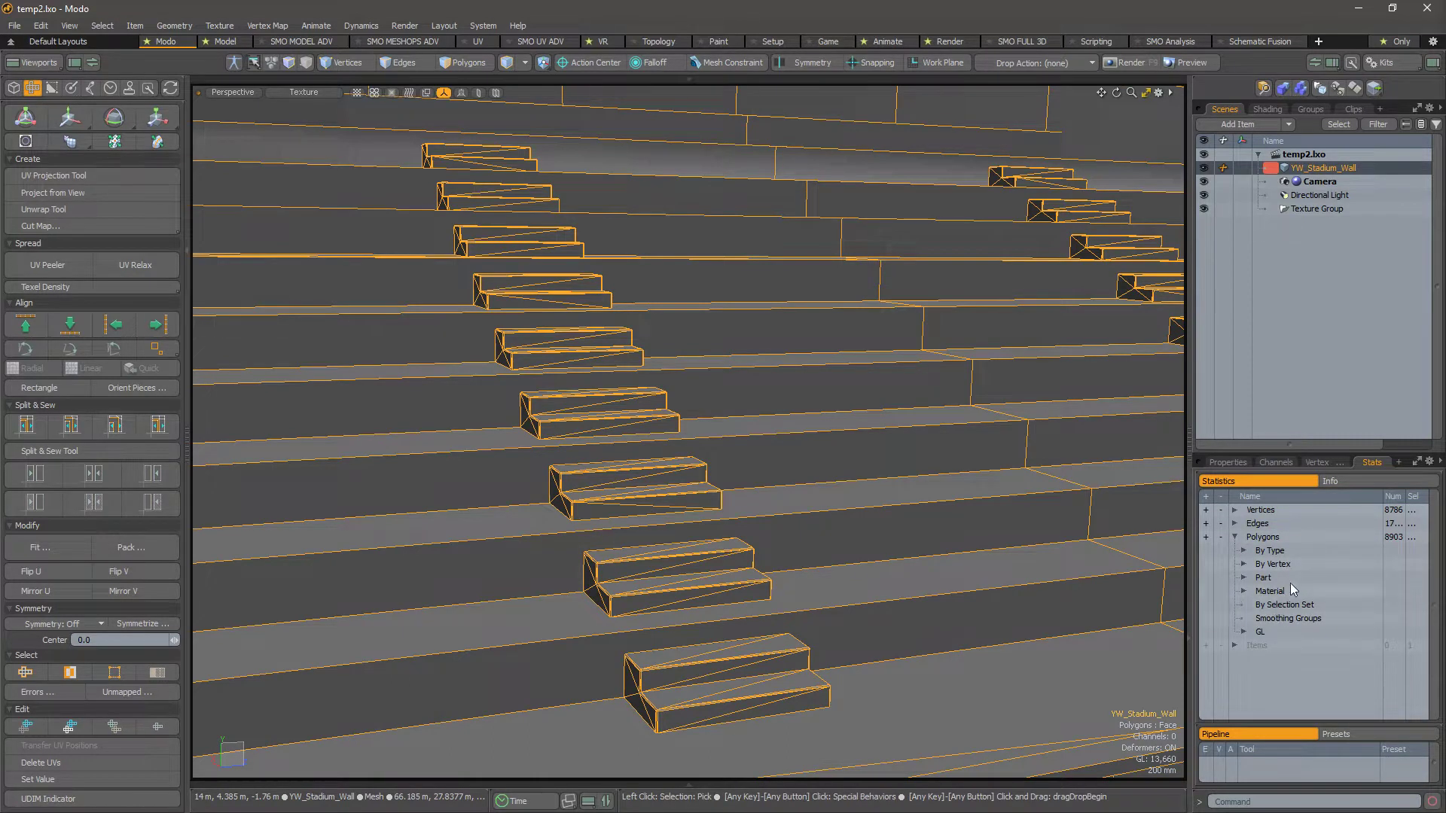
left_click(1263, 565)
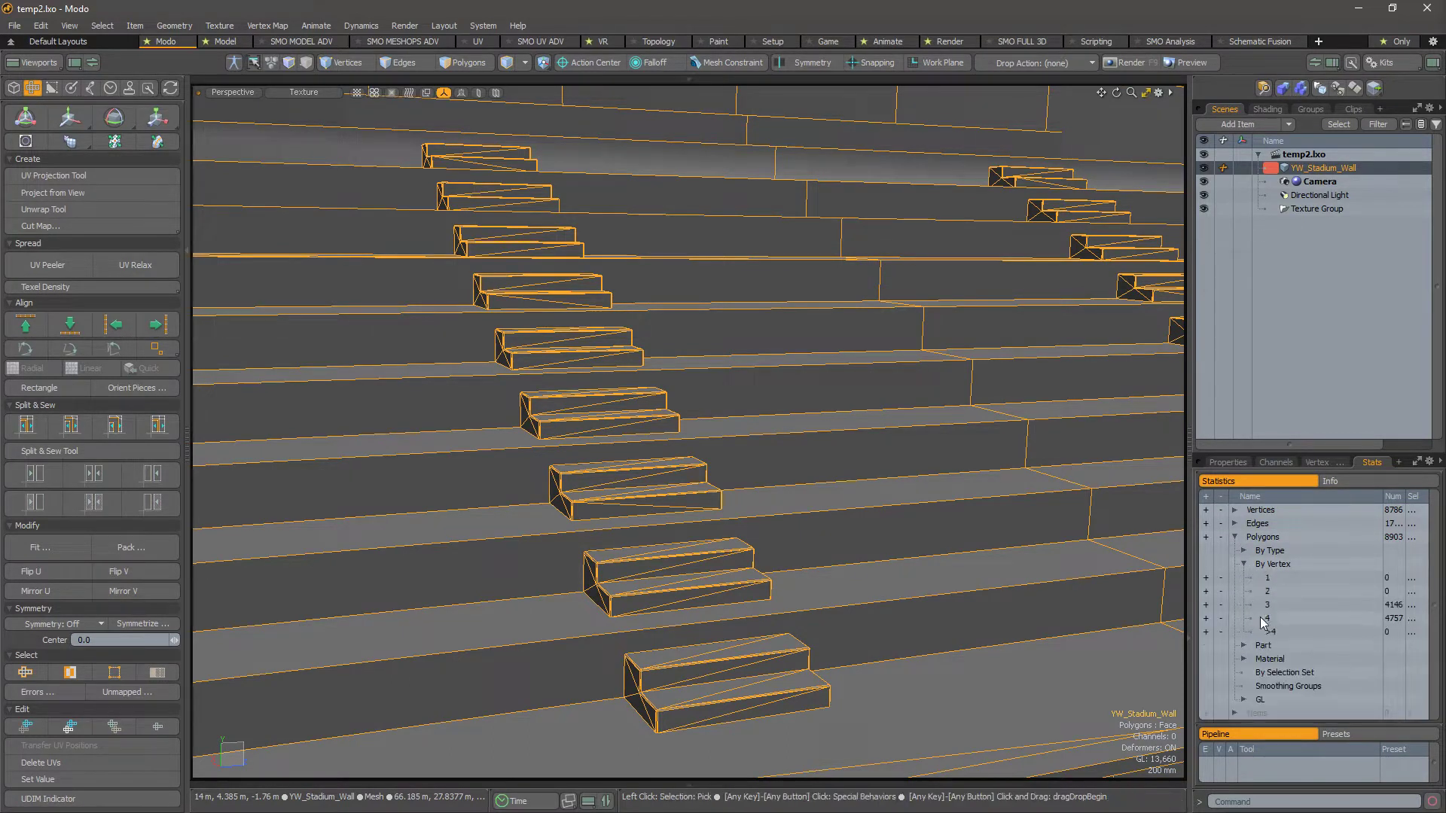
left_click(1280, 603)
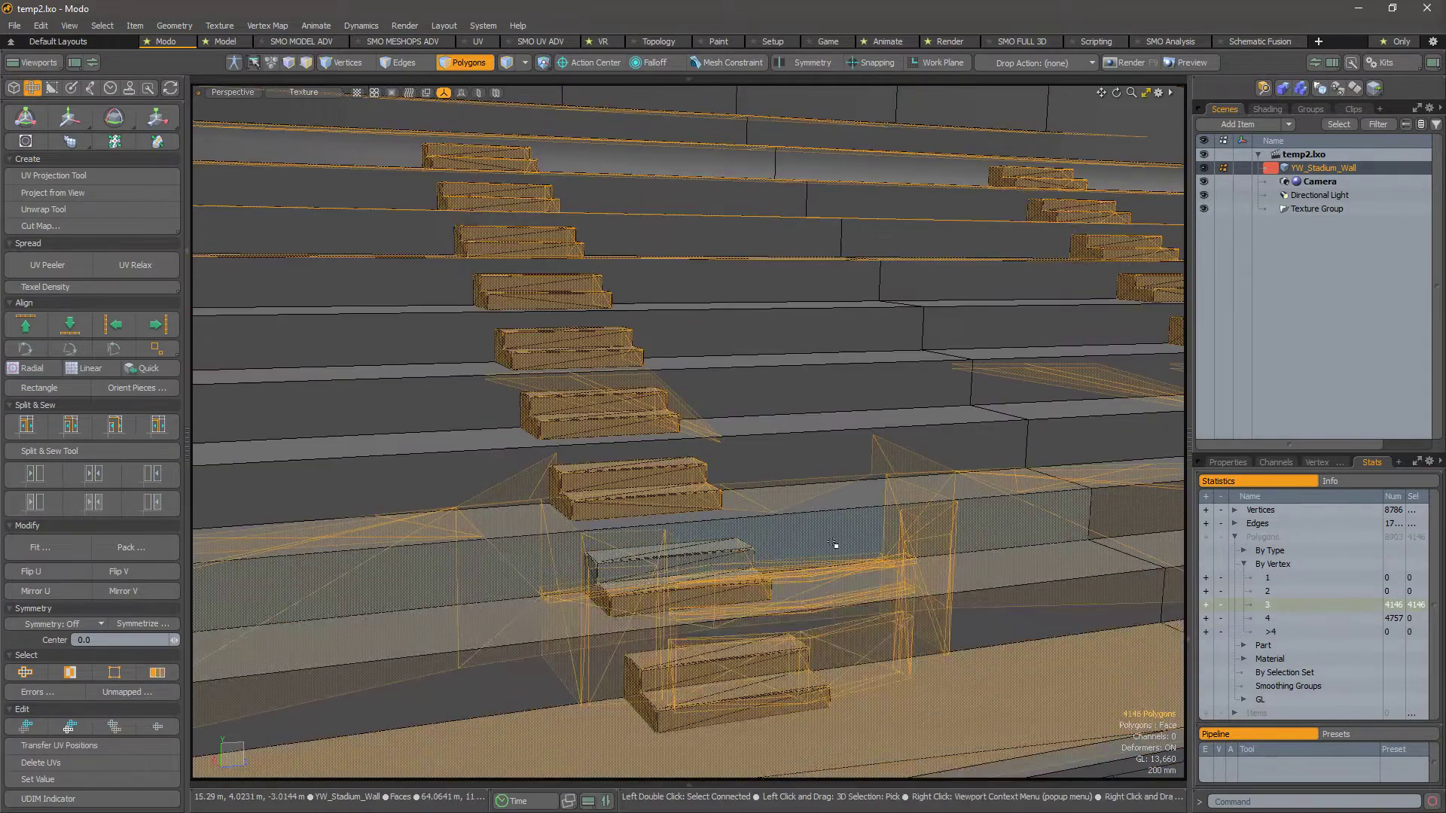
key("shift+h")
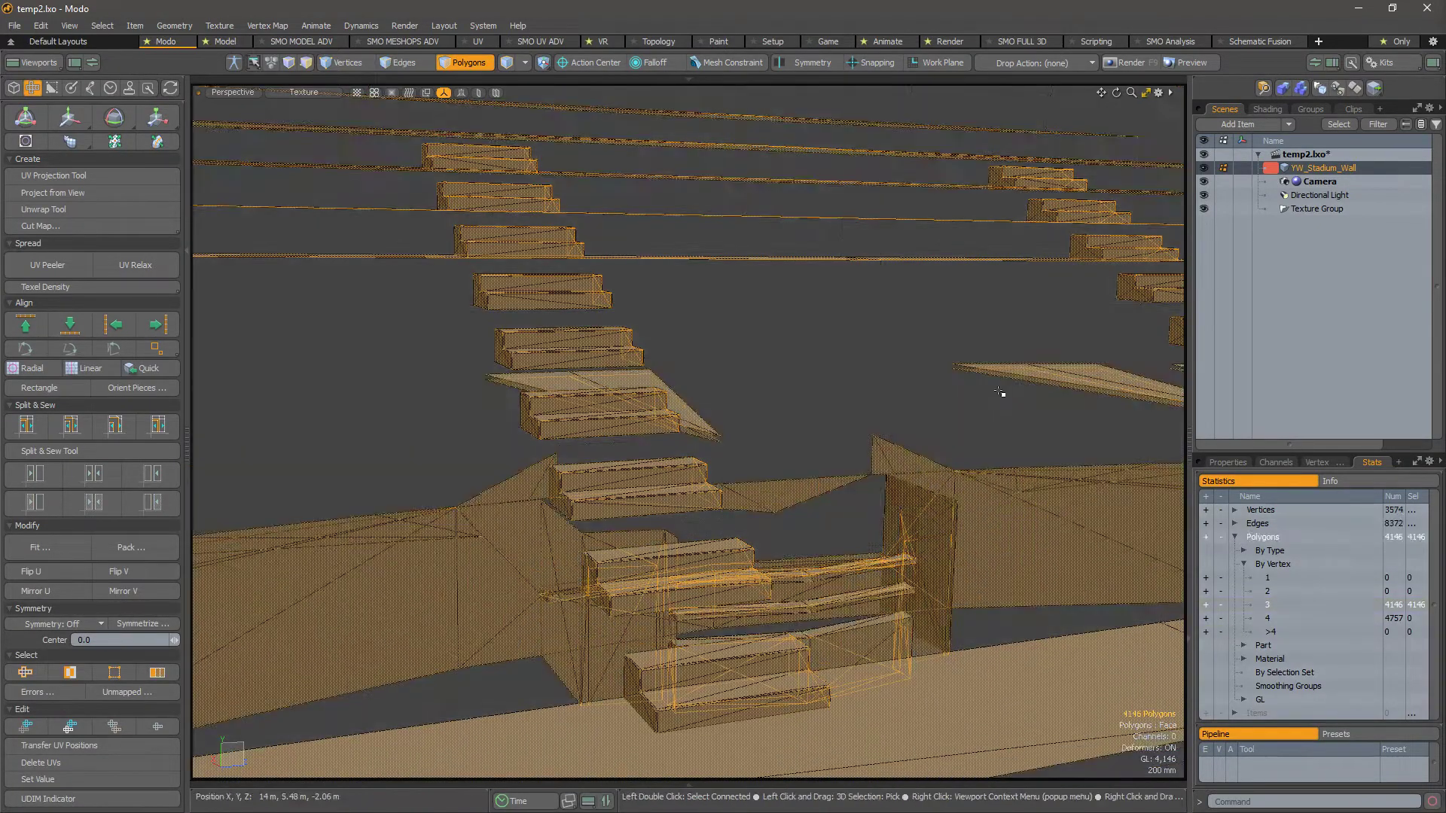
Step: Select the long triangulated seating-tier strips together with their connected polygons and hide them
right_click_drag(950, 423, 836, 420, "alt")
left_click(901, 385)
left_click_drag(900, 385, 1152, 467, "alt")
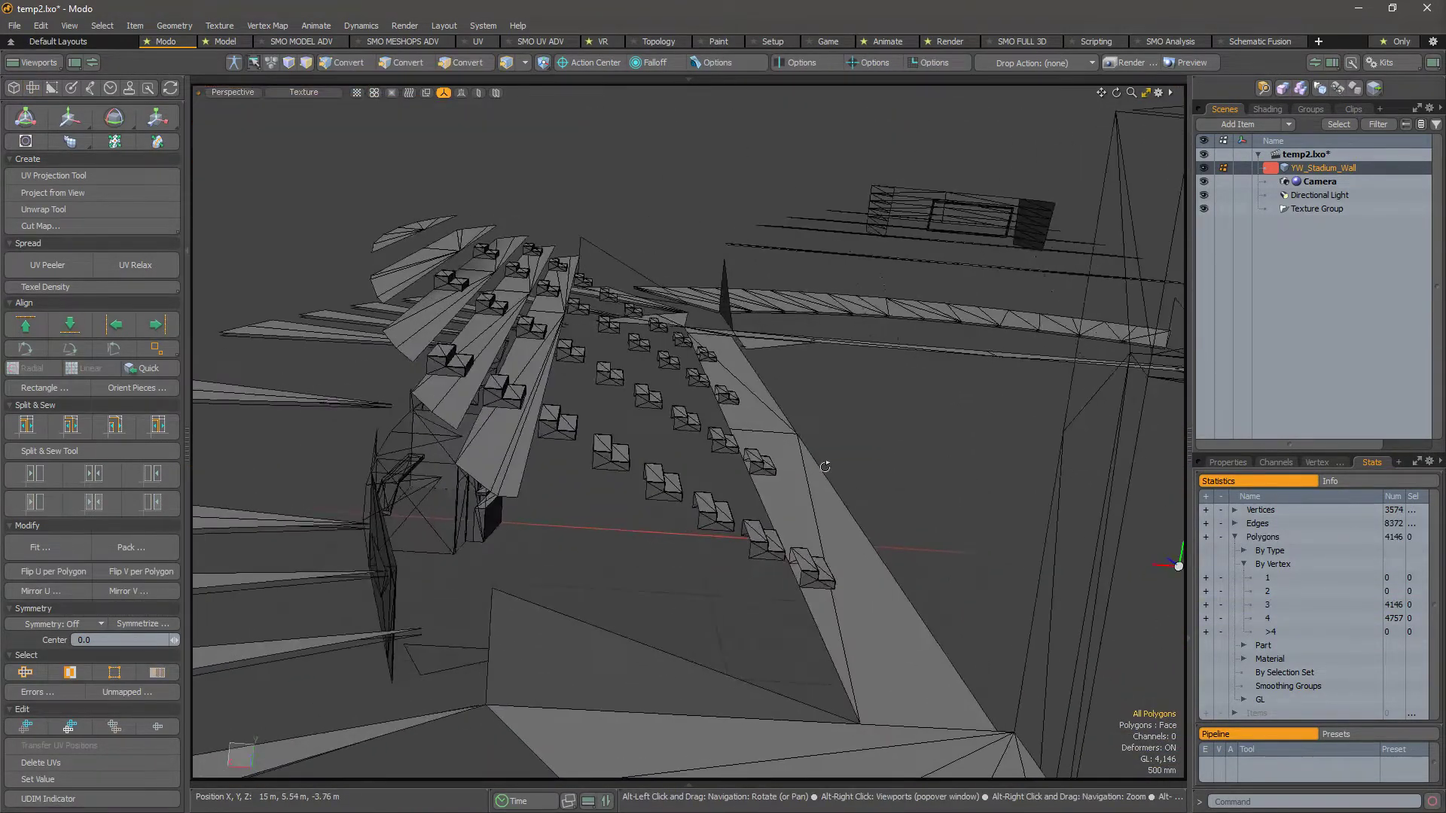
left_click_drag(827, 461, 930, 493, "alt")
right_click_drag(930, 494, 827, 496, "alt")
left_click_drag(827, 495, 798, 553, "alt")
right_click_drag(798, 554, 844, 542, "alt")
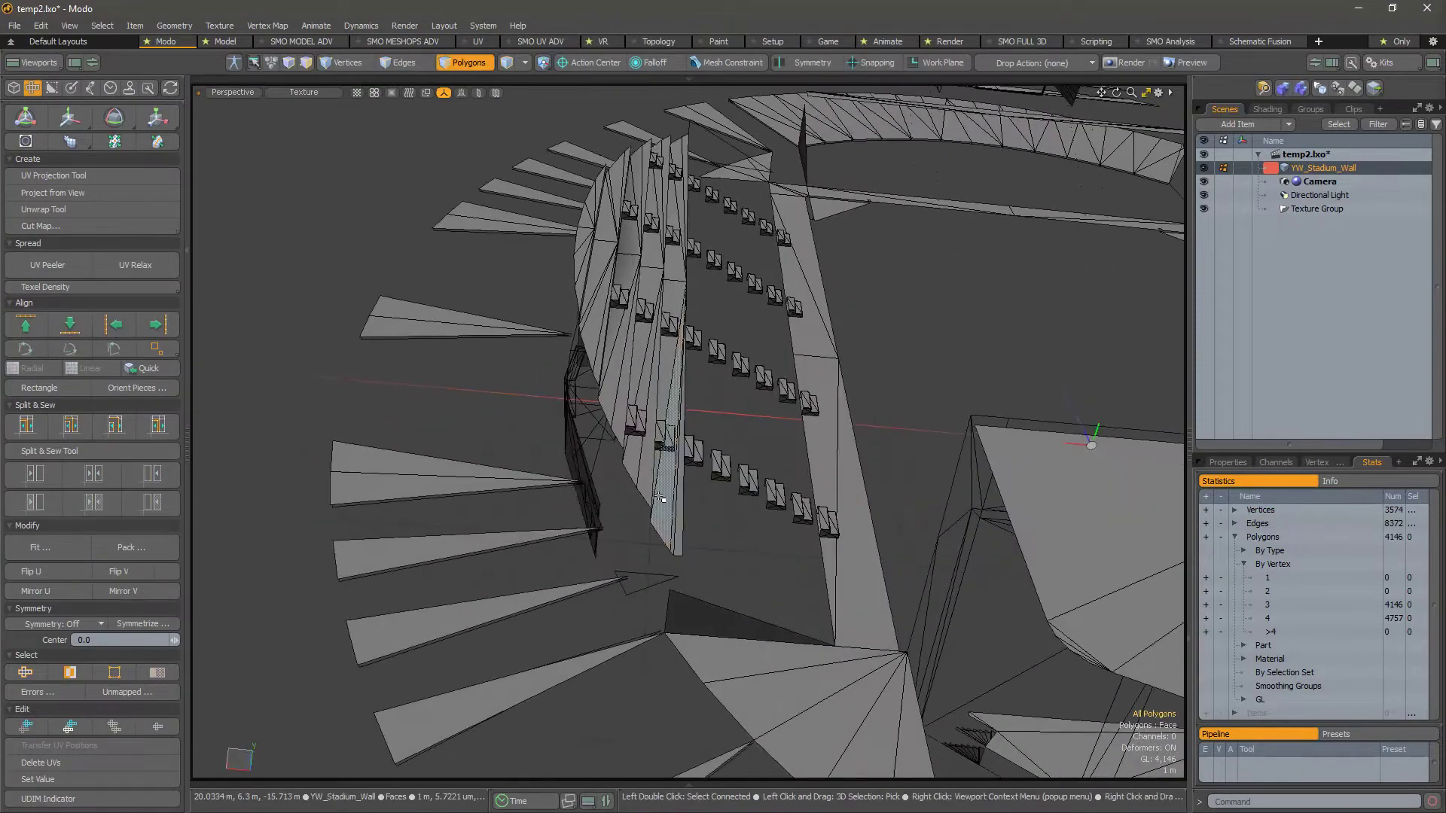
left_click_drag(674, 460, 639, 444)
double_click(638, 445)
left_click_drag(703, 410, 774, 352, "alt")
key("Delete")
Step: Select the four large triangular side polygons at the ends of the two stands and hide them
left_click(742, 447)
left_click_drag(998, 384, 619, 374, "alt+shift")
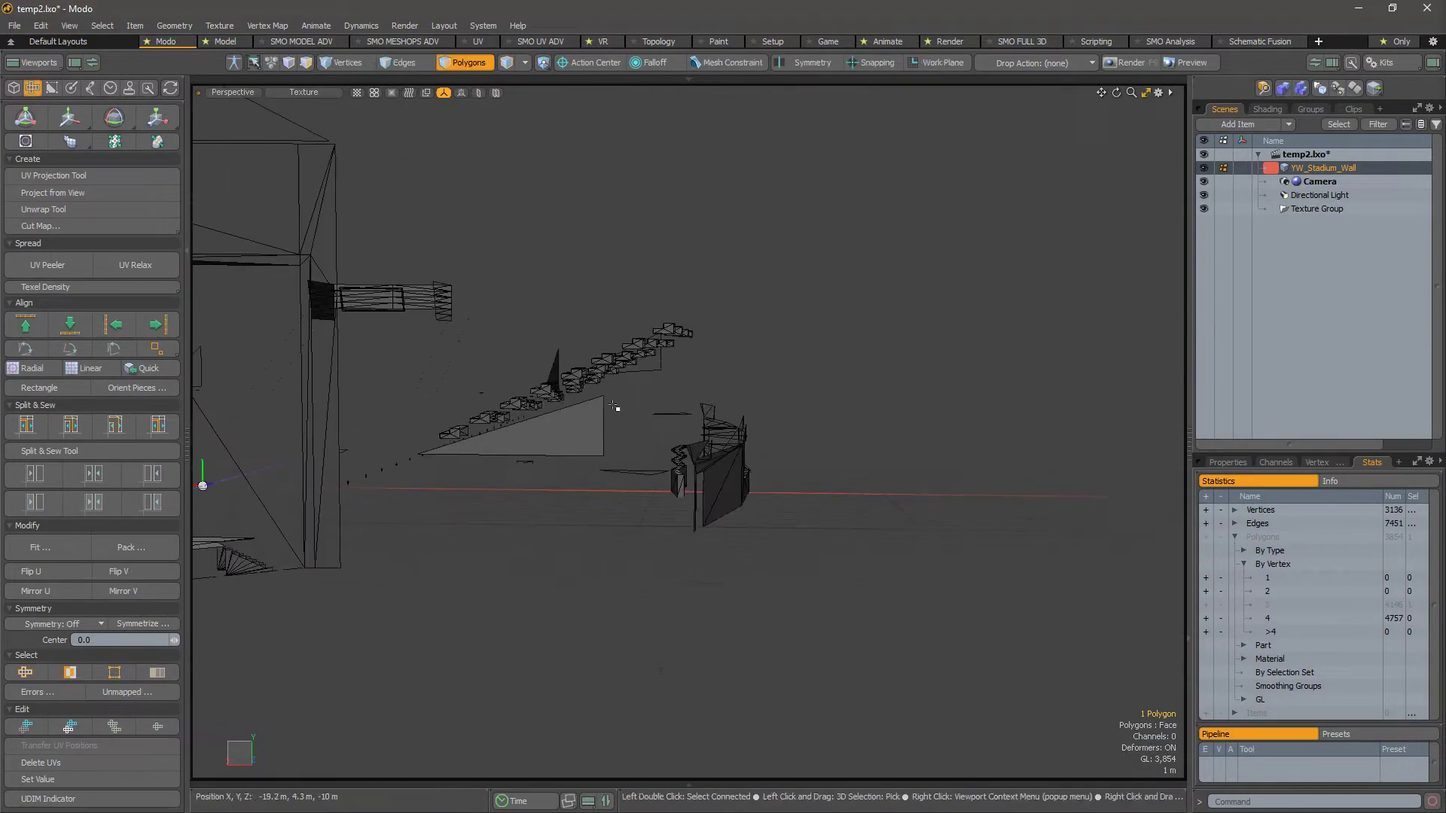
left_click(580, 428, "shift")
left_click_drag(957, 390, 888, 491, "alt")
left_click(982, 468, "shift")
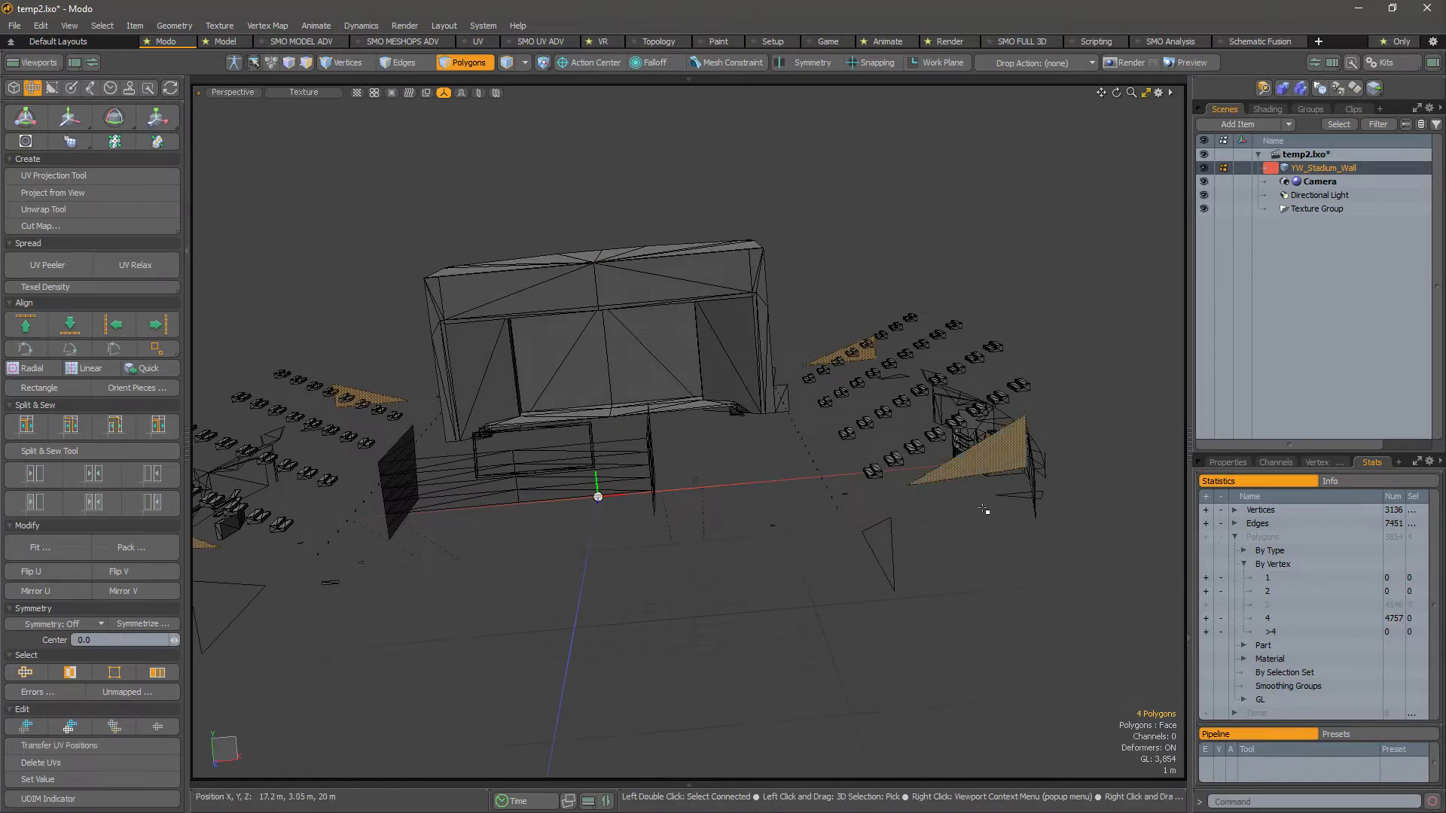
key("Delete")
Step: In wireframe display, lasso-select the triangulated stair blocks of both side stands and hide all unselected geometry
mouse_move(979, 483)
left_mouse_down("alt")
mouse_move(642, 439)
mouse_move(599, 461)
mouse_move(533, 384)
mouse_move(498, 370)
mouse_move(513, 363)
left_mouse_up("alt")
key("KP_6")
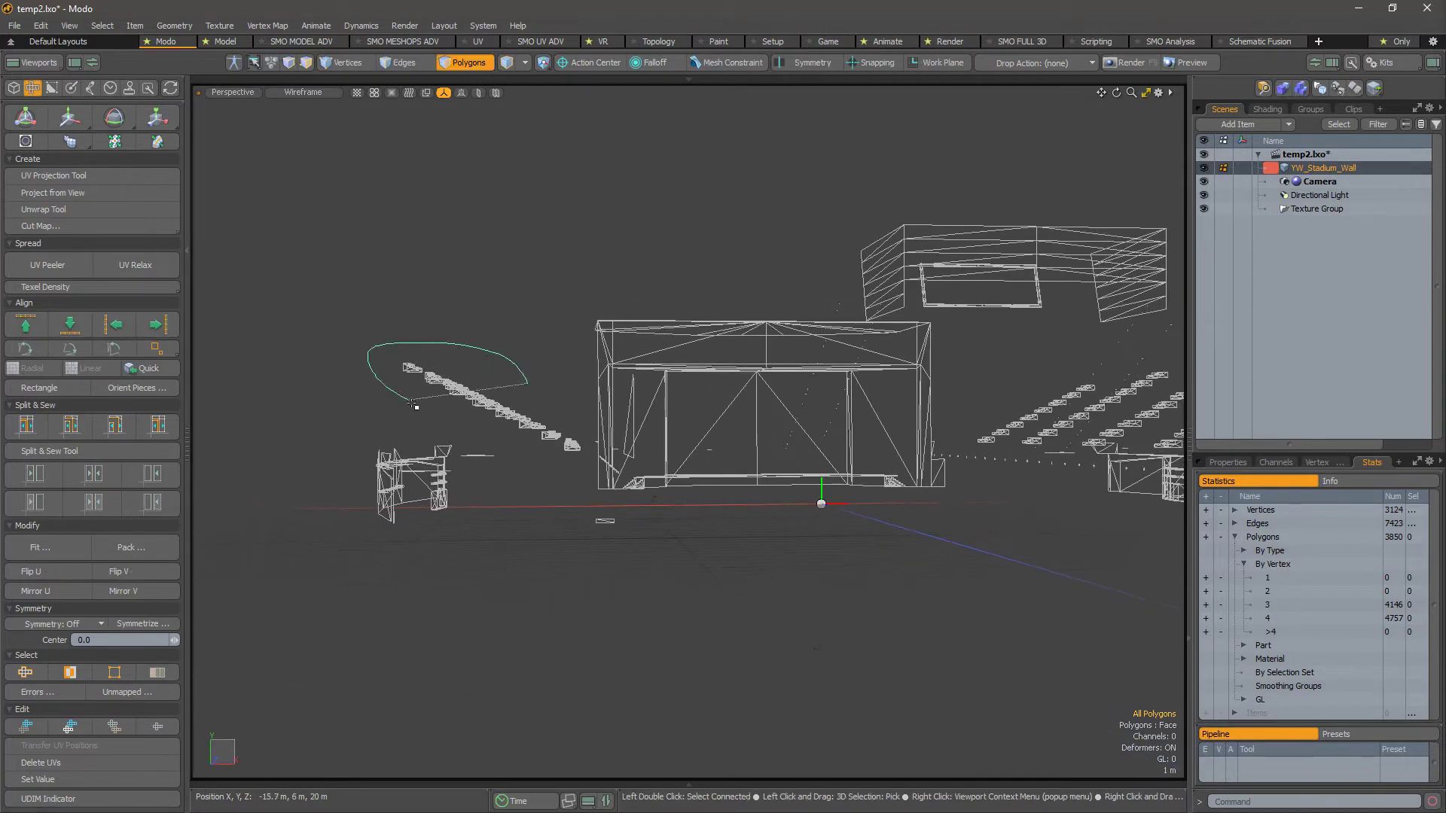
right_click_drag(585, 431, 585, 430)
left_click_drag(584, 431, 666, 438, "alt")
right_click_drag(609, 438, 746, 402, "shift")
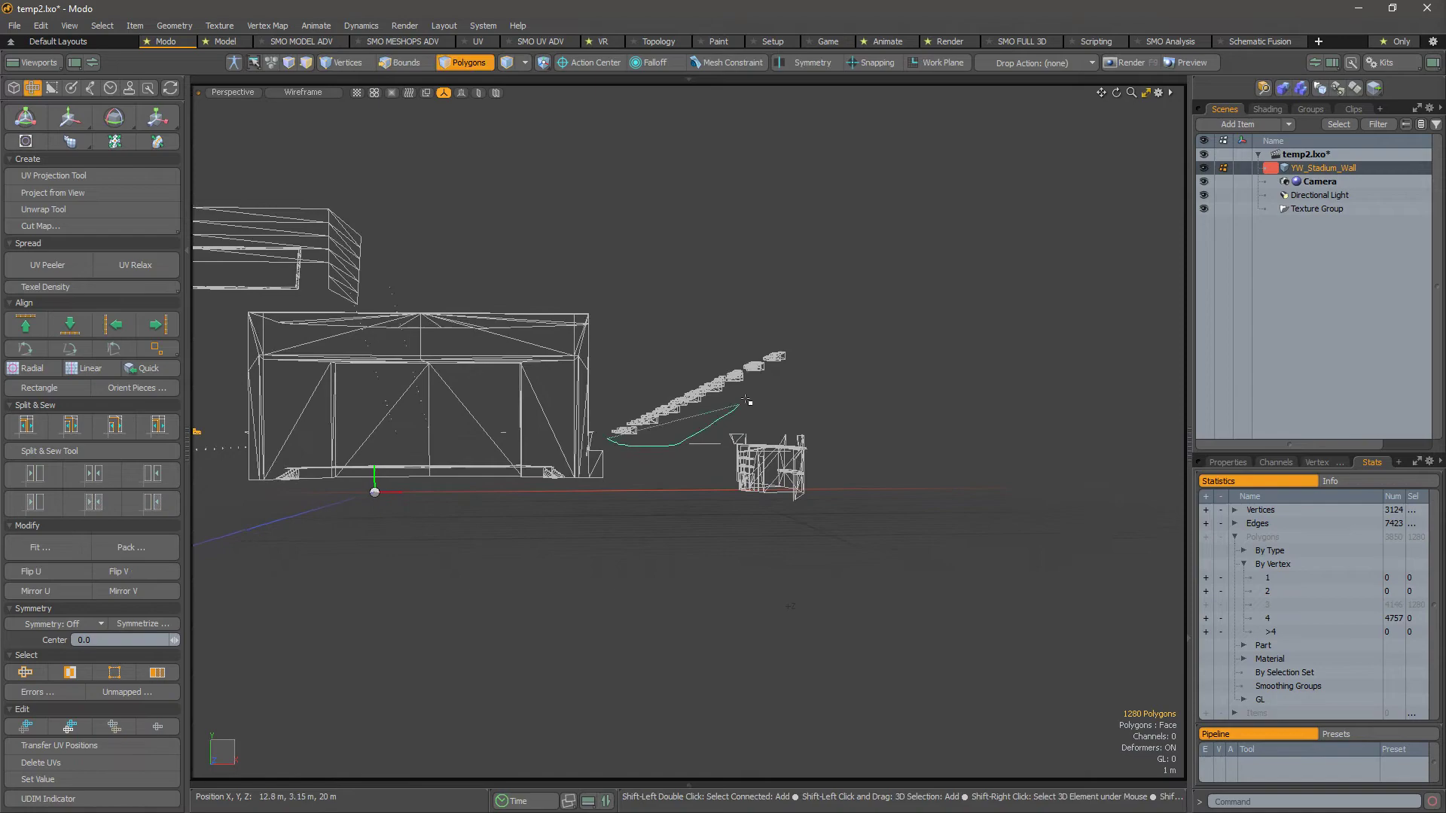
right_click_drag(624, 388, 609, 430, "shift")
left_click_drag(655, 477, 849, 600, "alt")
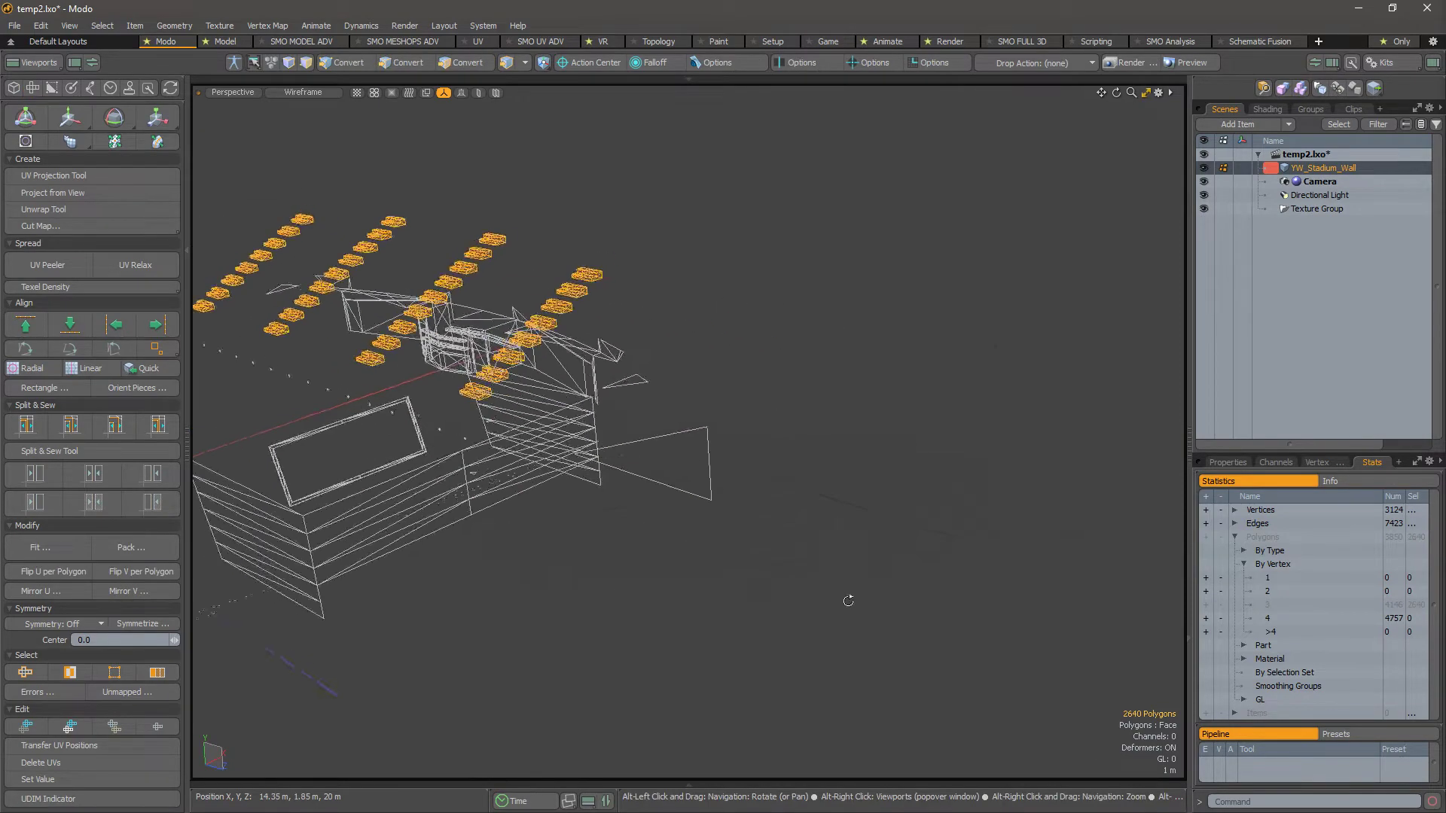
right_click_drag(849, 601, 482, 467, "alt")
left_click_drag(421, 452, 618, 452, "alt+shift")
right_click_drag(617, 452, 503, 452, "alt")
left_click_drag(557, 468, 615, 500, "alt+shift")
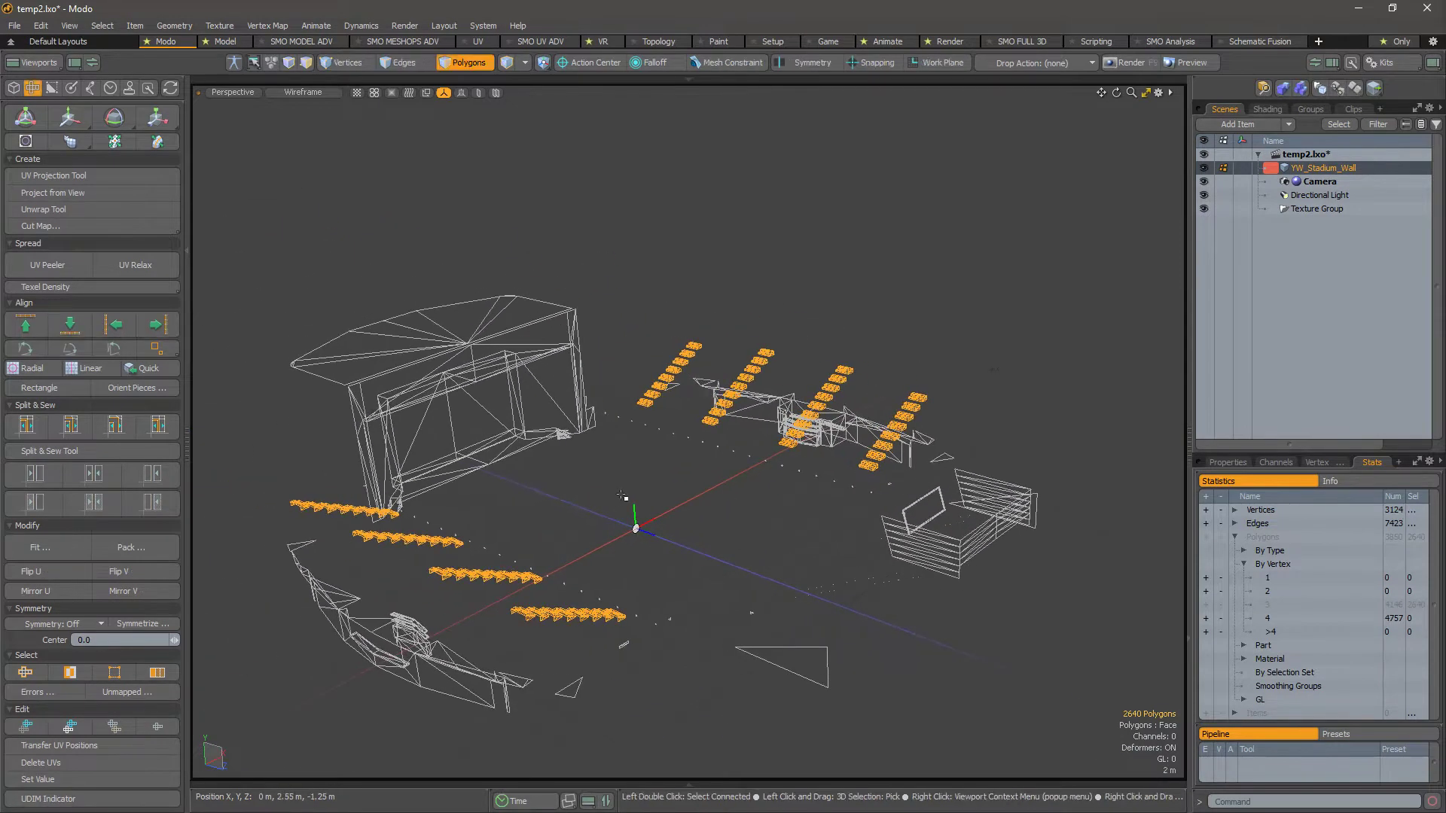
key("shift+h")
Step: Unhide the whole stadium to check where the selected stair blocks sit, and isolate them again
left_click_drag(625, 549, 1003, 495, "alt")
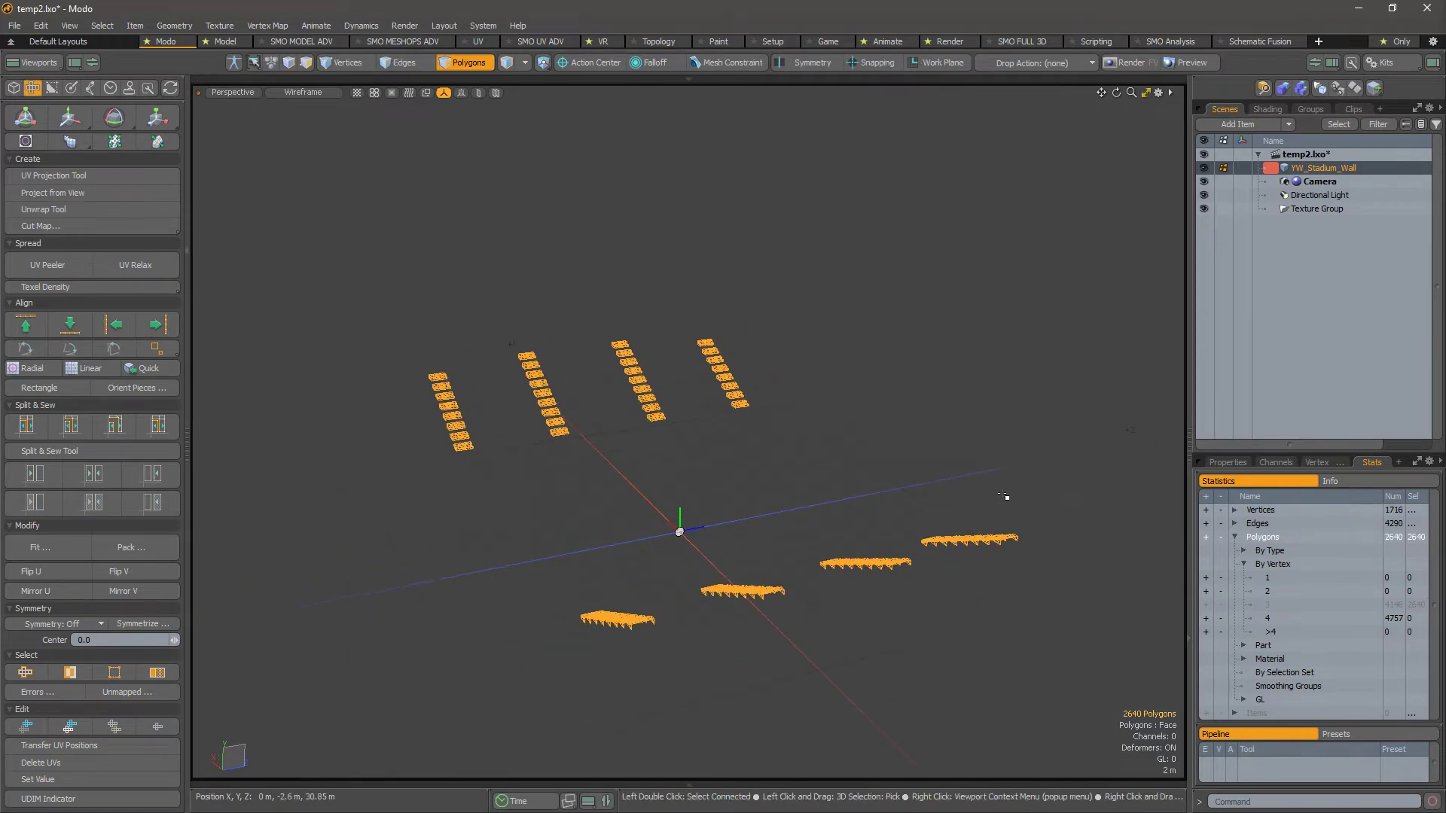
key("u")
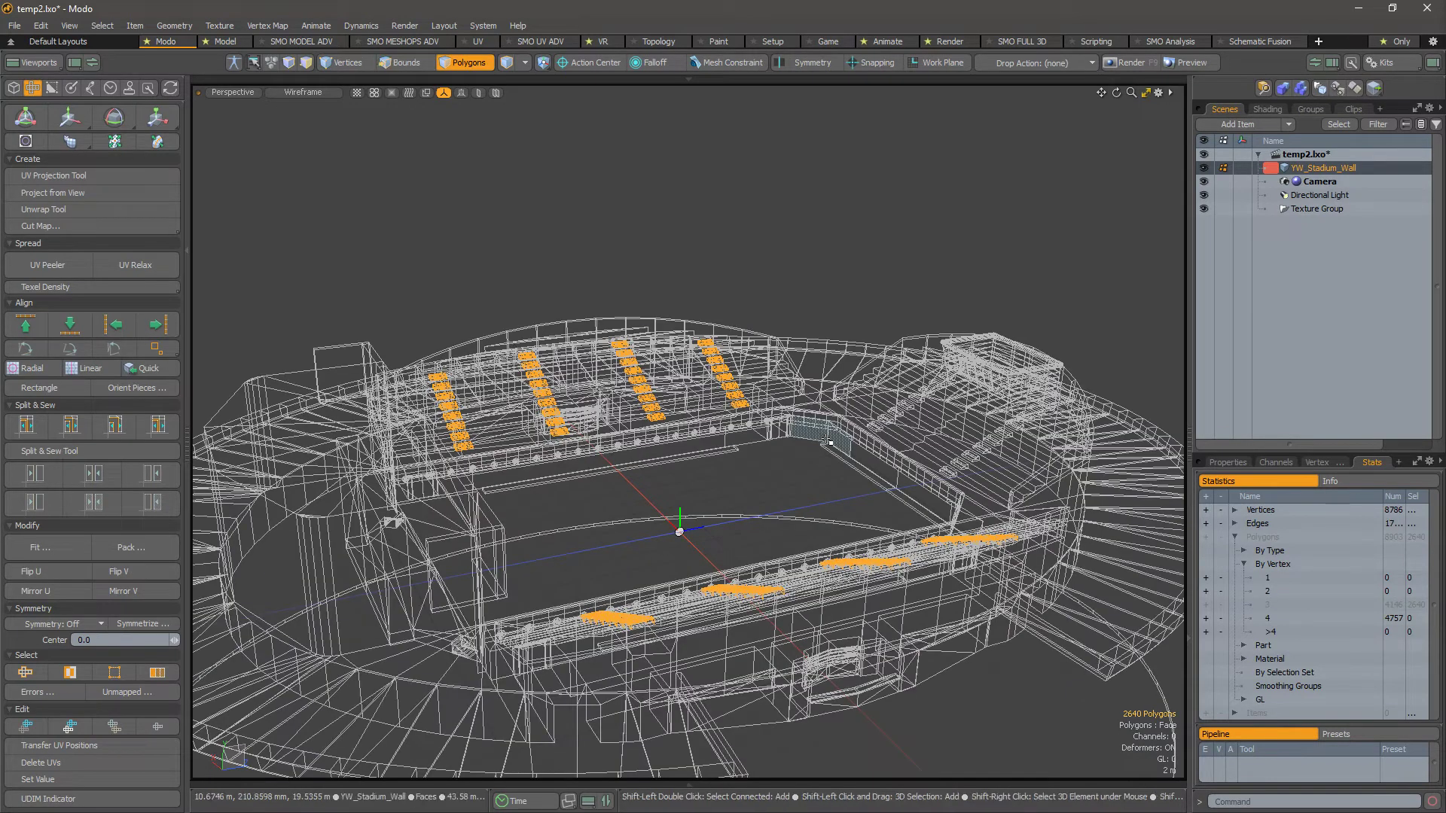
key("shift+h")
left_click_drag(749, 504, 743, 437, "alt")
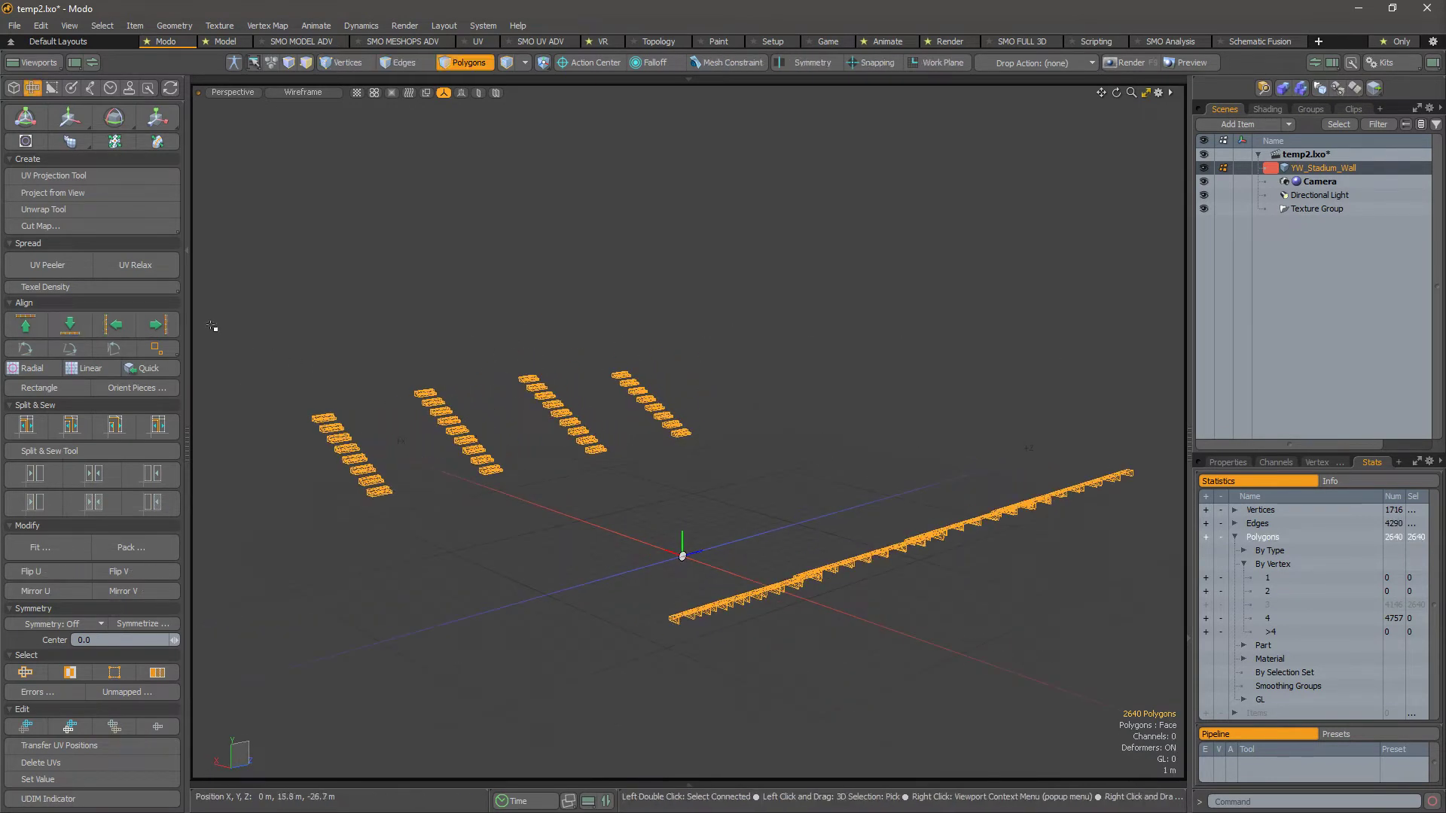
Step: Examine the isolated stair blocks up close in 3D and their islands in the 01_Lightmap UV map
left_click_drag(585, 503, 715, 538, "alt+shift")
left_click_drag(715, 538, 757, 515, "ctrl+alt")
right_click_drag(757, 515, 1001, 528, "alt")
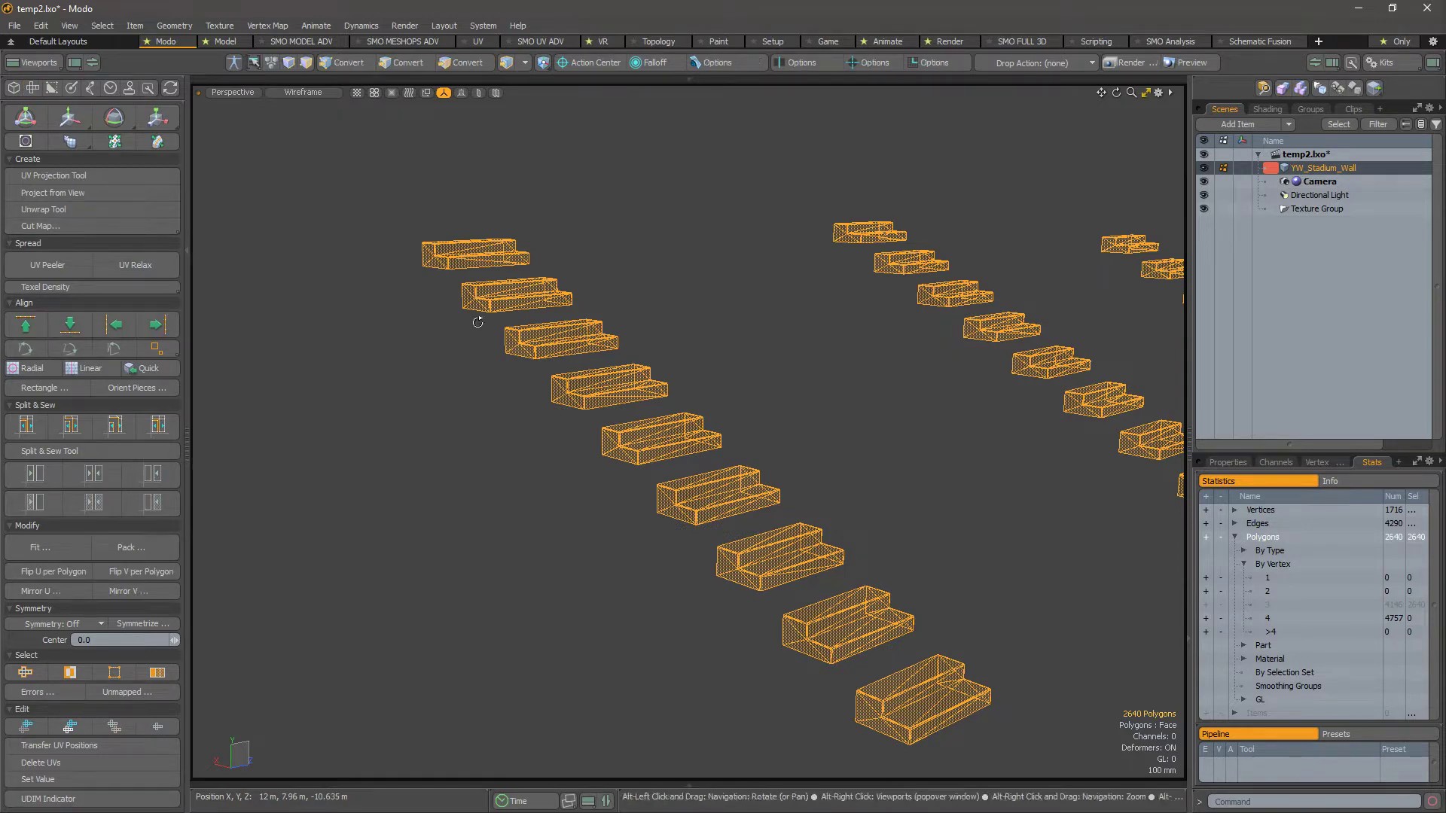
right_click_drag(478, 322, 342, 321, "alt")
left_click_drag(555, 371, 589, 333, "ctrl+alt")
right_click_drag(589, 333, 532, 323, "alt")
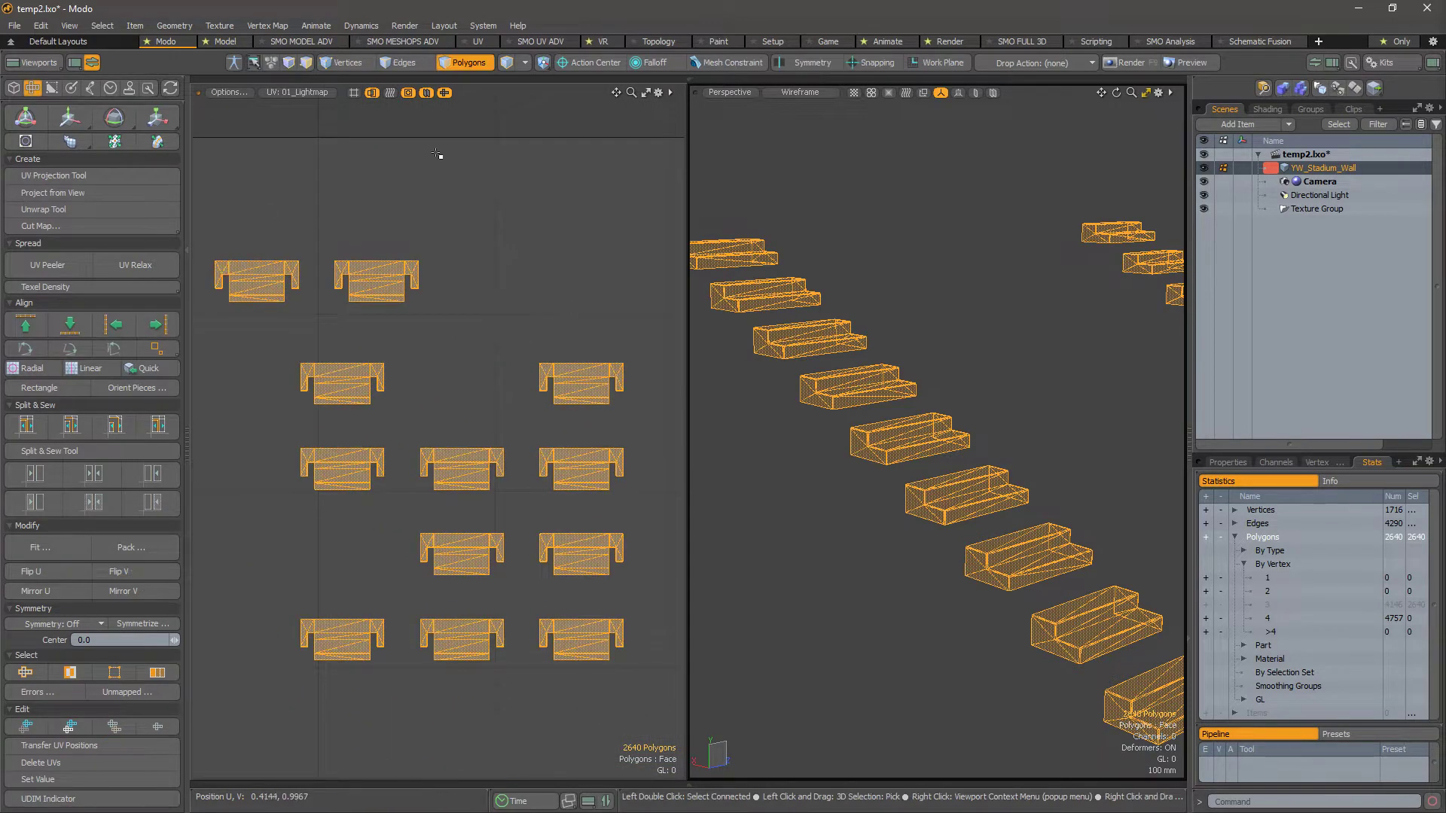
left_click_drag(506, 411, 346, 394, "ctrl+alt")
Step: Unhide all geometry and compare the untriangulated stair blocks with the selected ones in the UV map and 3D view
key("u")
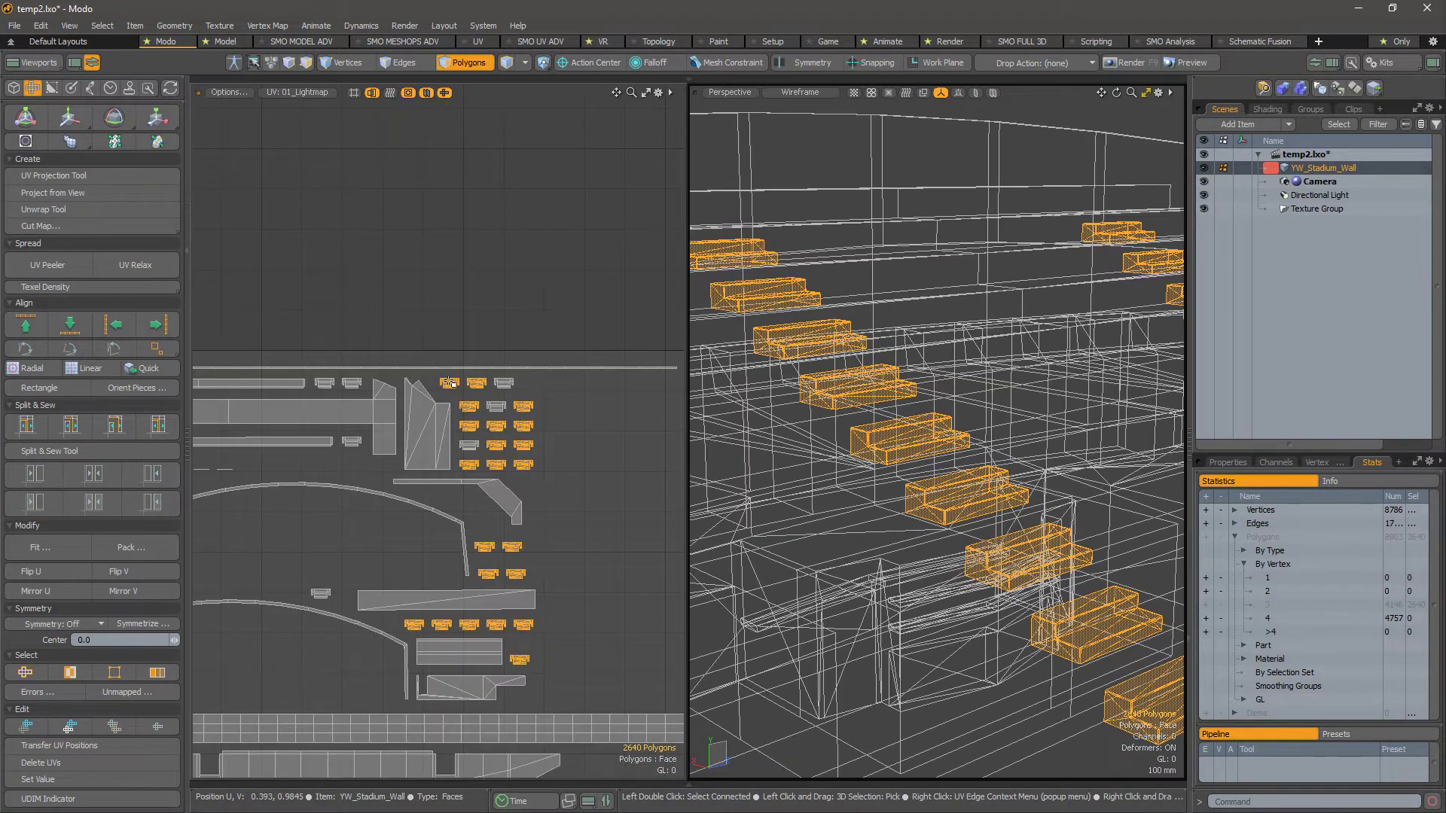
scroll(520, 425, "up", 4)
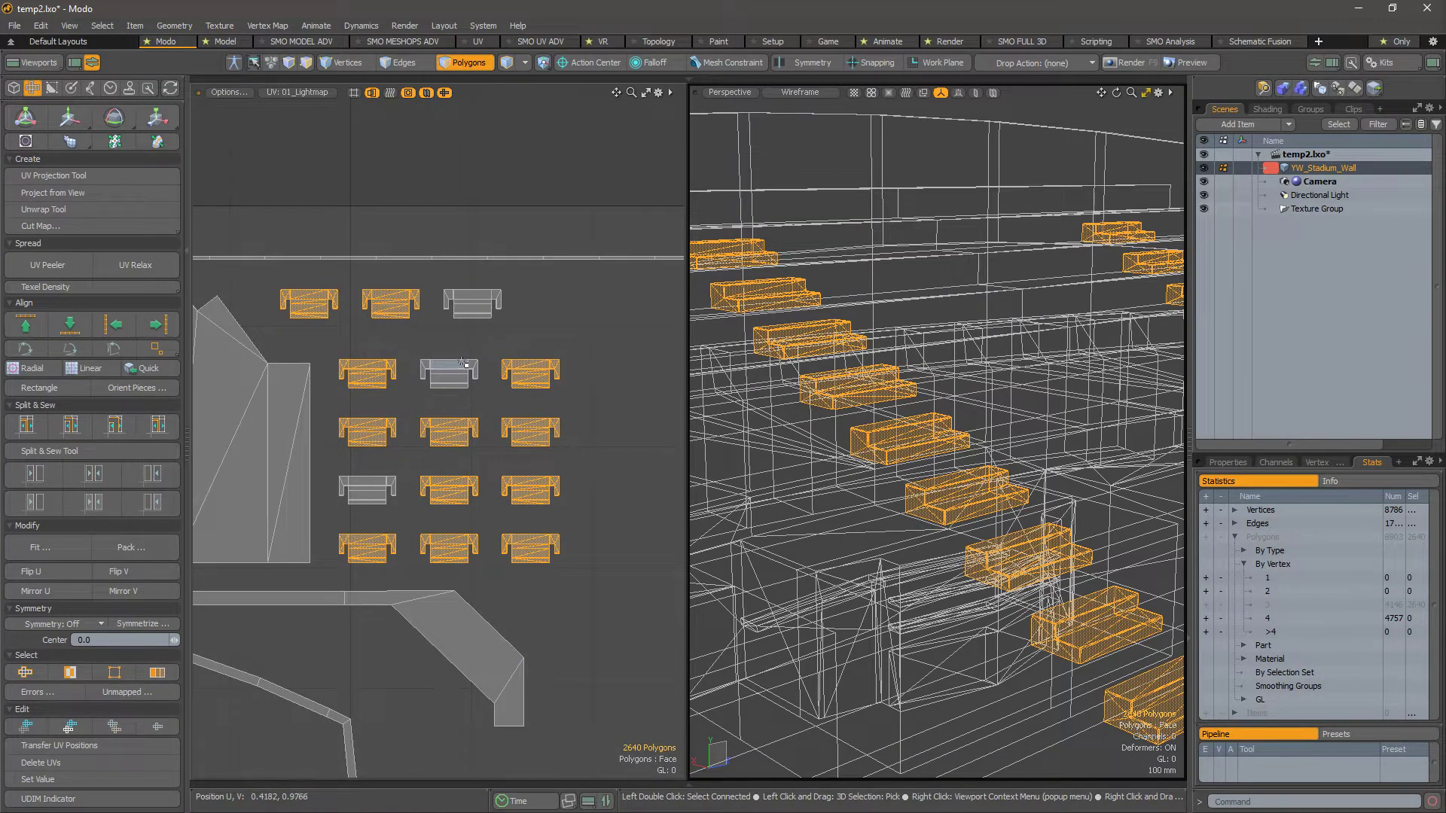
scroll(923, 420, "down", 10, "alt")
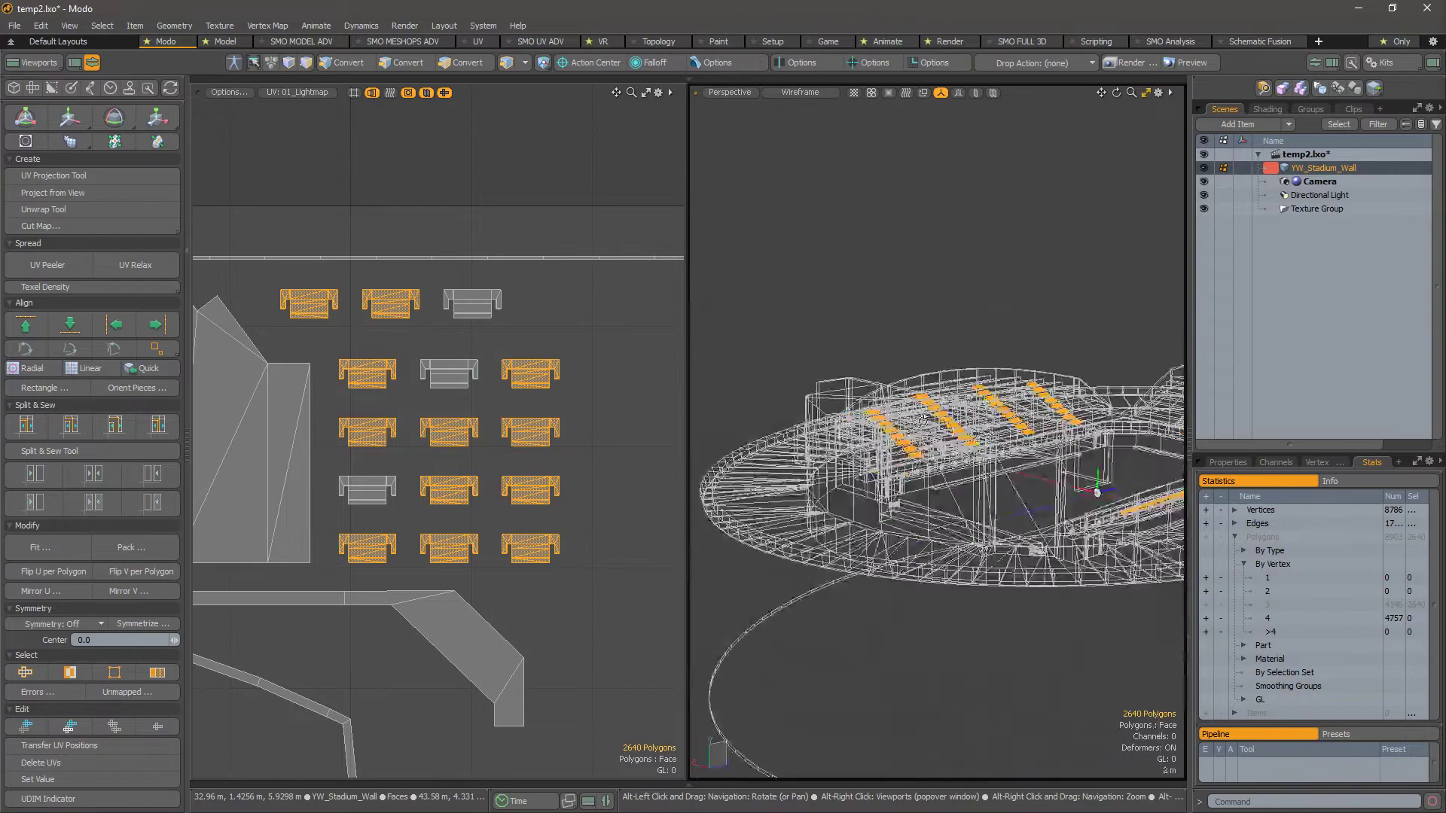
left_click_drag(923, 420, 710, 592, "alt+shift")
scroll(928, 534, "up", 3, "alt")
left_click_drag(814, 594, 970, 611, "alt")
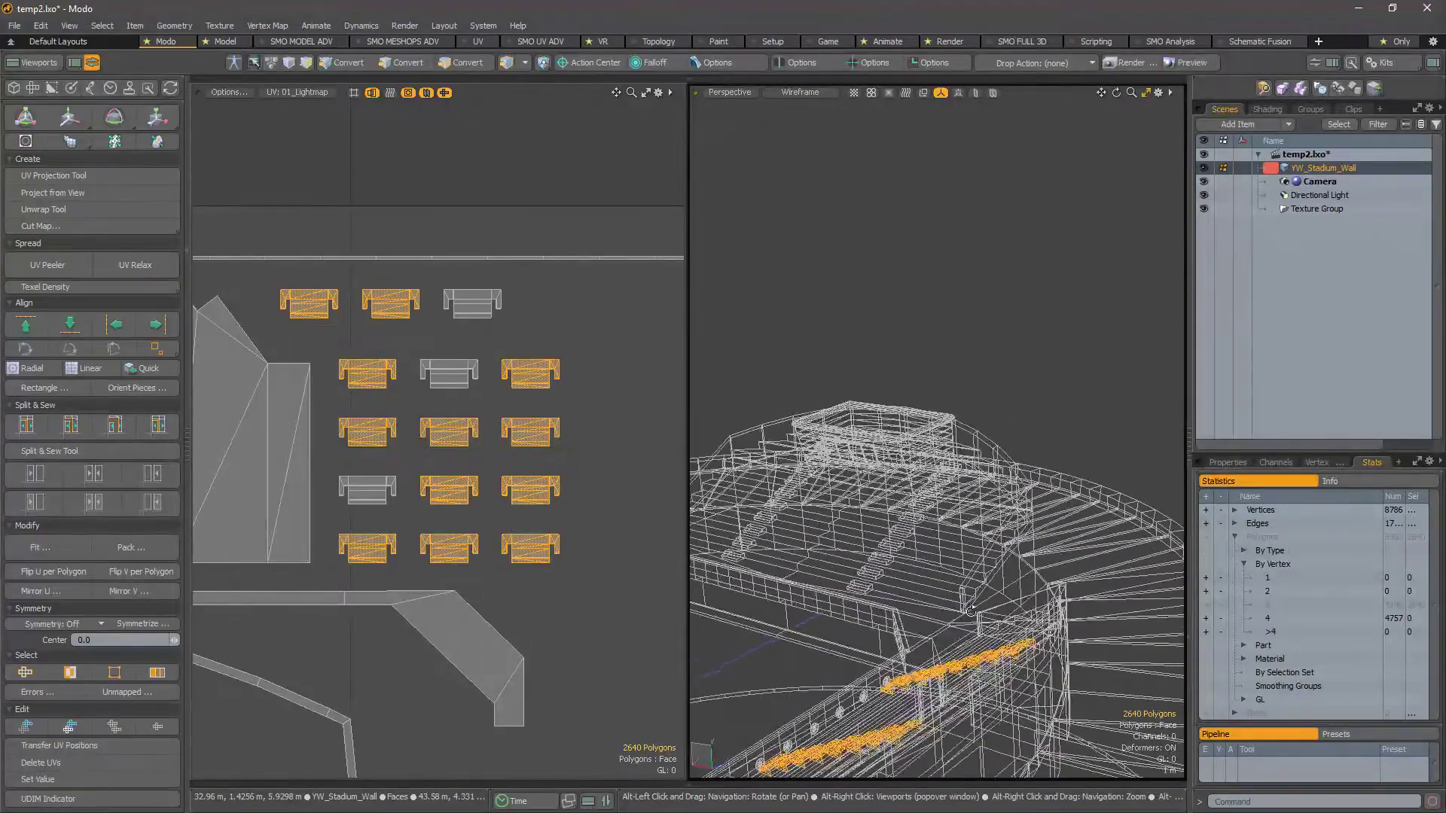
scroll(971, 610, "up", 6)
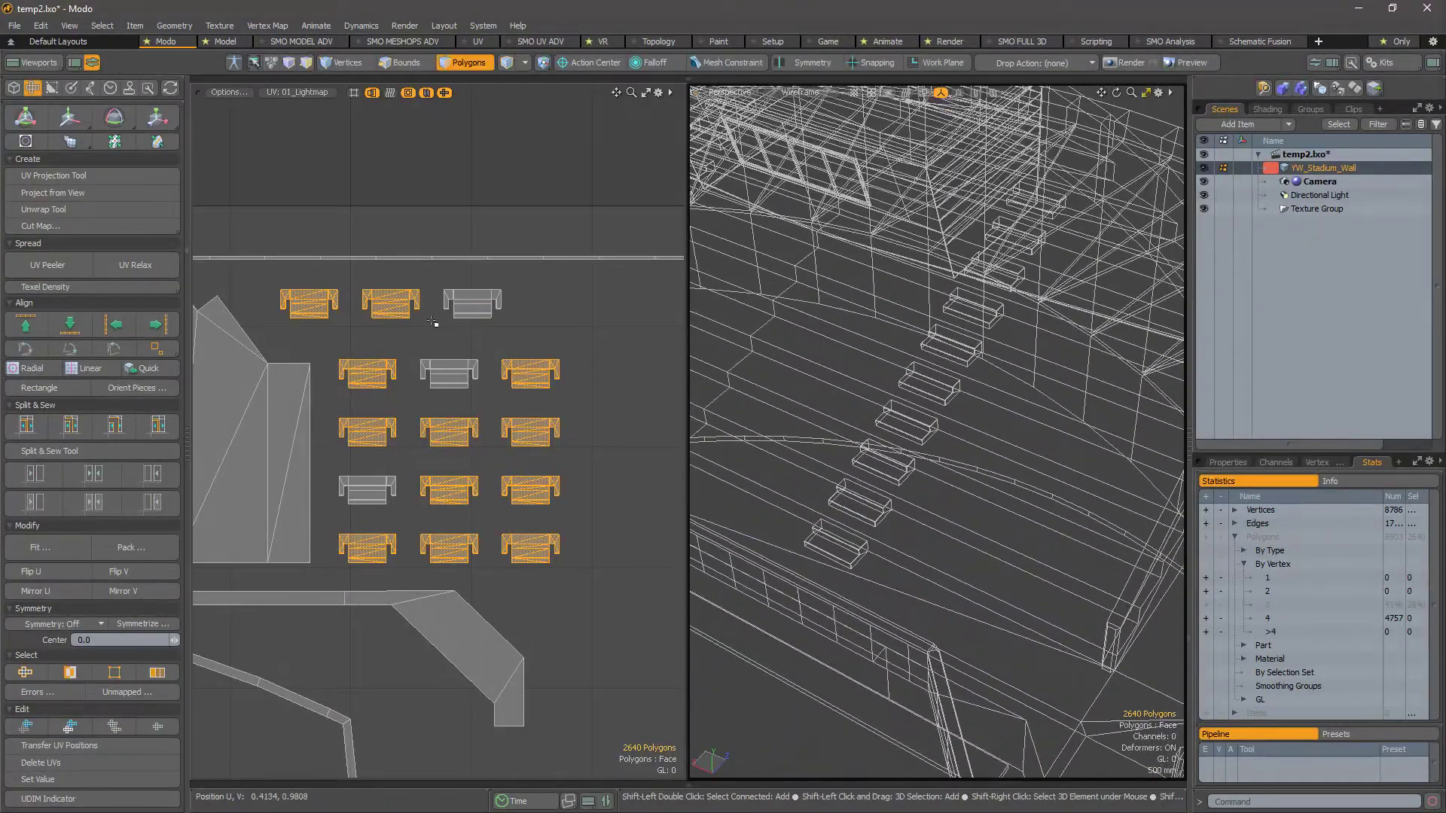
Step: Isolate the selected stair blocks again and show the full spread of their UV islands across the lightmap
key("shift+h")
key("alt")
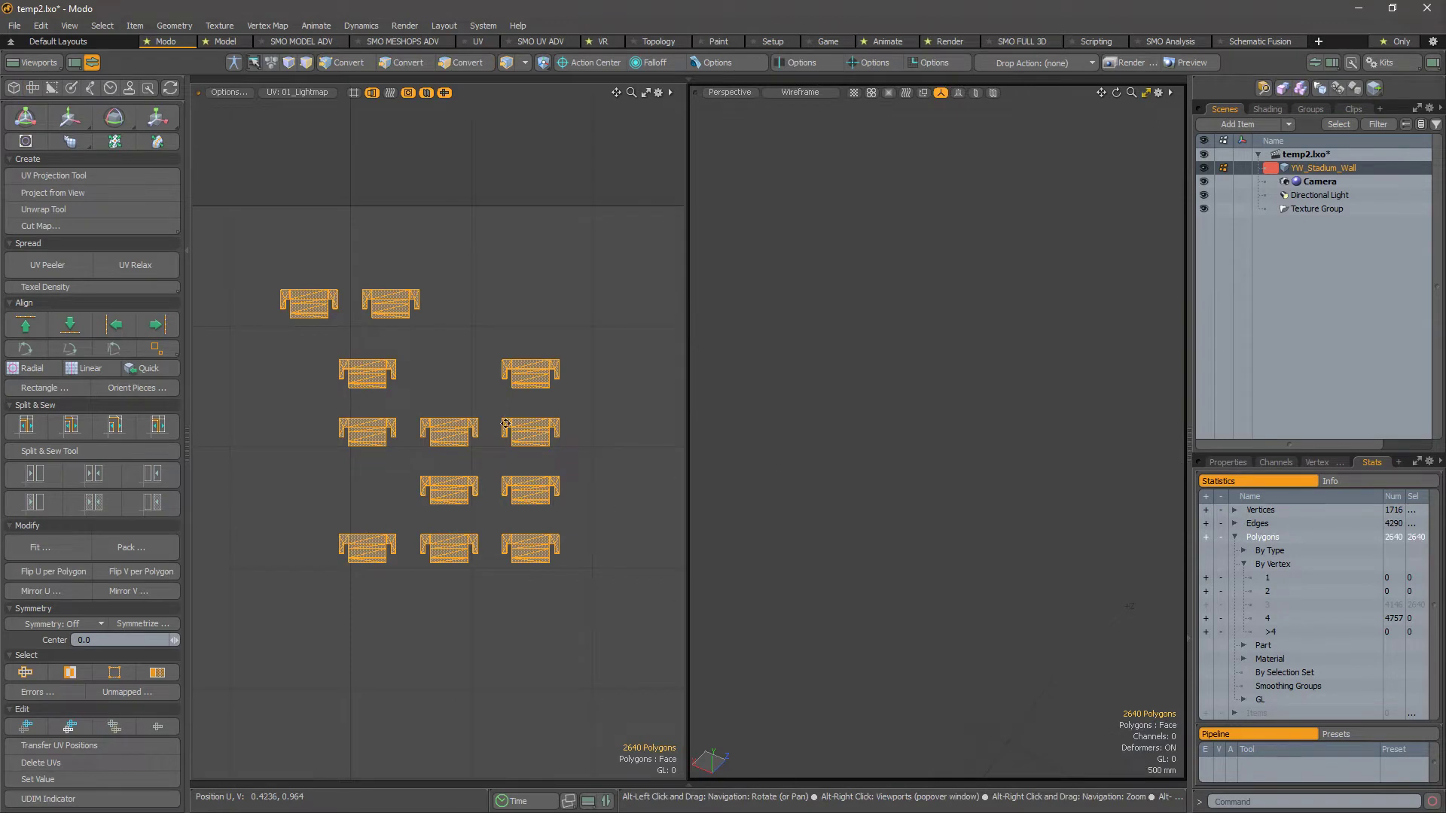
left_click_drag(505, 424, 553, 418, "alt")
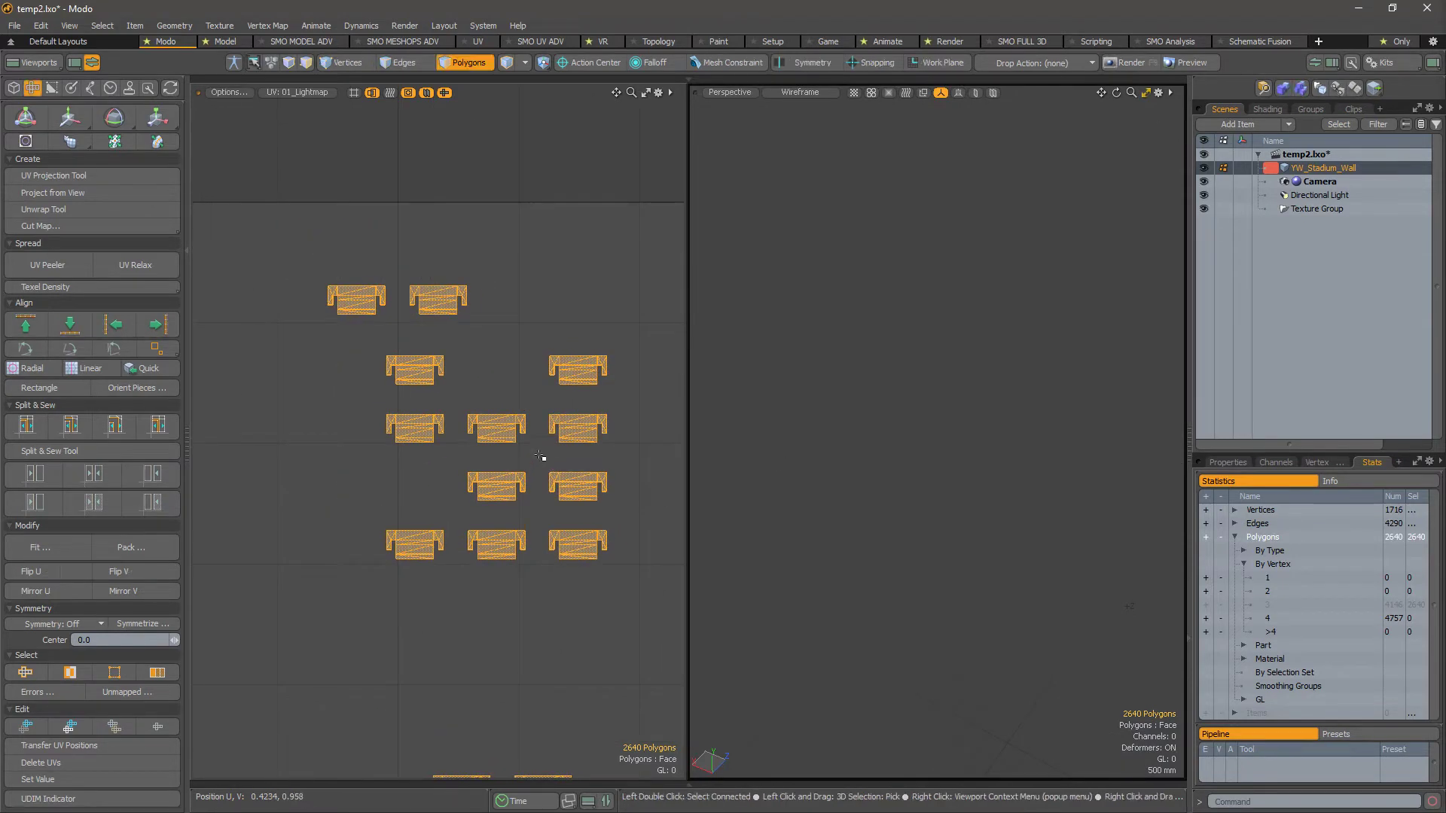
right_click_drag(466, 342, 497, 355, "alt")
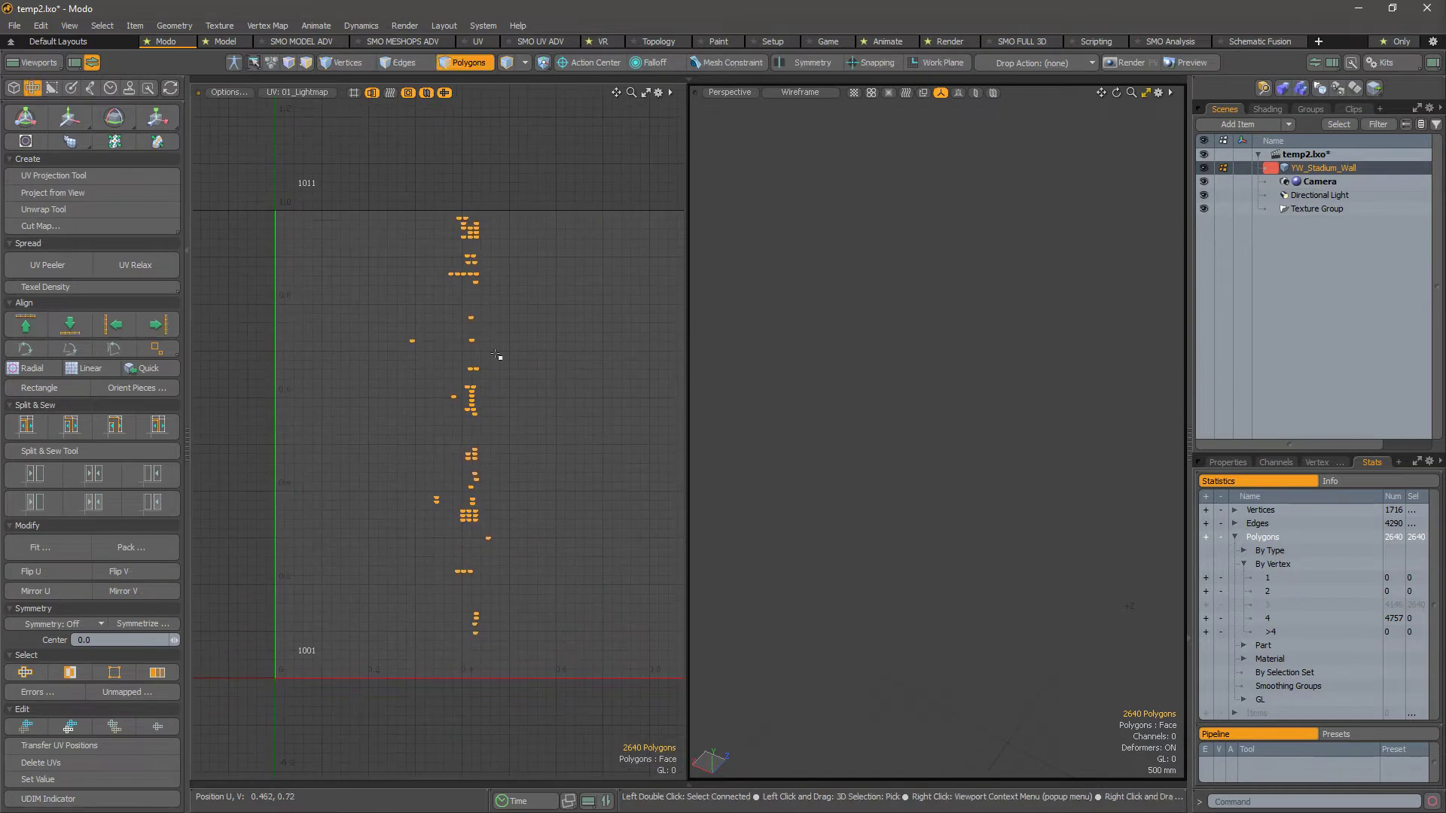
Step: Fit the entire UVs of the selected stair blocks to UDIM 1001 with Keep Proportion on and 0 % gaps
left_click(69, 549)
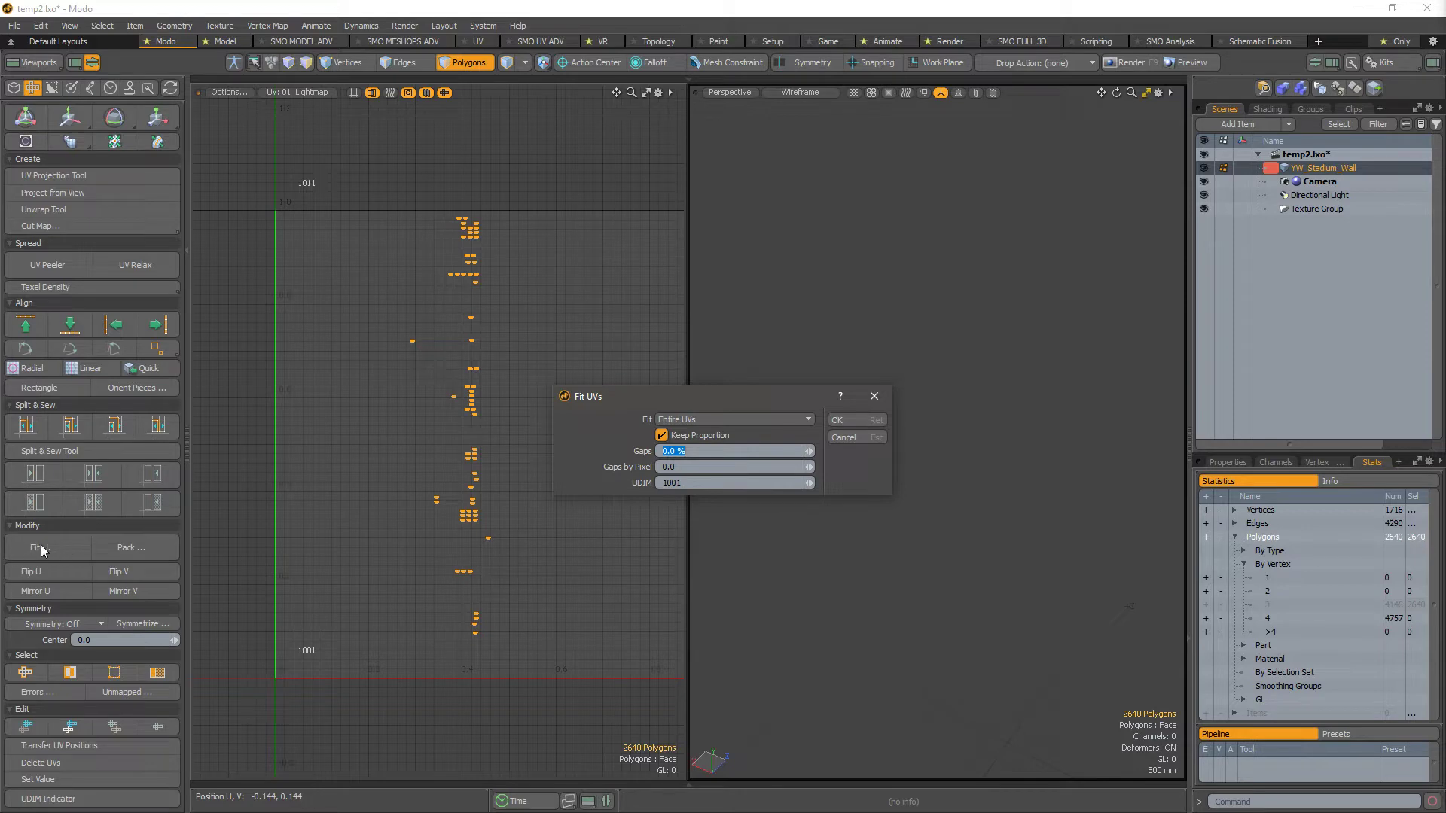
left_click(685, 420)
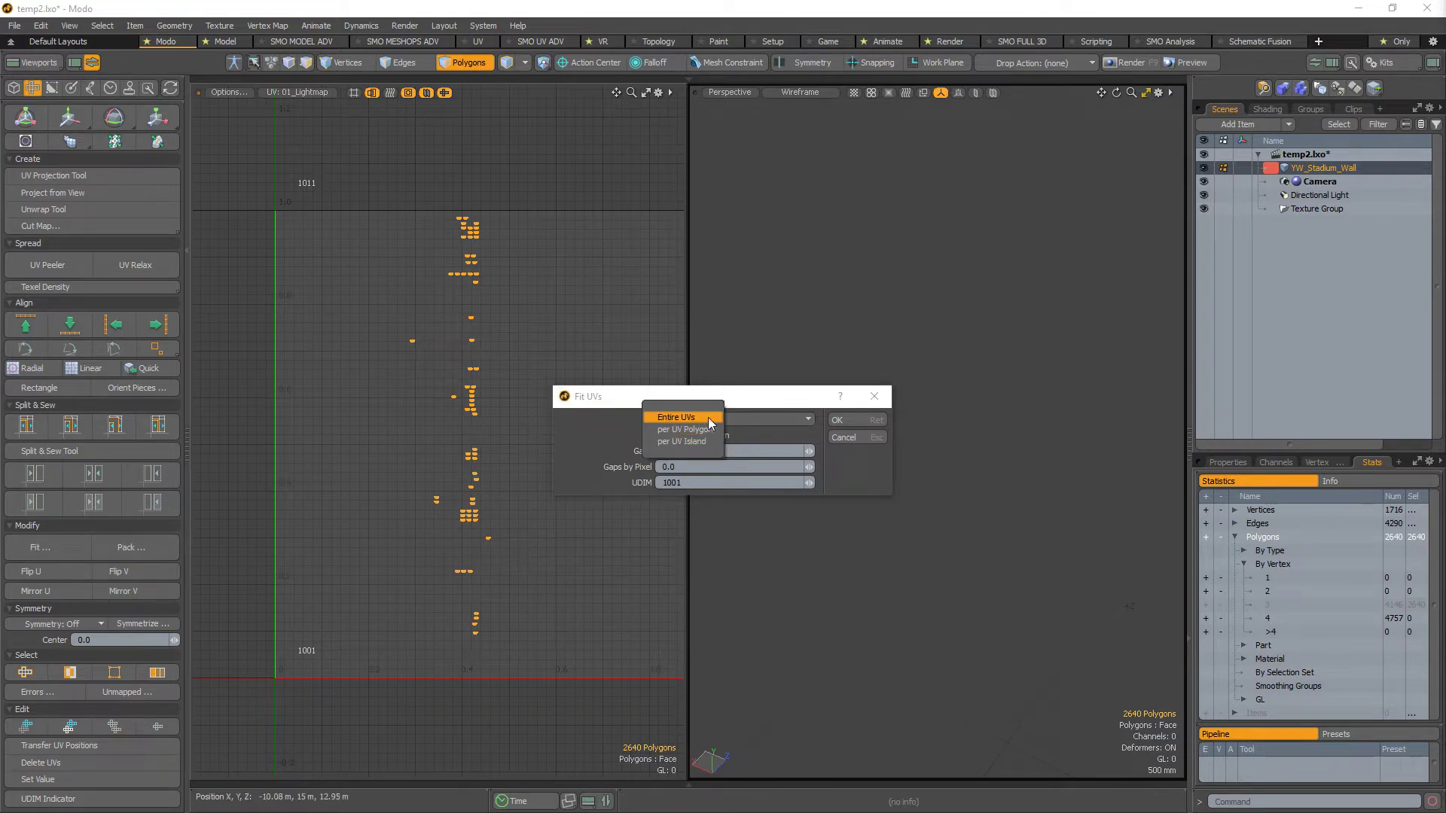
left_click(710, 418)
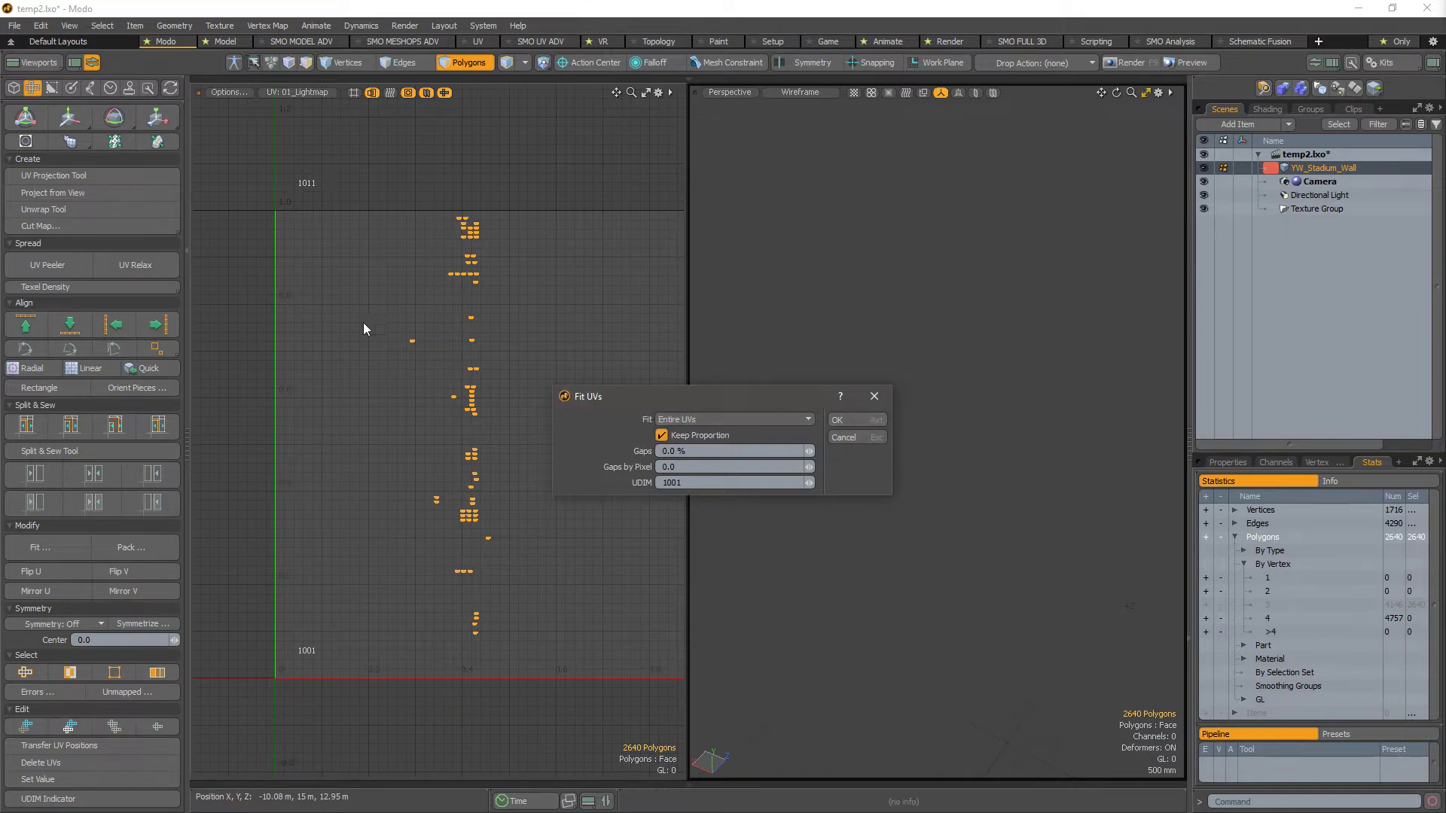
left_click(836, 422)
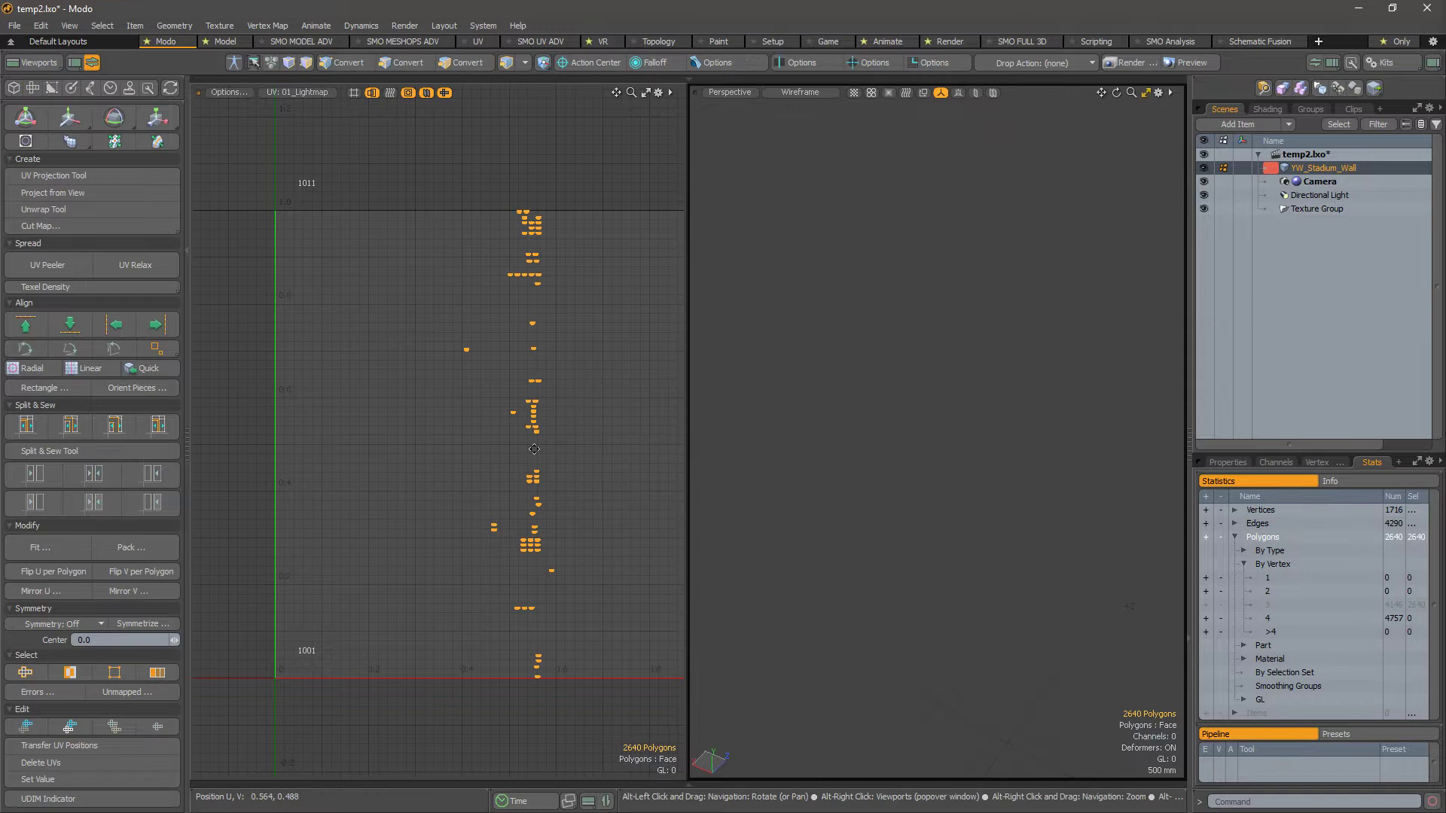
Step: Fit the stair block UVs per UV island to UDIM 1001 with Keep Proportion on, stacking all islands together
left_click(57, 550)
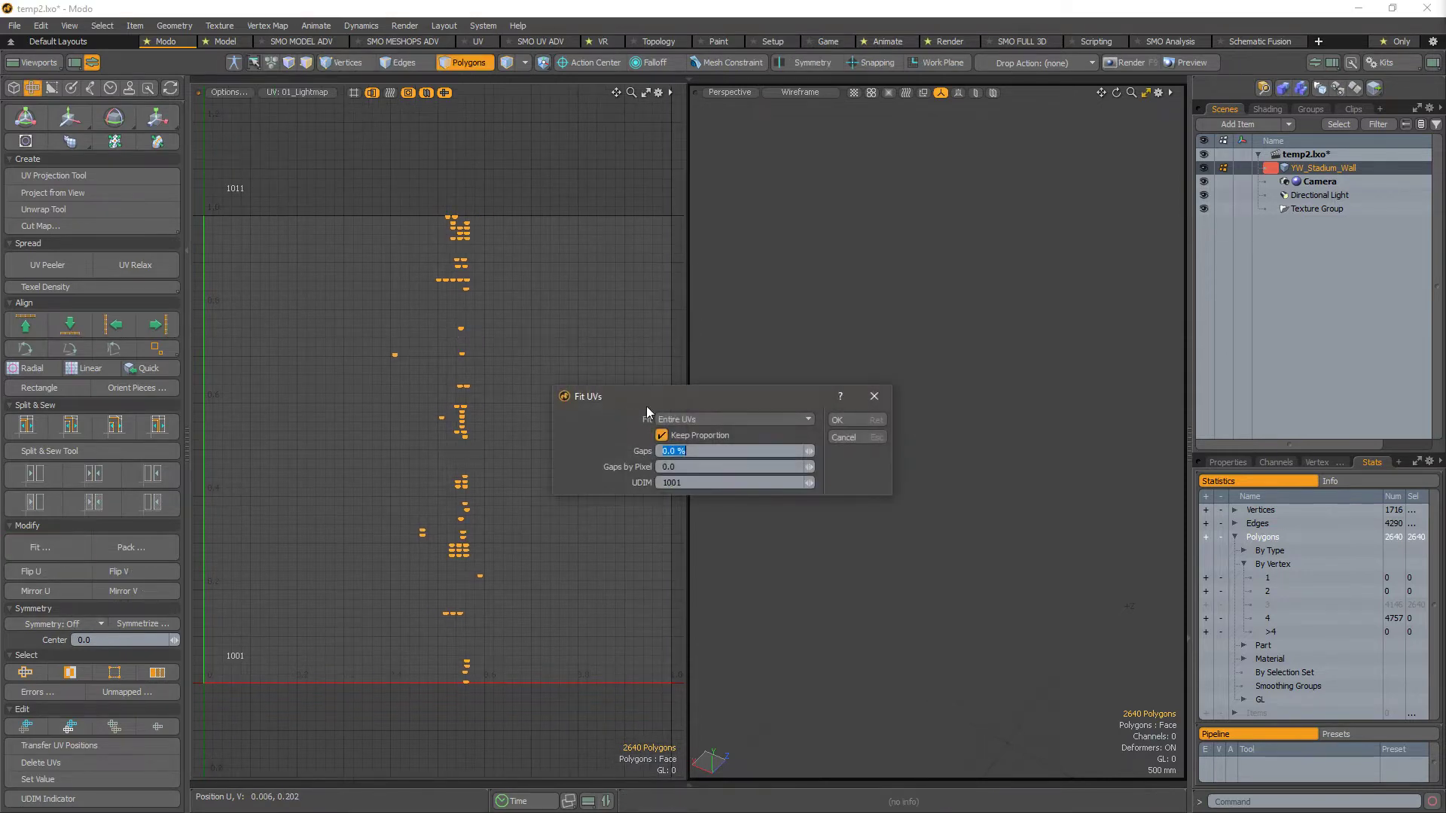
left_click(699, 420)
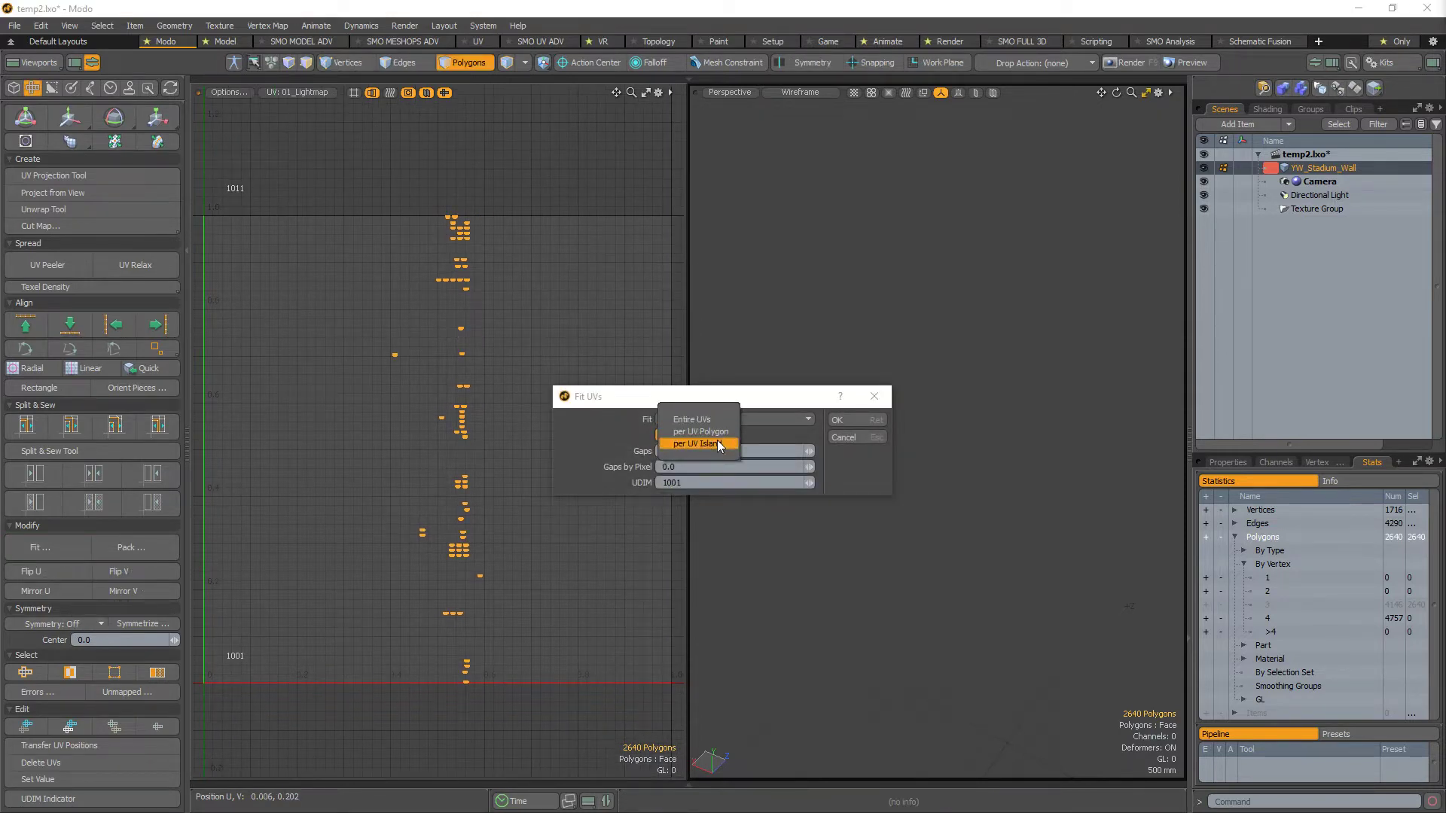
left_click(720, 444)
left_click(863, 420)
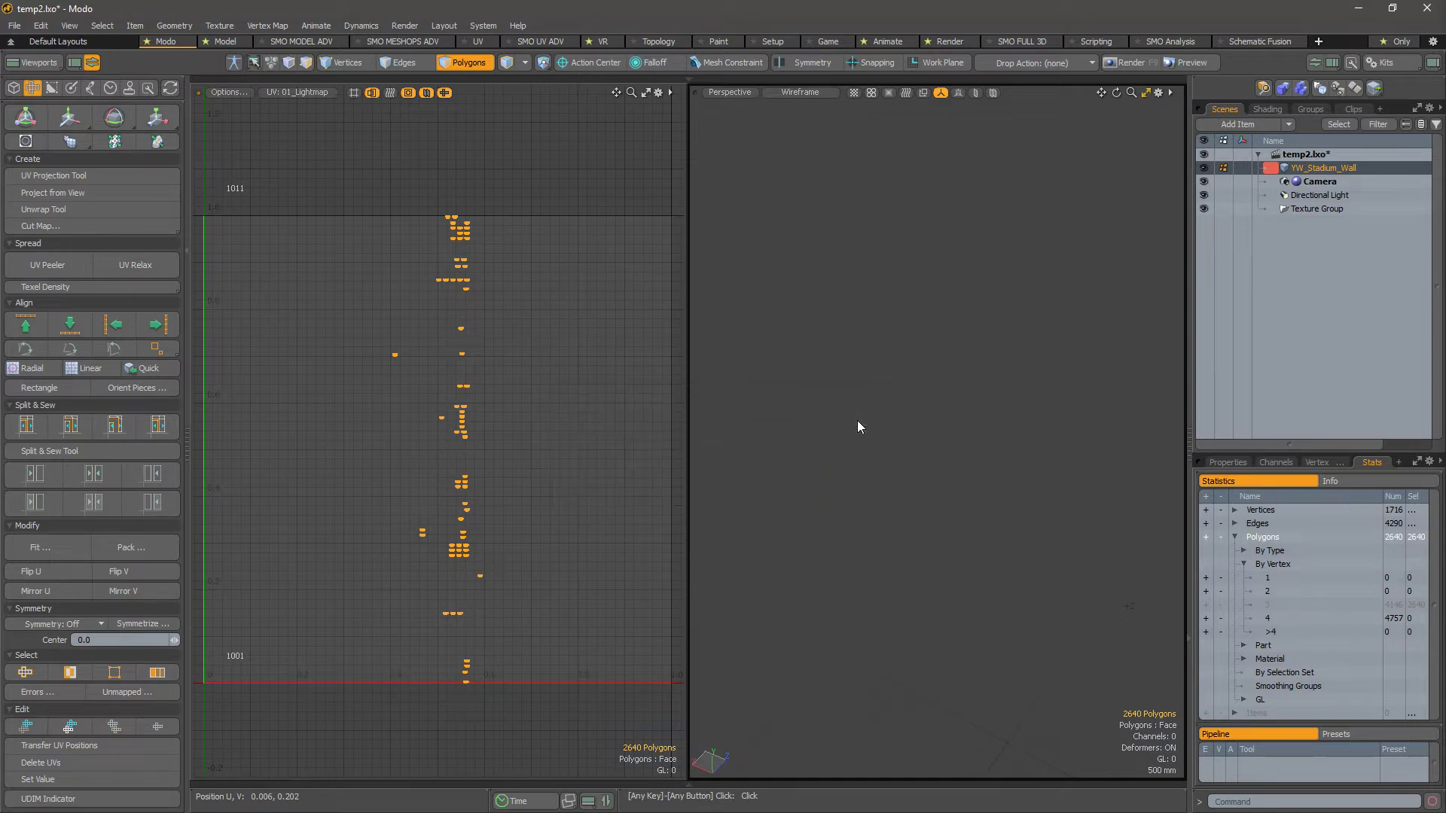
left_click(48, 546)
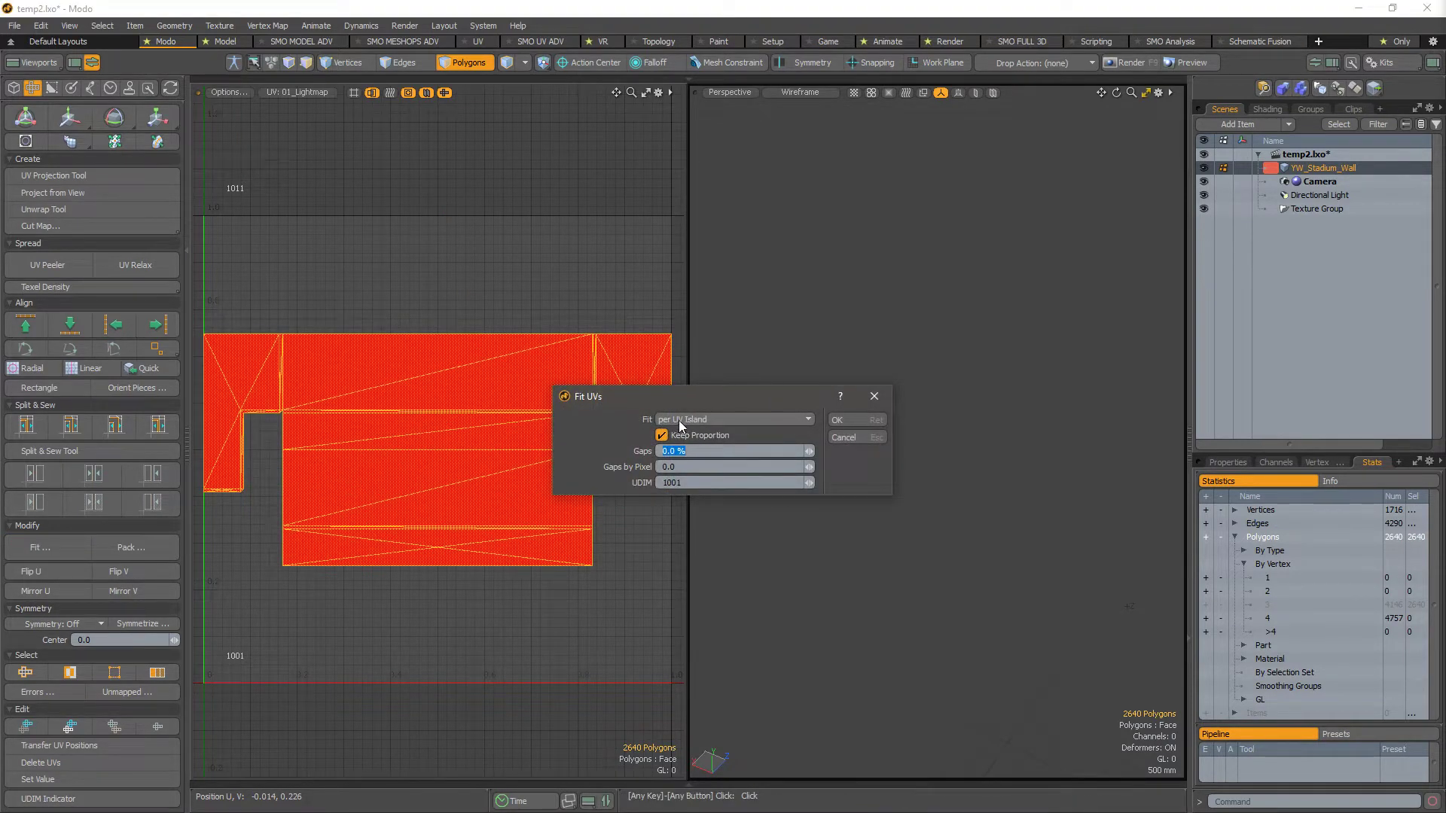
left_click(863, 420)
key("a")
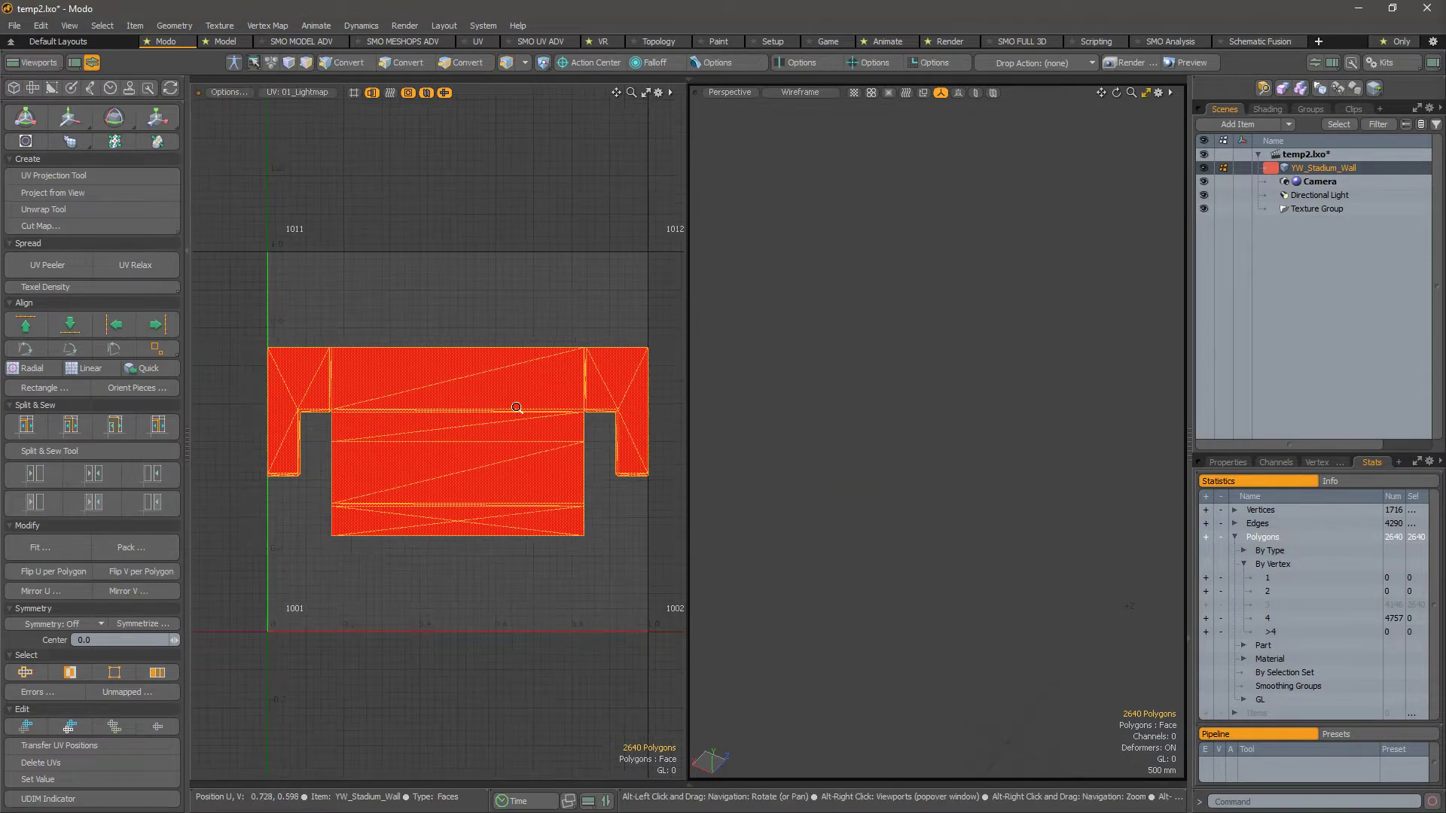
Step: In edge mode, select the stacked long diagonal edges across the leg at the right end of the UV island
left_click_drag(647, 379, 521, 414, "alt")
right_click_drag(521, 414, 619, 422, "alt")
left_click_drag(618, 422, 512, 366, "alt")
right_click_drag(512, 366, 549, 429, "alt")
left_click(481, 284)
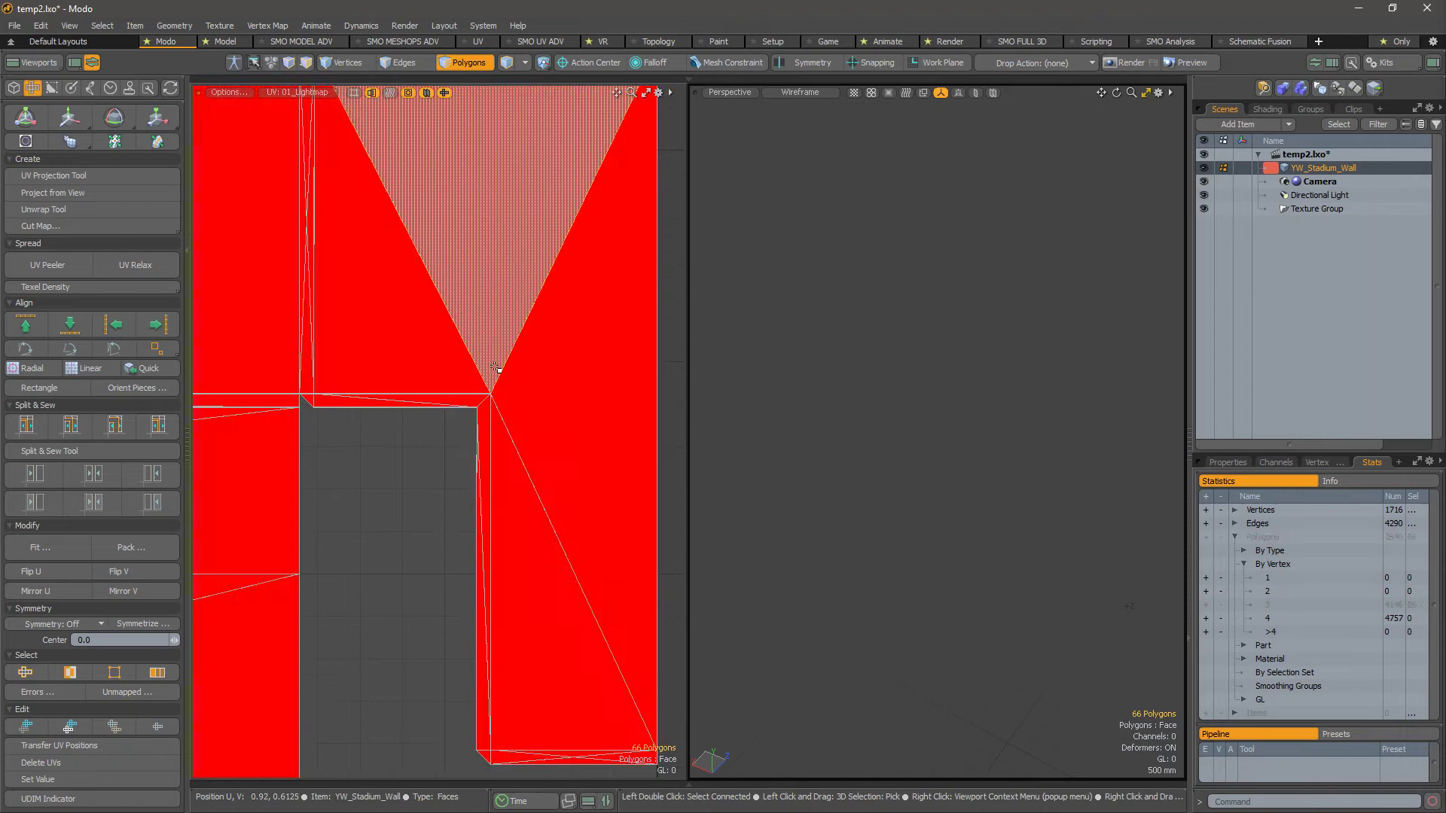
key("2")
left_click_drag(542, 490, 562, 419, "alt")
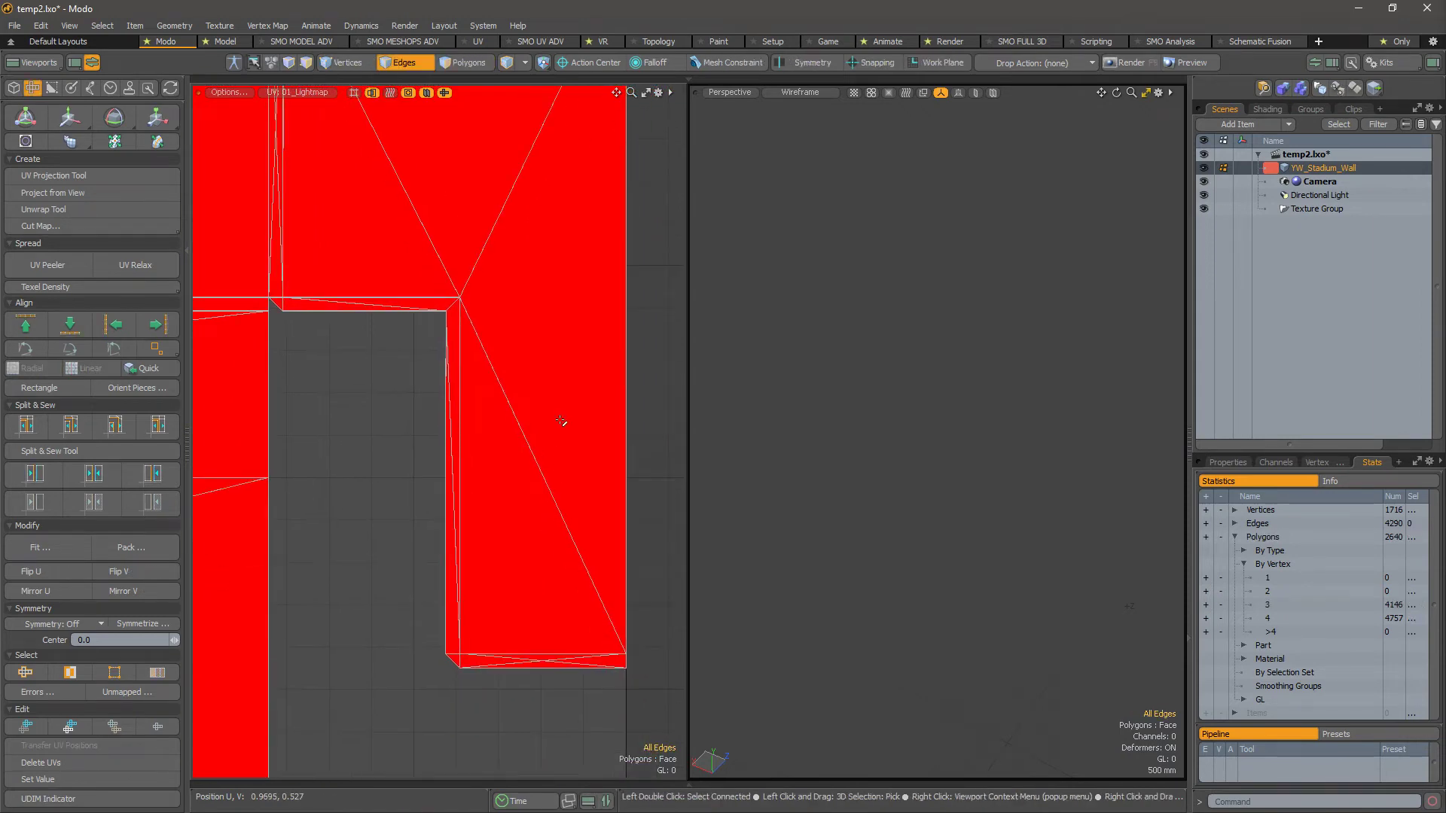
left_click(533, 492)
Step: Add the diagonals in the right leg's bottom strip and narrow inner vertical strip to the edge selection
left_click_drag(517, 634, 495, 580, "alt")
right_click_drag(494, 581, 535, 622, "alt")
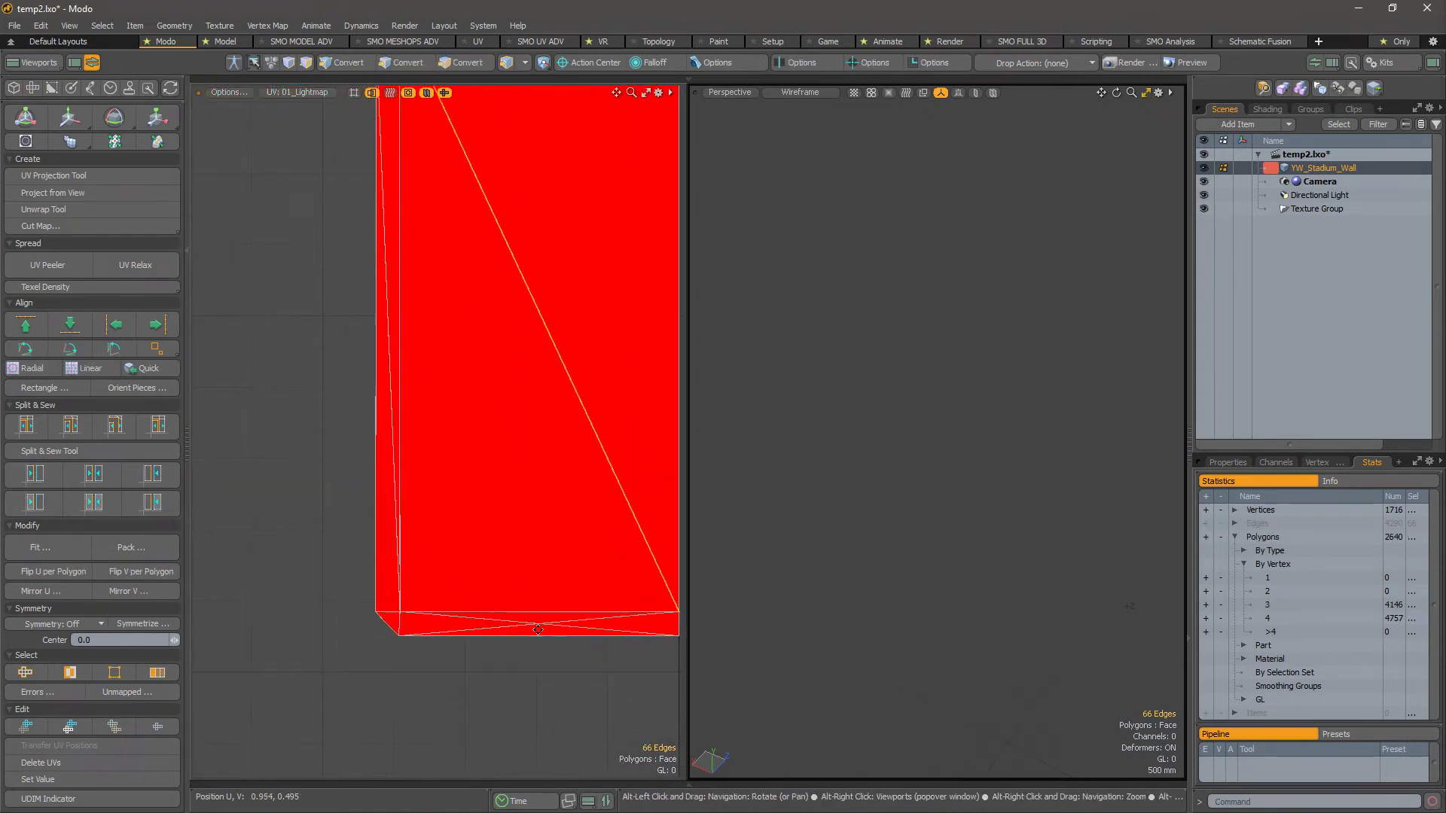
left_click(538, 628, "shift")
left_click_drag(527, 422, 557, 602, "alt")
right_click_drag(557, 602, 595, 610, "alt")
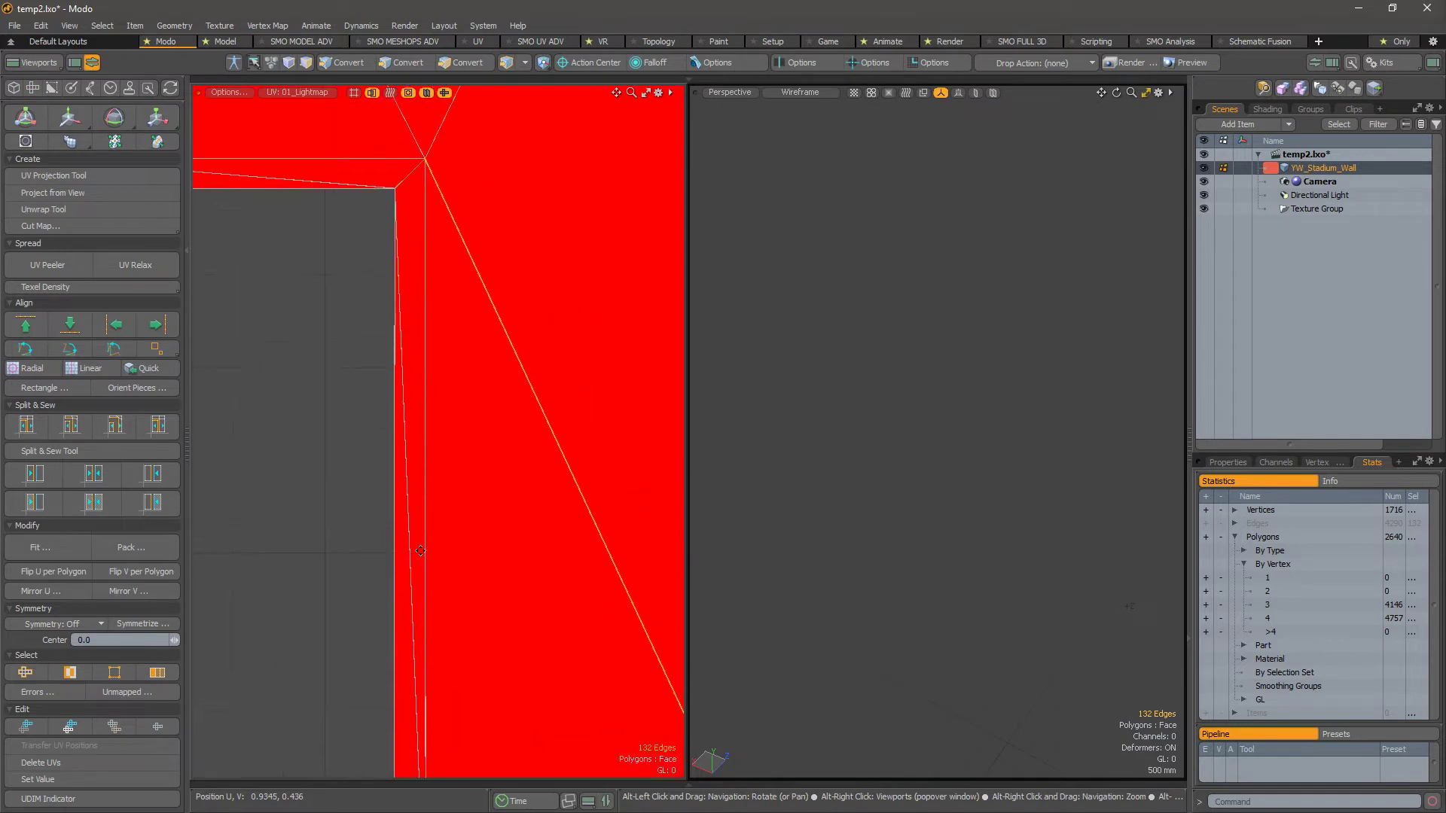
left_click(406, 412, "shift")
Step: Add the remaining diagonals around the right leg's upper corner to the selection and bring the stair blocks into the 3D view
left_click_drag(406, 413, 527, 477, "alt")
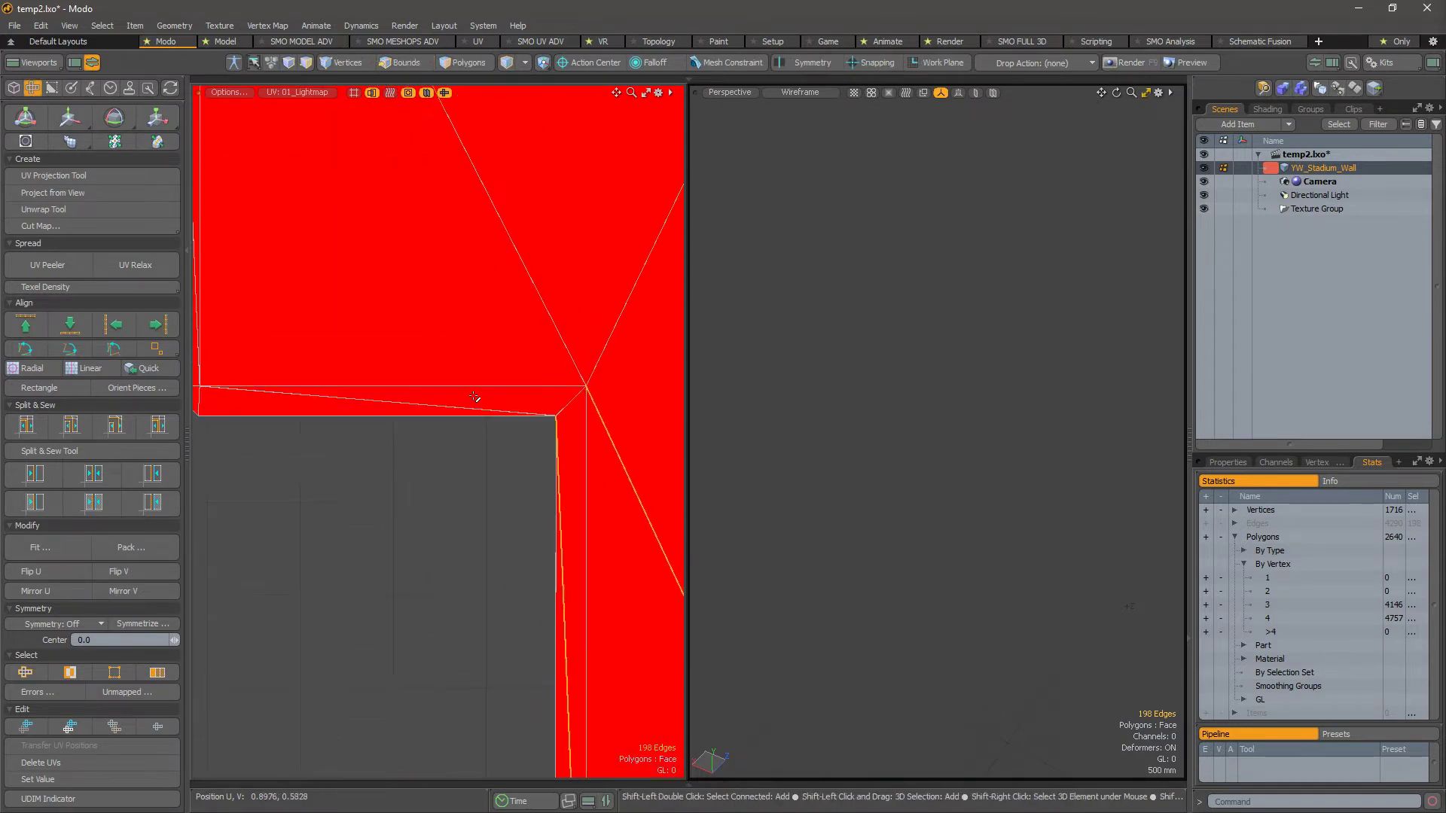
left_click_drag(531, 336, 787, 440, "alt")
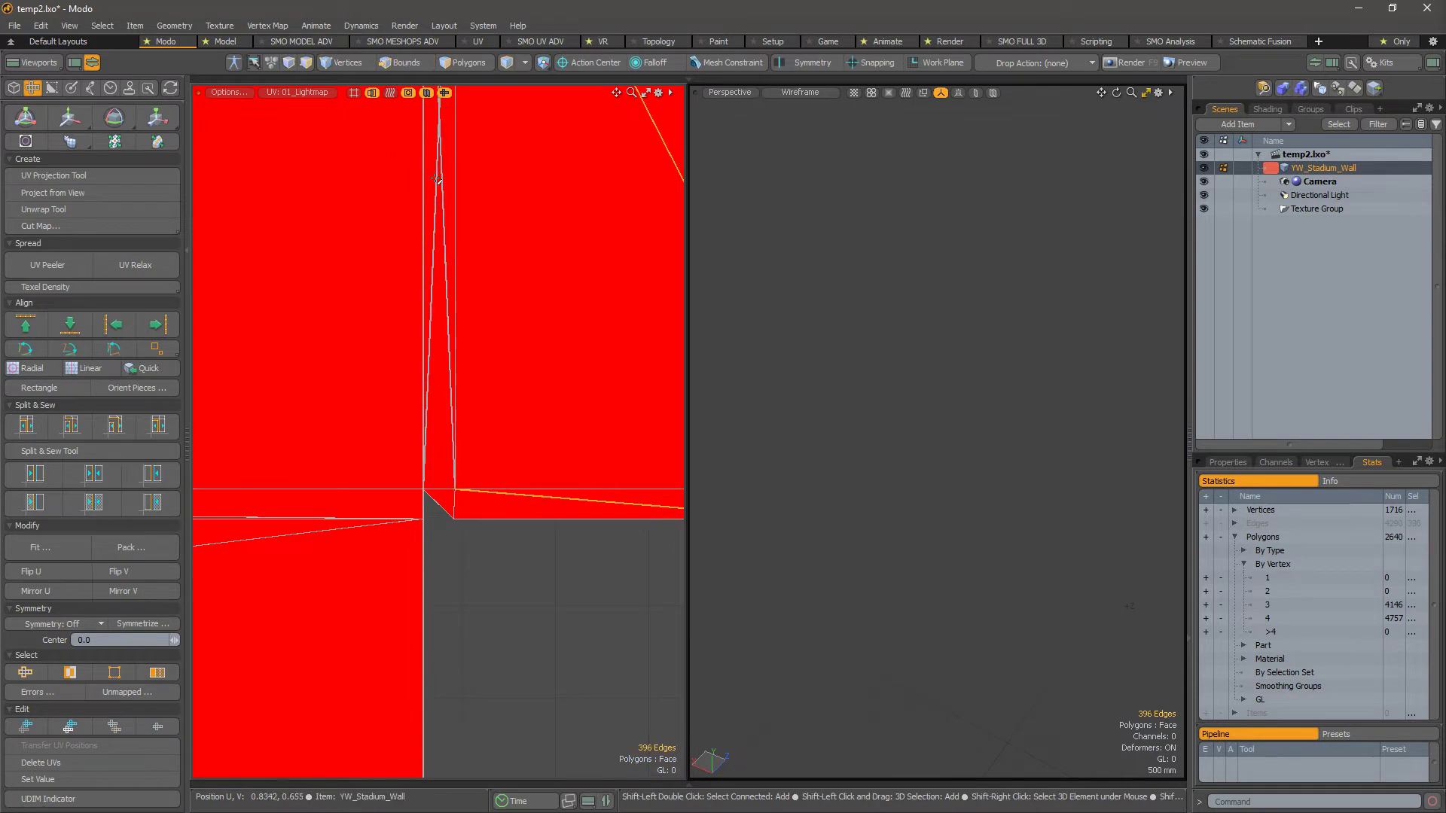
left_click_drag(309, 661, 620, 571, "alt")
left_click_drag(535, 467, 322, 524, "alt")
right_click_drag(857, 540, 681, 538, "alt")
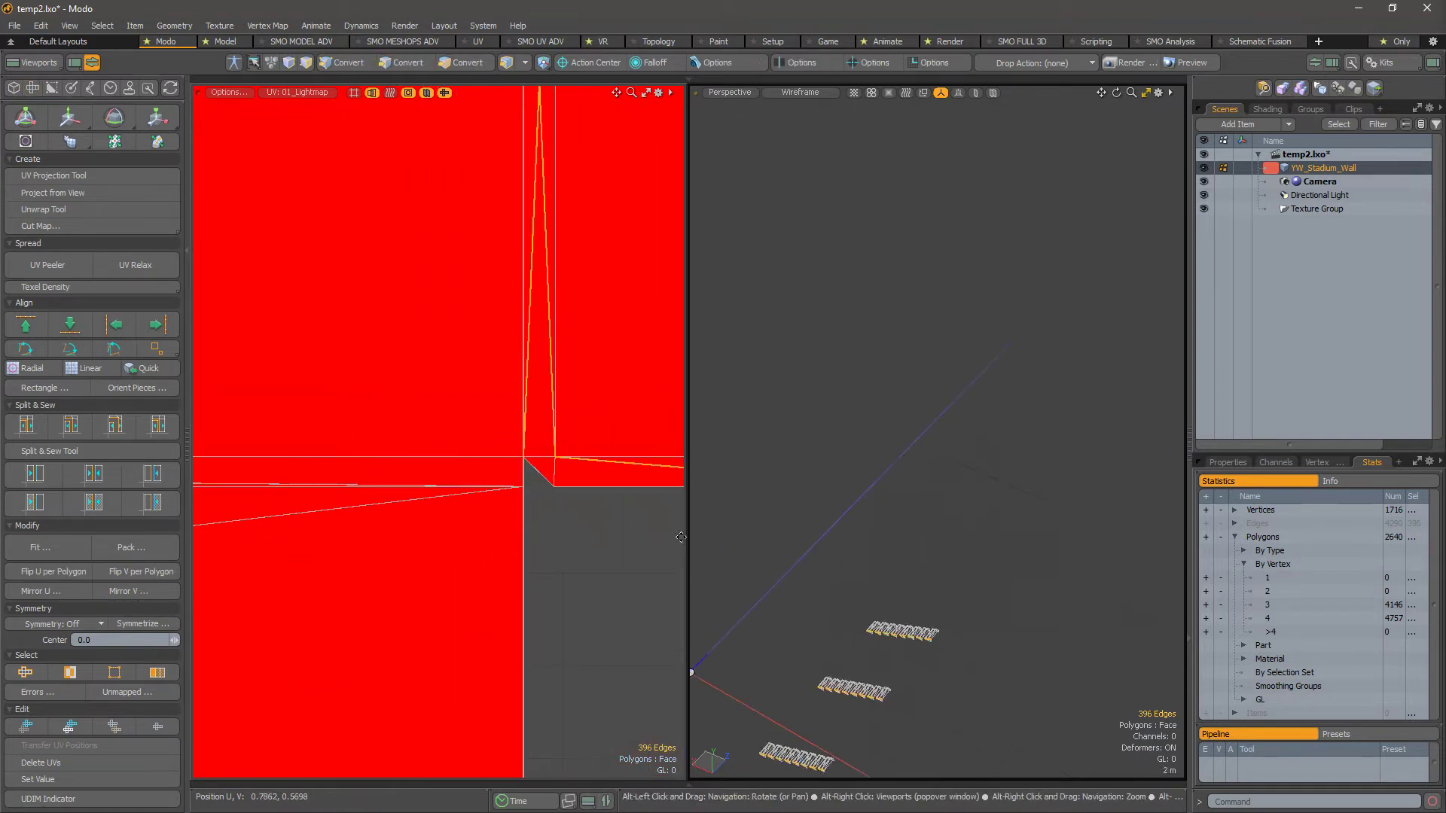
left_click_drag(680, 536, 912, 543, "alt")
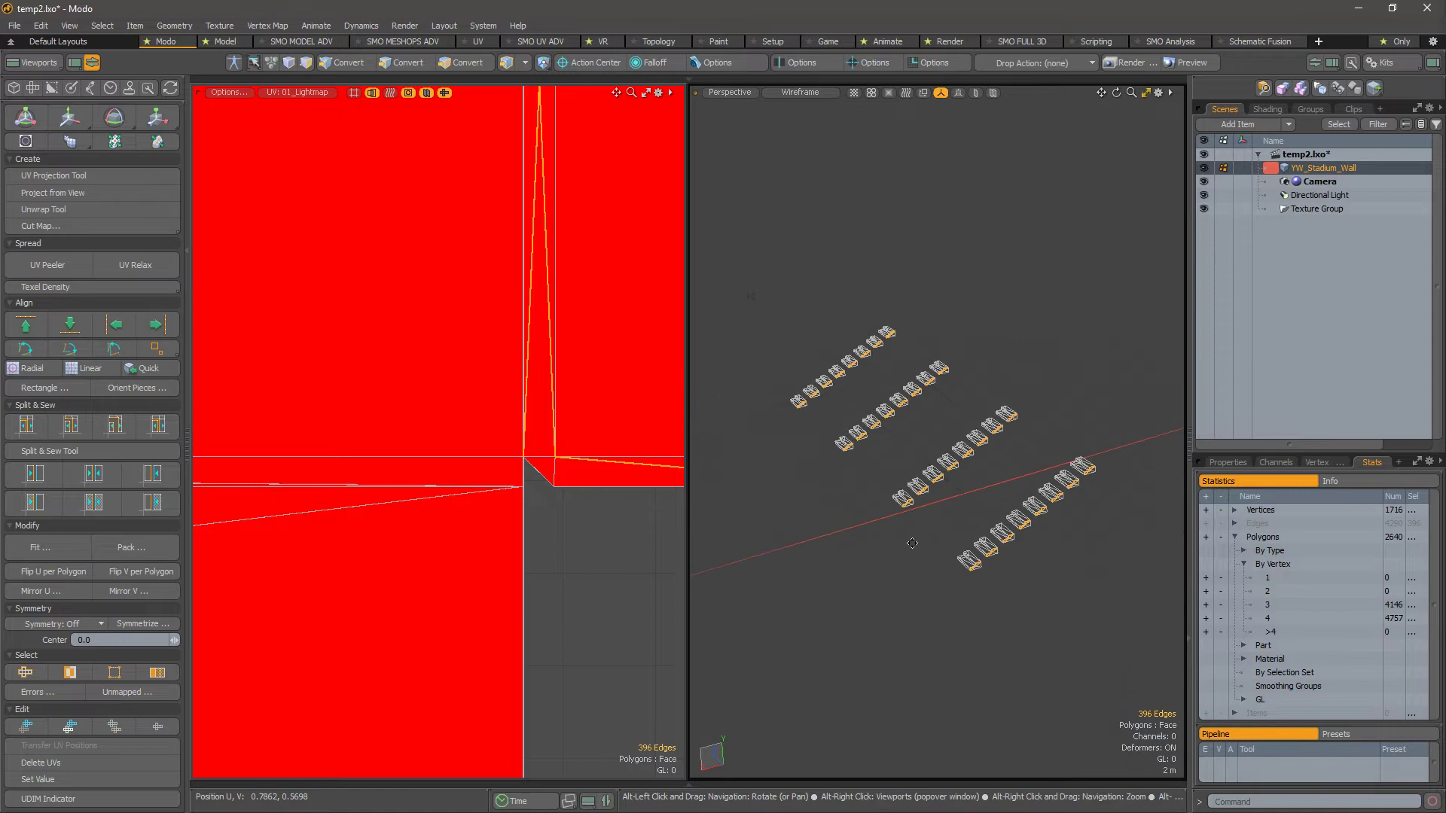
right_click_drag(912, 543, 1054, 543, "alt")
left_click_drag(1054, 542, 1159, 530, "alt+shift")
Step: Add the diagonals of the island's two upper wide panels and the thin strip between them to the selection
right_click_drag(547, 553, 359, 536, "alt")
left_click_drag(358, 536, 535, 542, "alt")
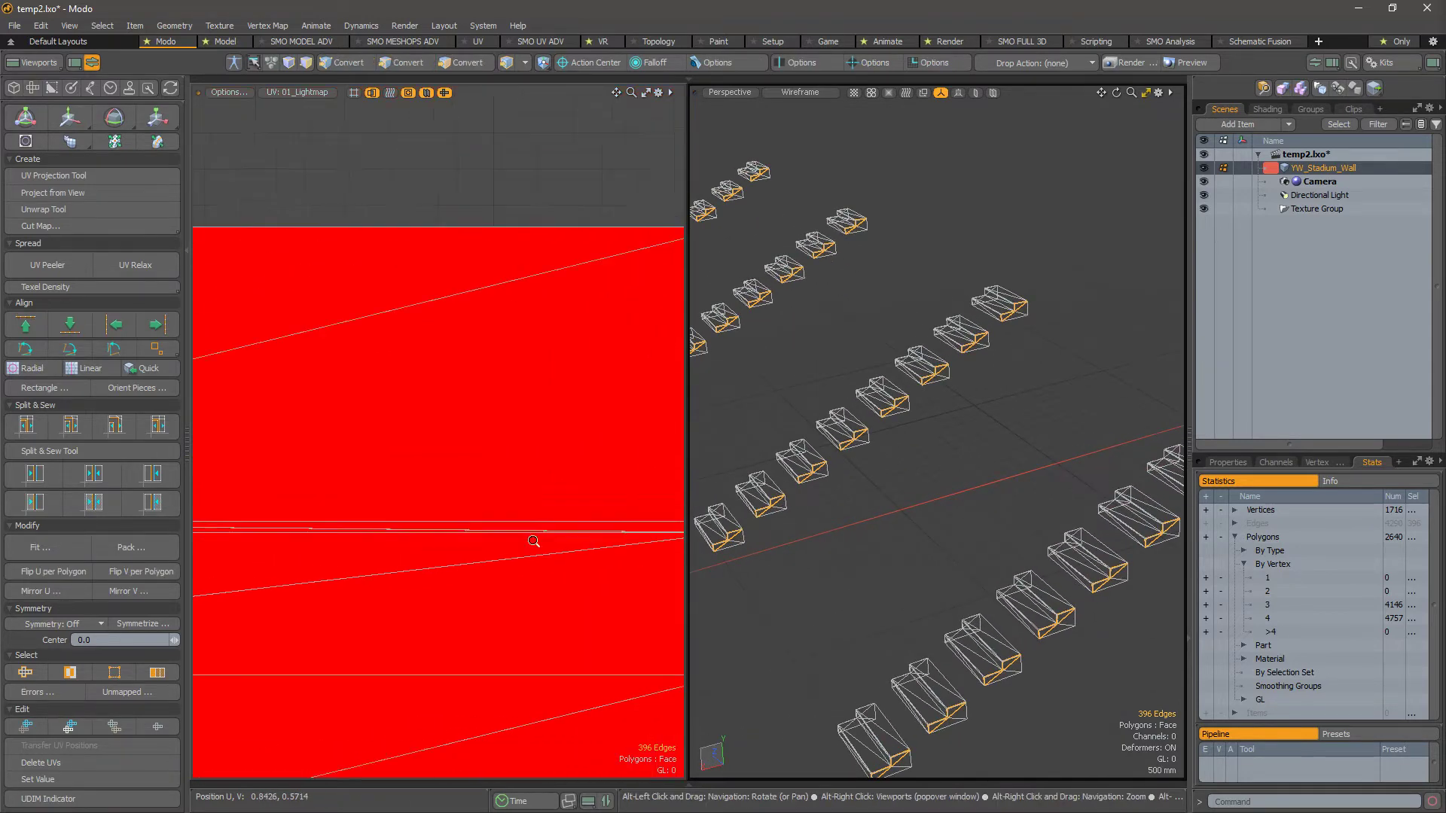
right_click_drag(535, 542, 452, 539, "alt")
left_click_drag(197, 527, 305, 536, "alt")
right_click_drag(305, 536, 237, 523, "alt")
left_click_drag(387, 444, 397, 503, "shift")
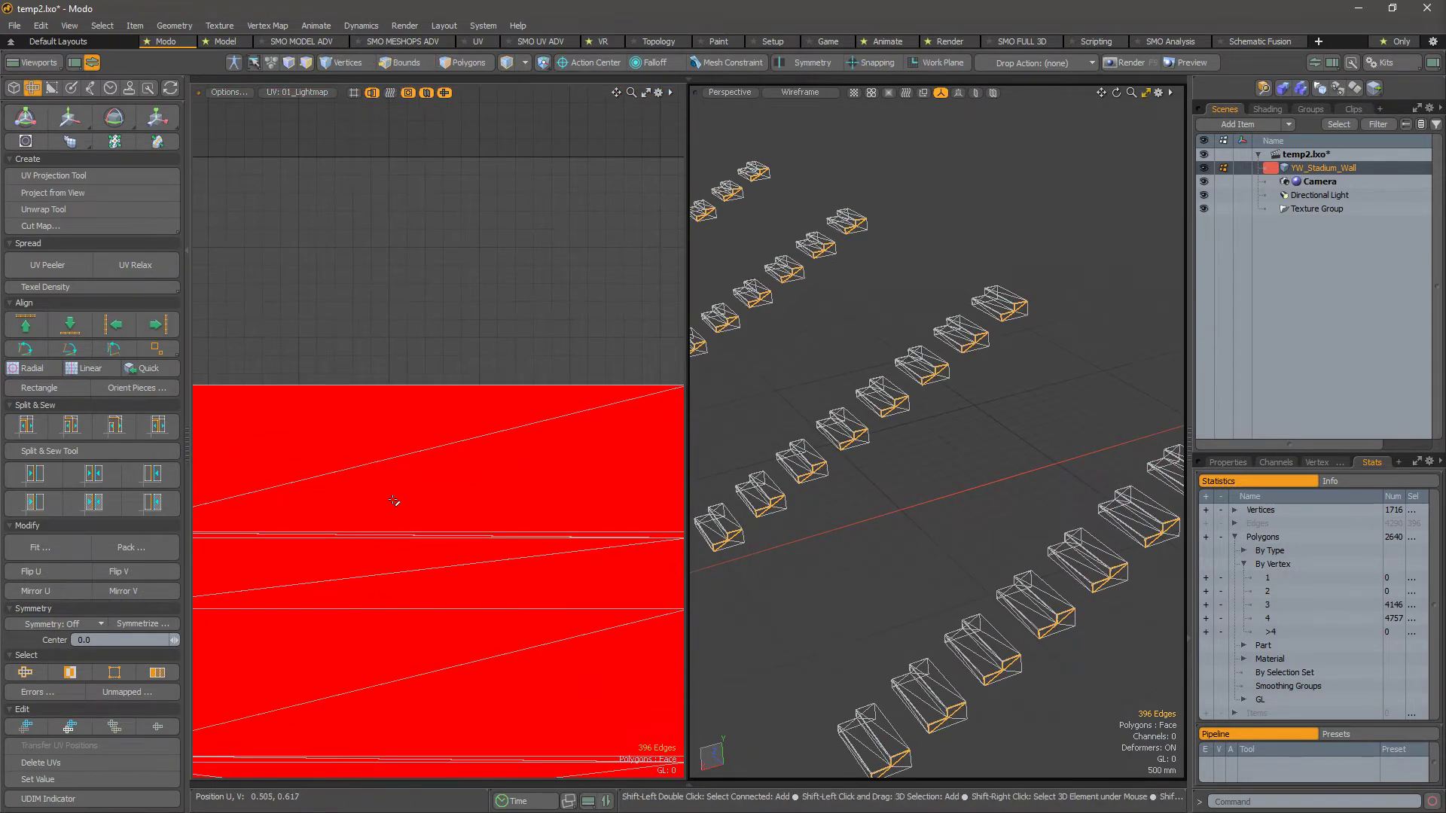
left_click_drag(416, 556, 427, 589, "shift")
scroll(452, 561, "up", 3)
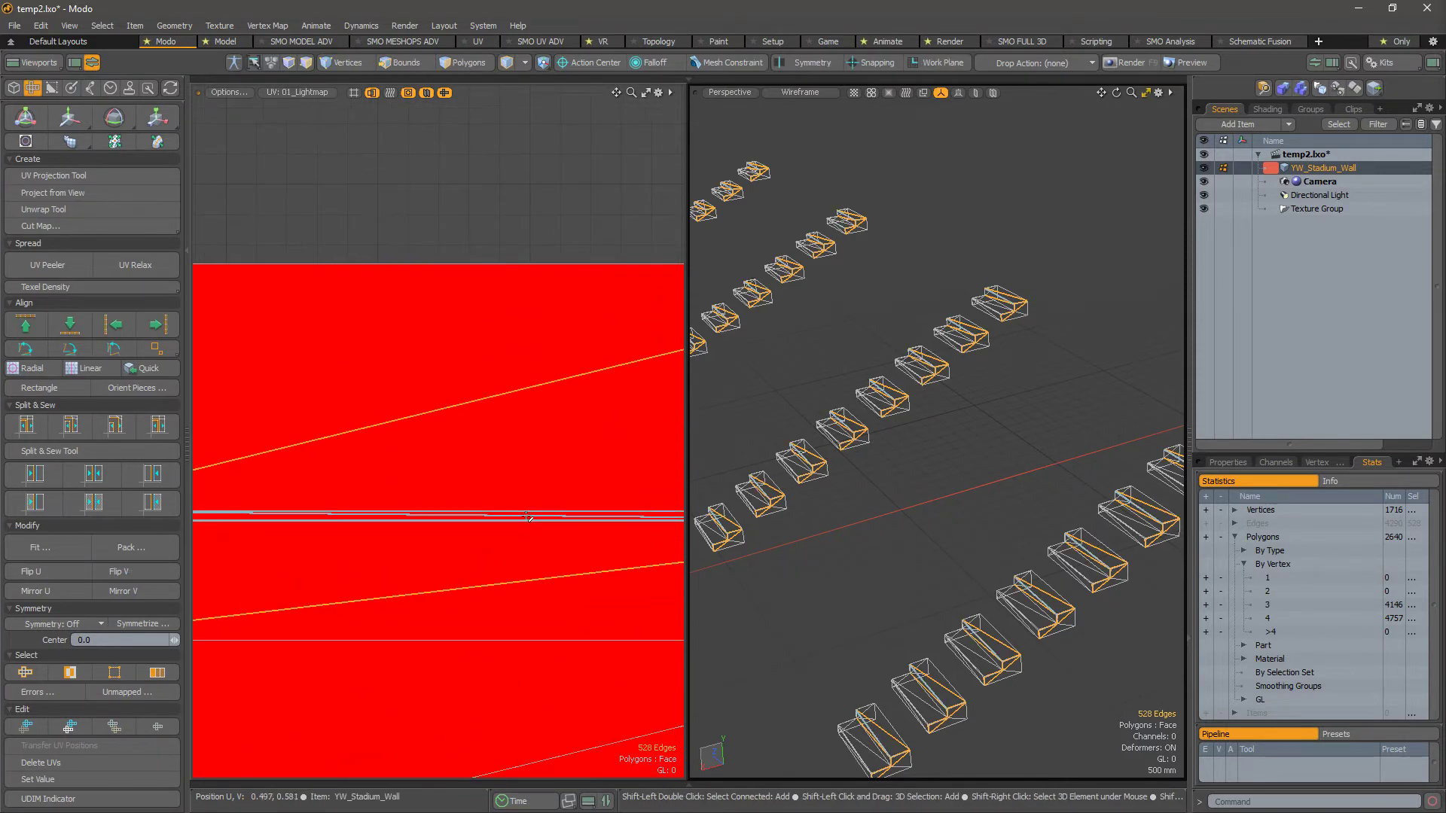
Step: Add the diagonals of the island's two lower wide panels and the thin strip between them to the selection
scroll(583, 602, "down", 6)
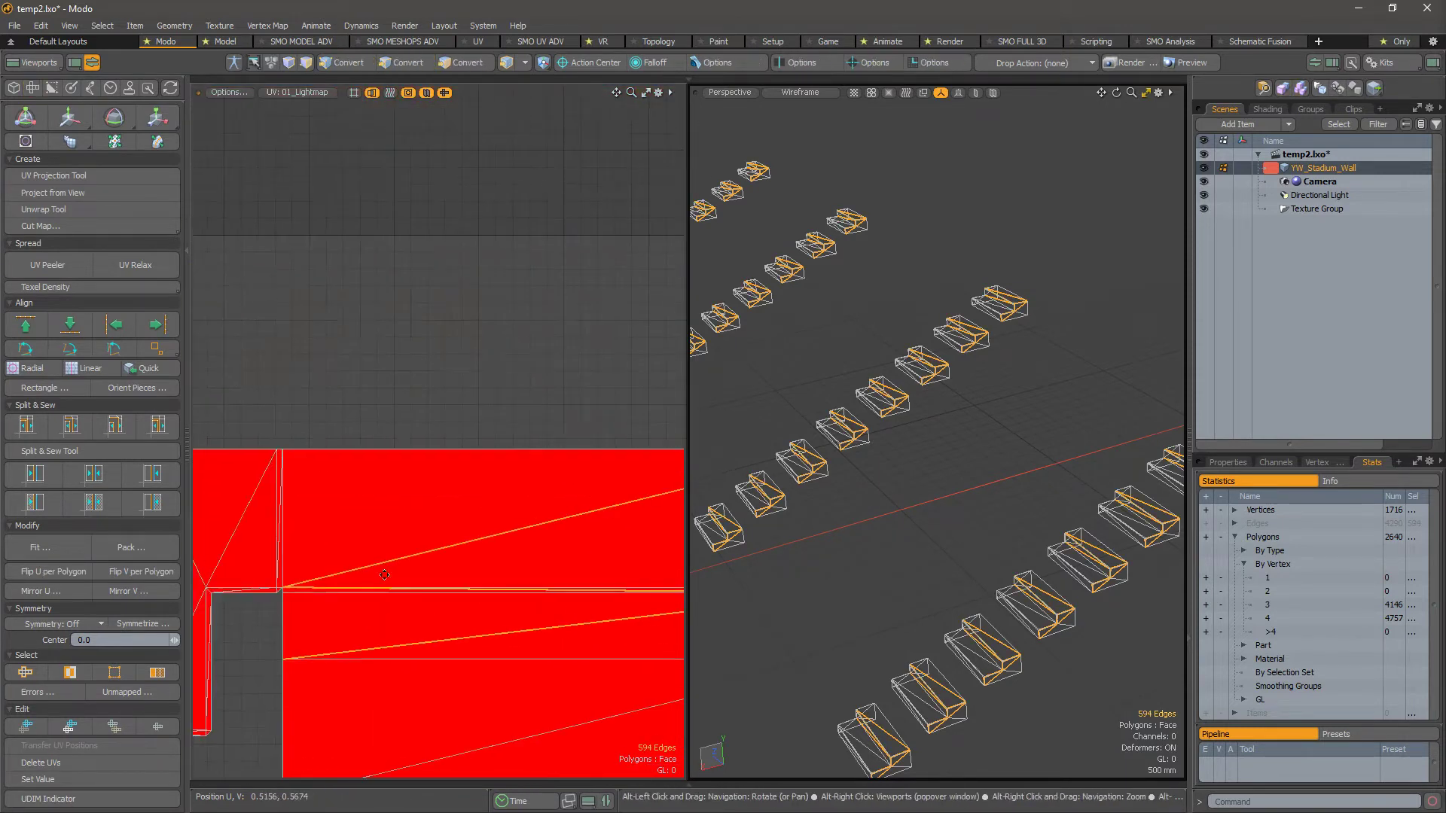
left_click_drag(569, 721, 467, 479, "alt")
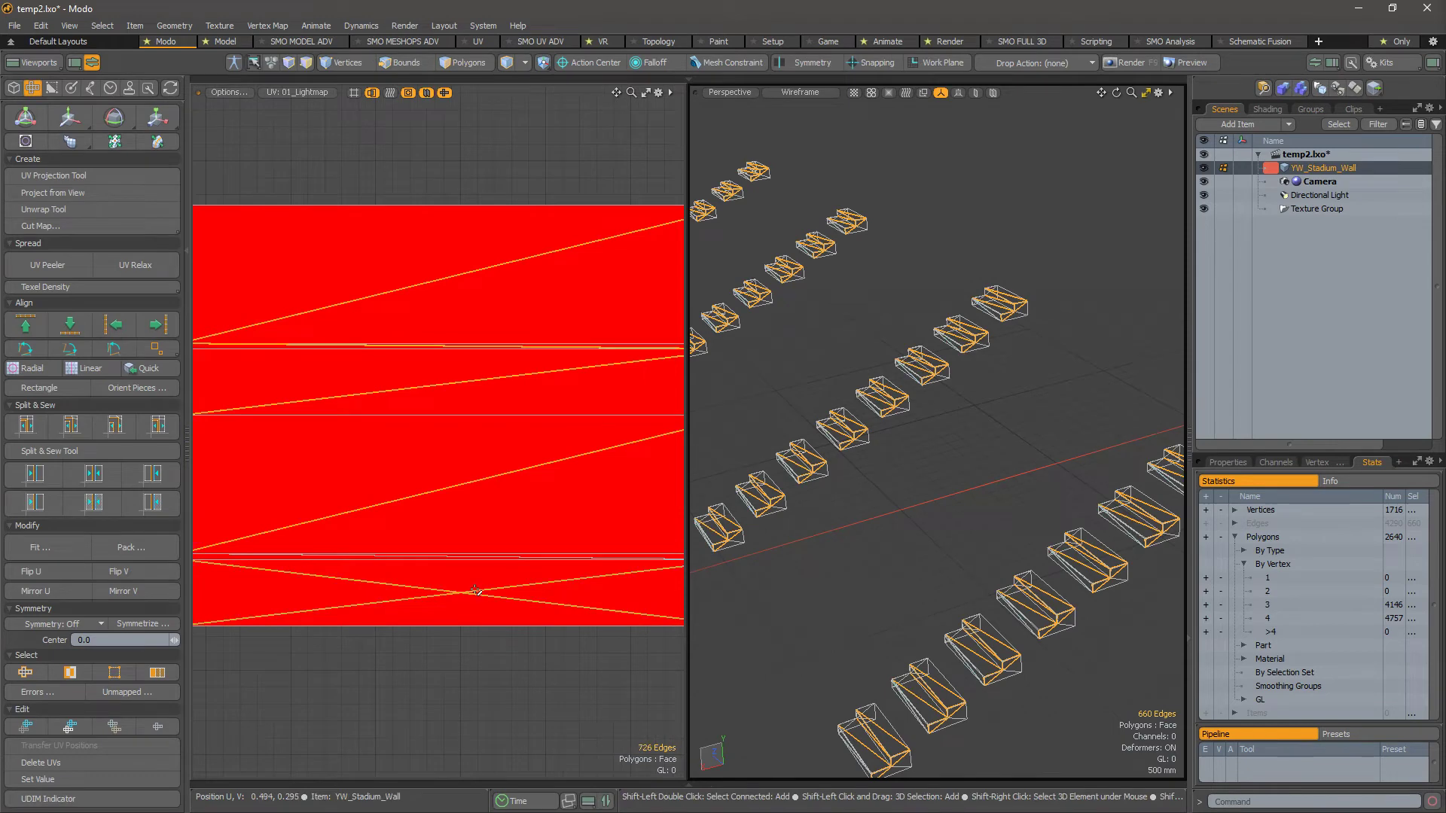
scroll(475, 591, "up", 5)
scroll(631, 534, "down", 8)
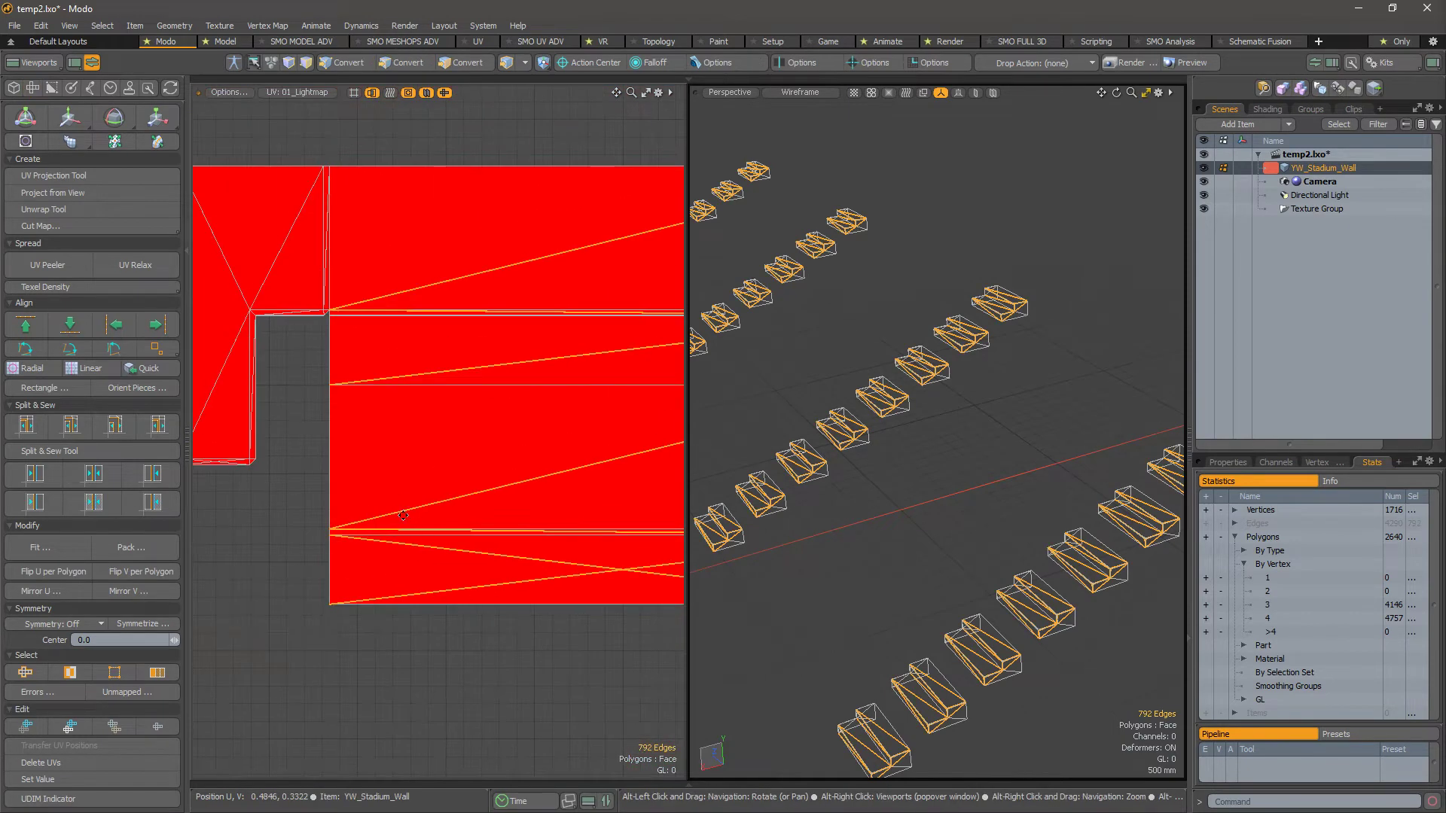
Step: Add the diagonals of the left end's upper panel and its thin vertical and horizontal strips to the selection
left_click_drag(376, 309, 617, 512, "alt")
scroll(616, 509, "up", 6)
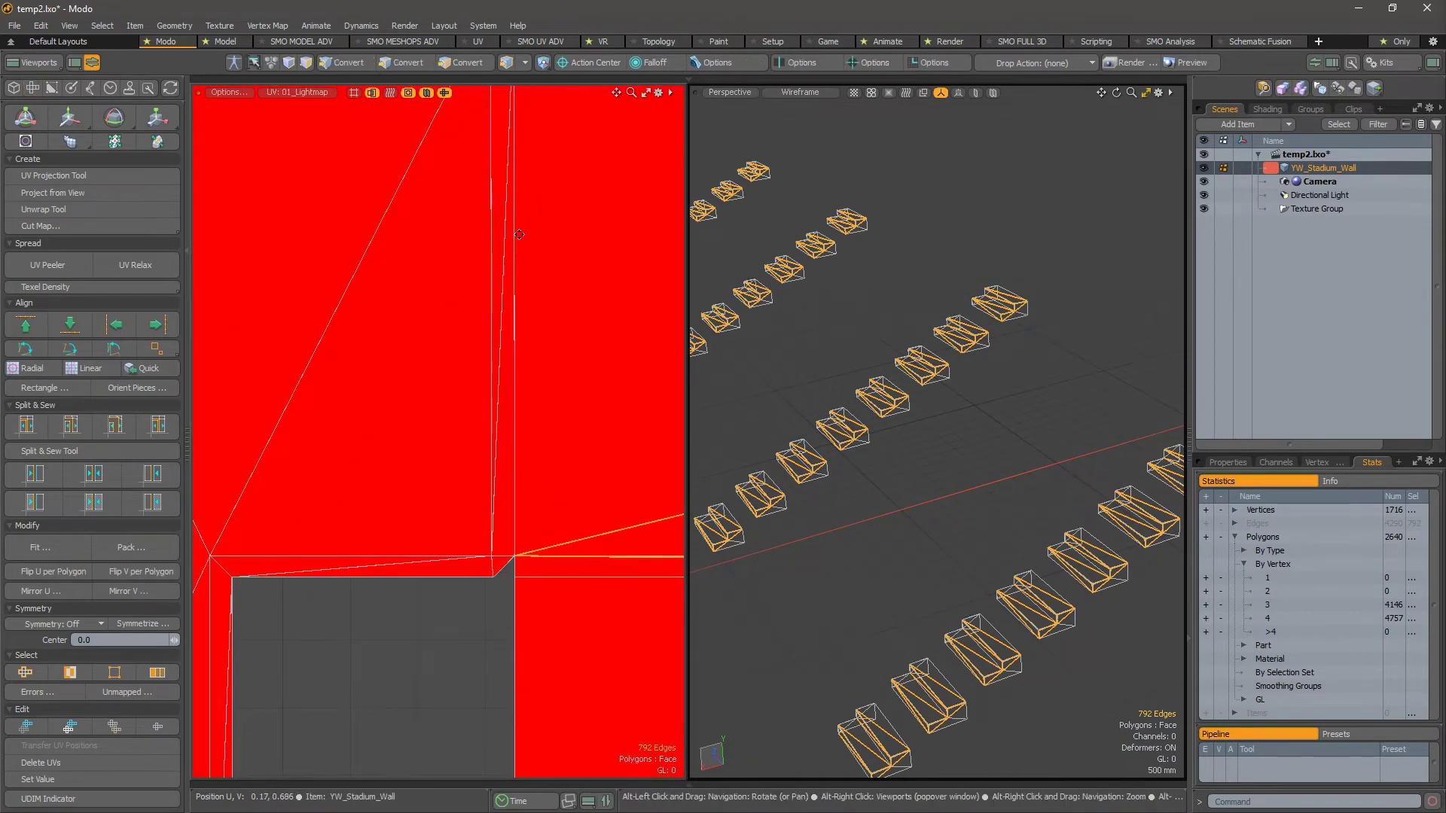
left_click_drag(519, 234, 503, 312, "alt")
scroll(494, 302, "up", 2)
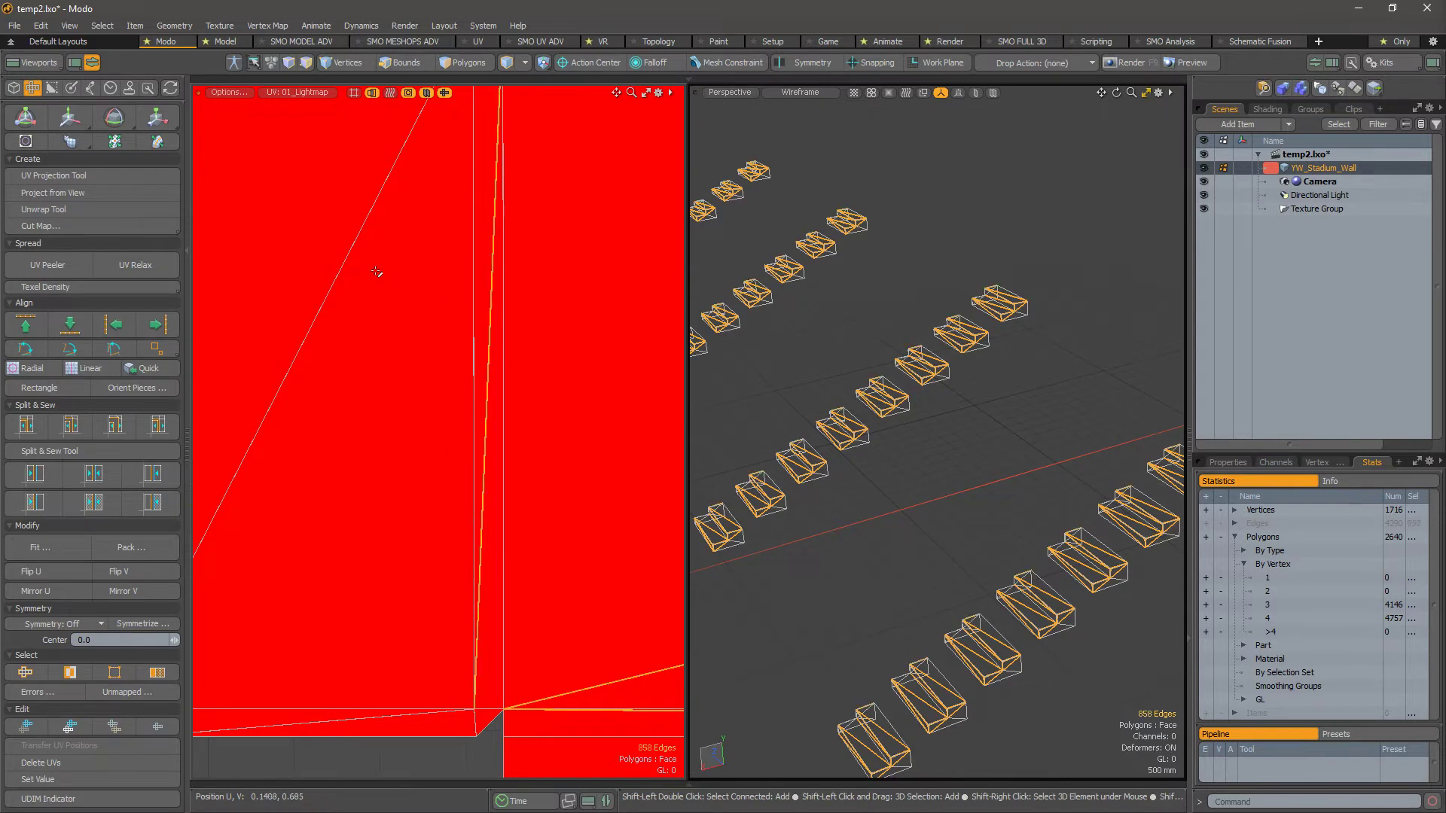
scroll(418, 454, "down", 7)
left_click_drag(374, 621, 494, 552, "alt")
scroll(494, 552, "up", 5)
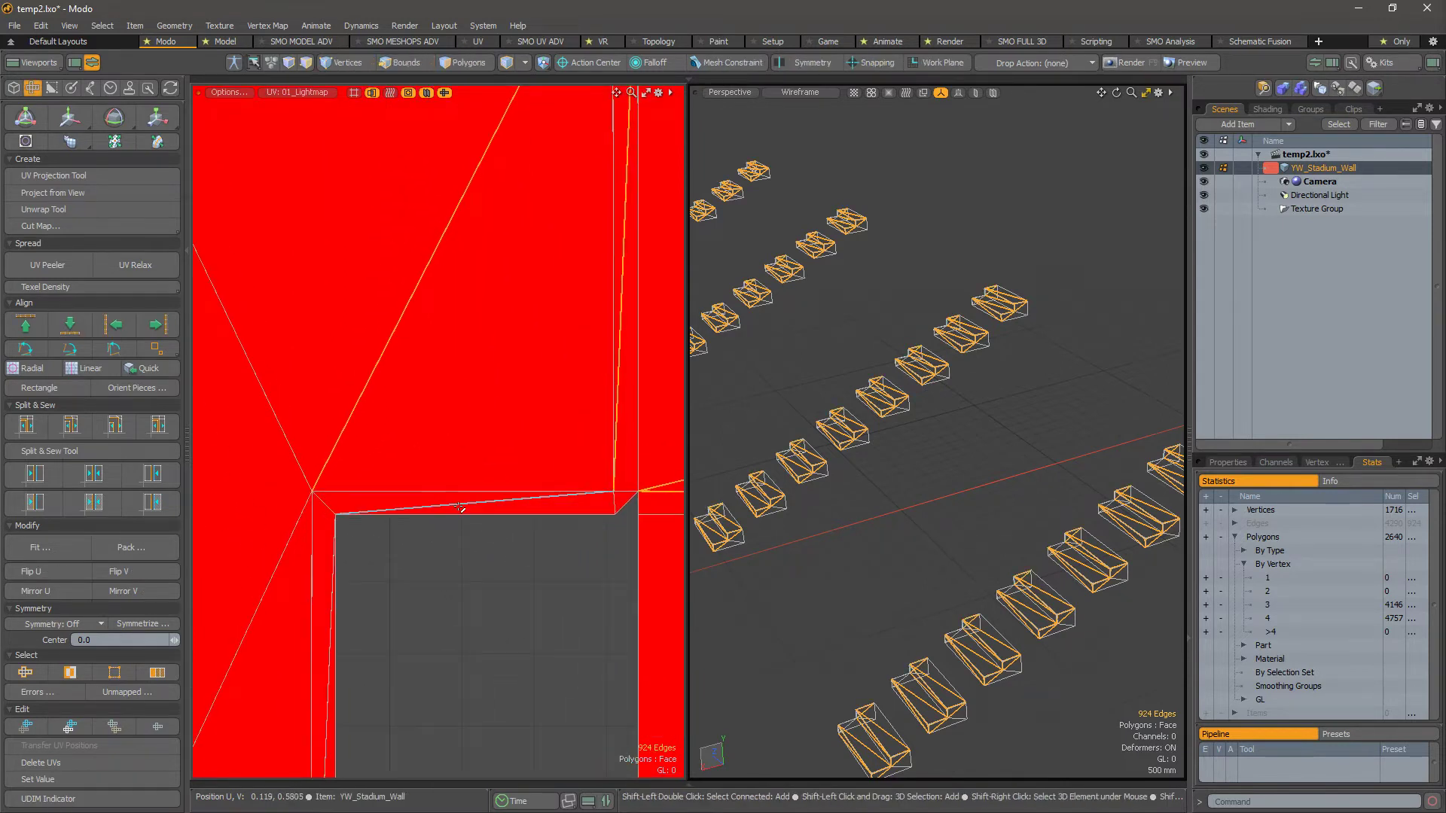
Step: Add the left leg's long diagonal and the diagonals in its inner and bottom strips to the edge selection
left_click_drag(393, 675, 490, 504, "alt")
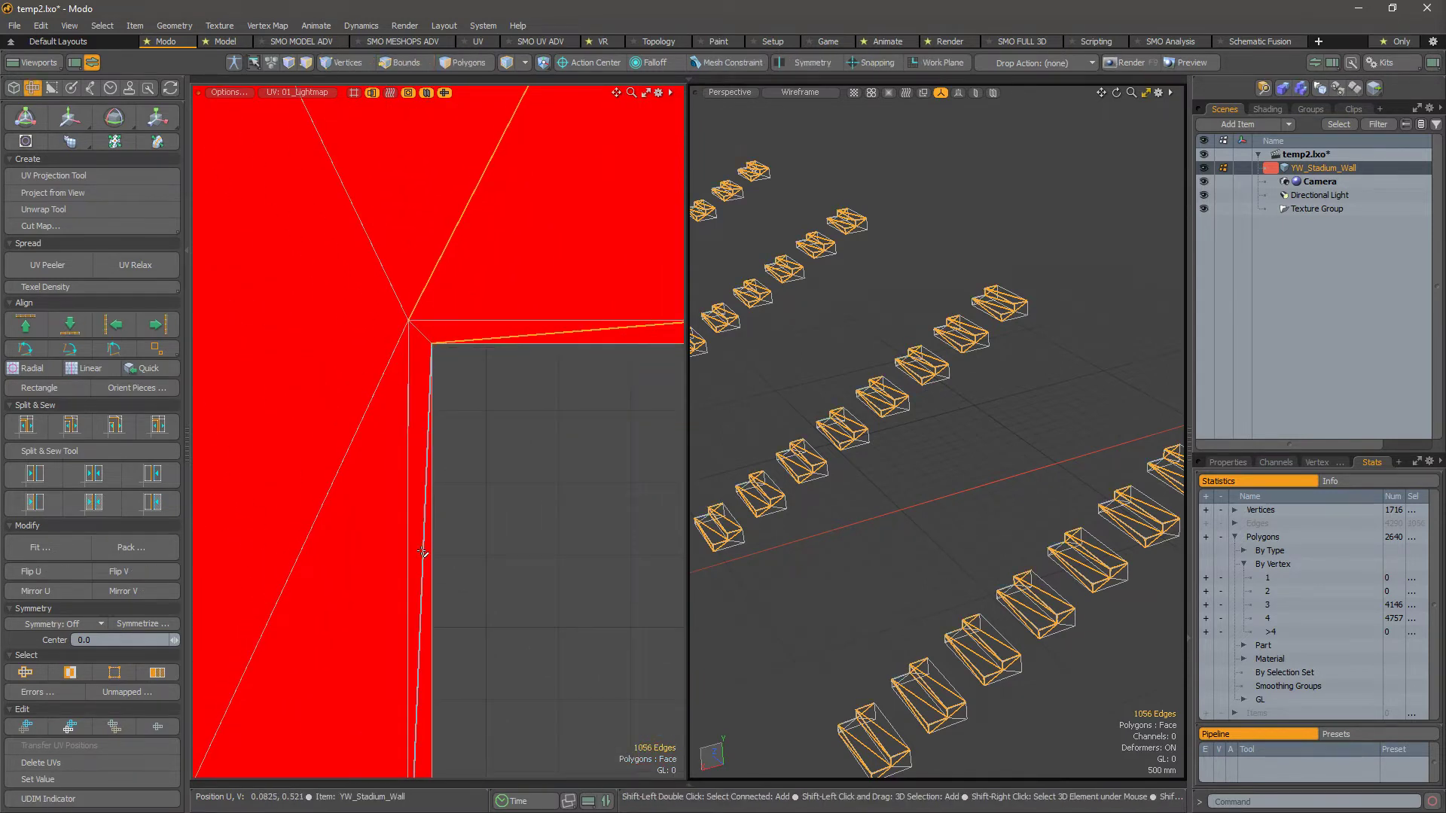
scroll(549, 558, "down", 5)
left_click_drag(520, 745, 506, 570, "alt+shift")
scroll(492, 565, "up", 5)
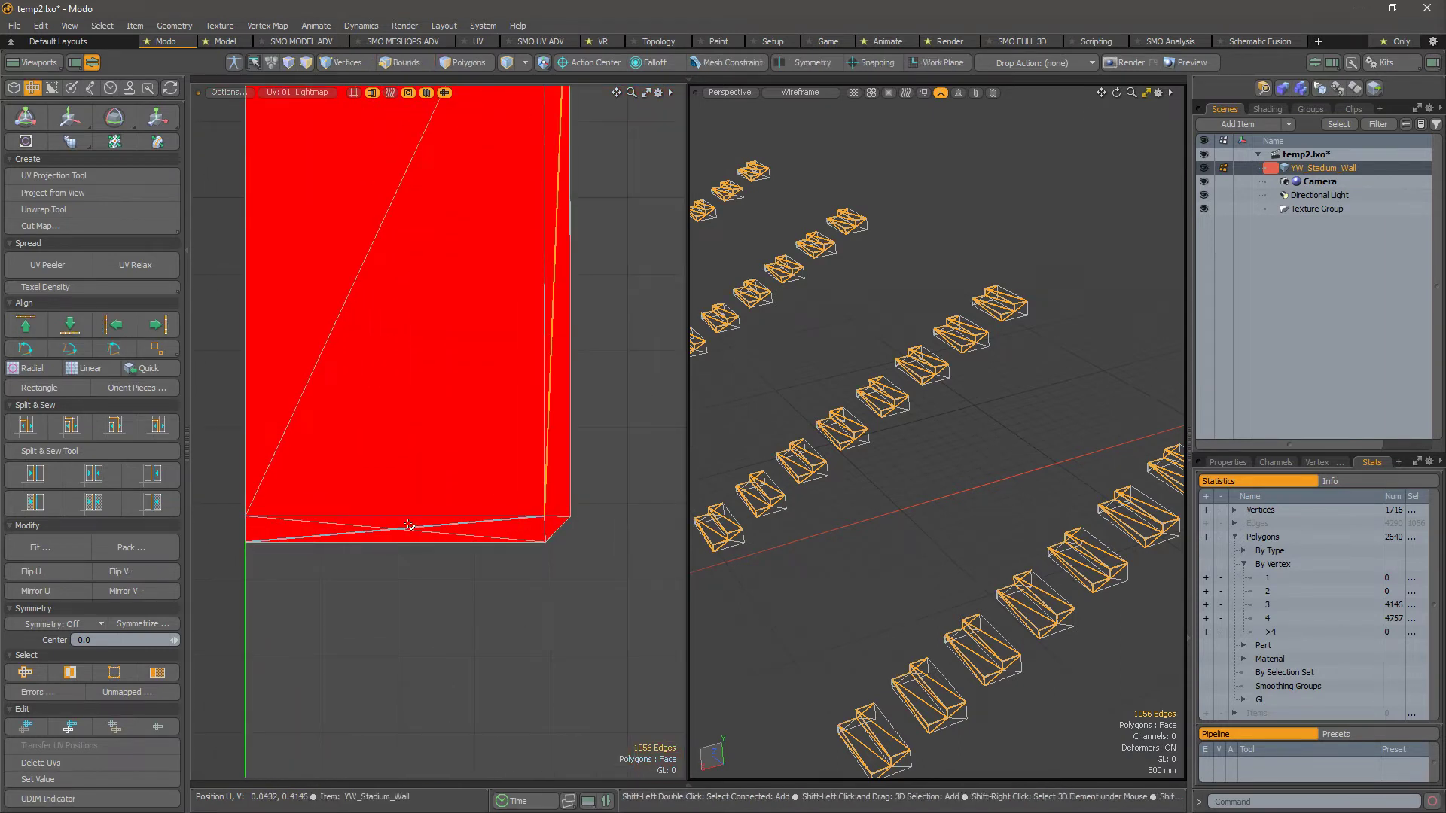
left_click(337, 312, "shift")
Step: Examine the whole stacked UV island from end to end for diagonal edges missing from the selection
scroll(522, 404, "down", 6)
left_click_drag(522, 404, 248, 520, "alt")
scroll(506, 488, "down", 1)
left_click_drag(611, 542, 332, 570, "alt")
left_click_drag(482, 544, 791, 565, "alt")
left_click_drag(343, 428, 397, 442, "alt")
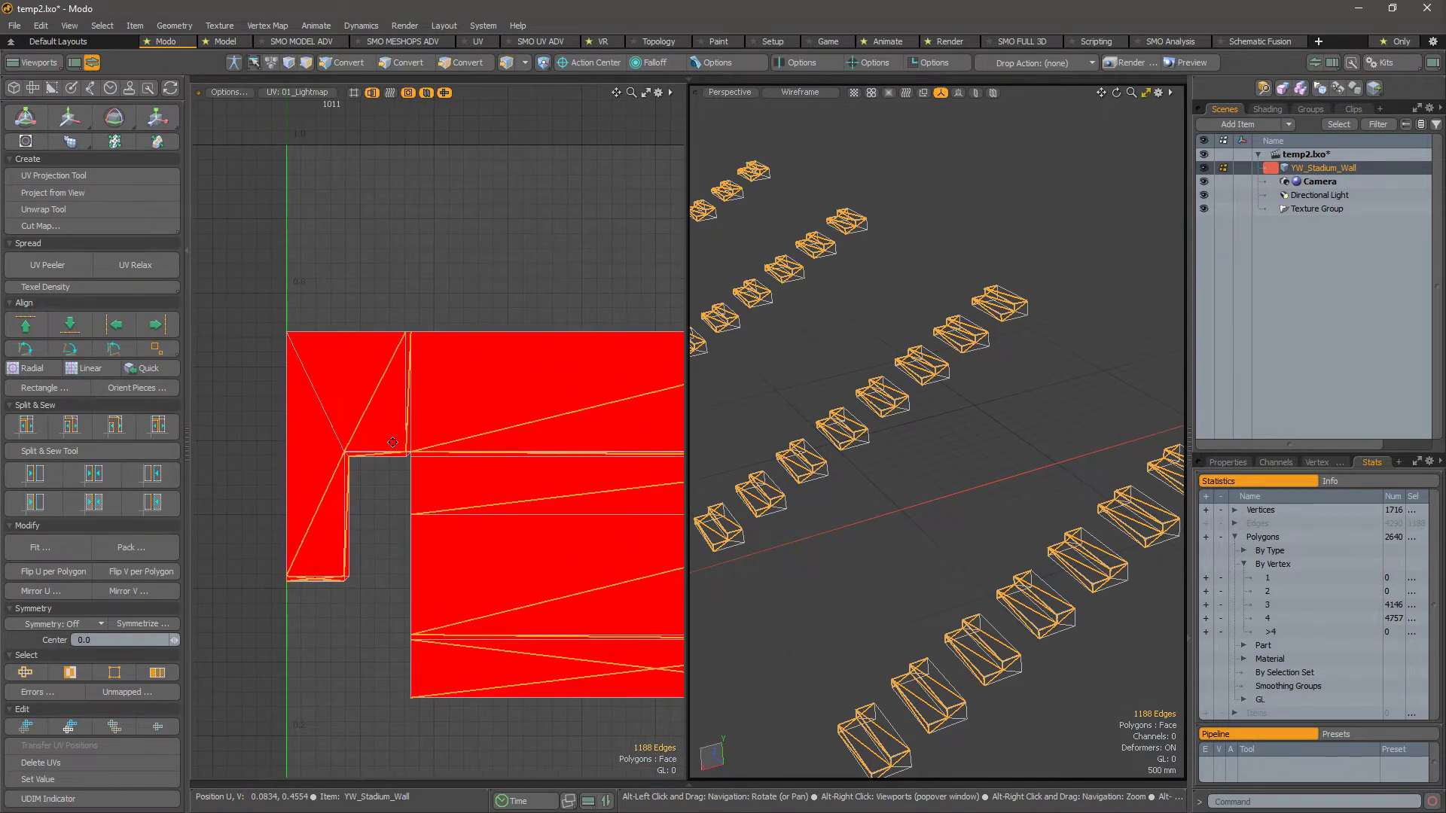
right_click_drag(397, 442, 477, 441, "alt")
left_click_drag(476, 442, 544, 441, "alt")
right_click_drag(544, 441, 507, 480, "alt")
left_click_drag(563, 514, 339, 434, "alt")
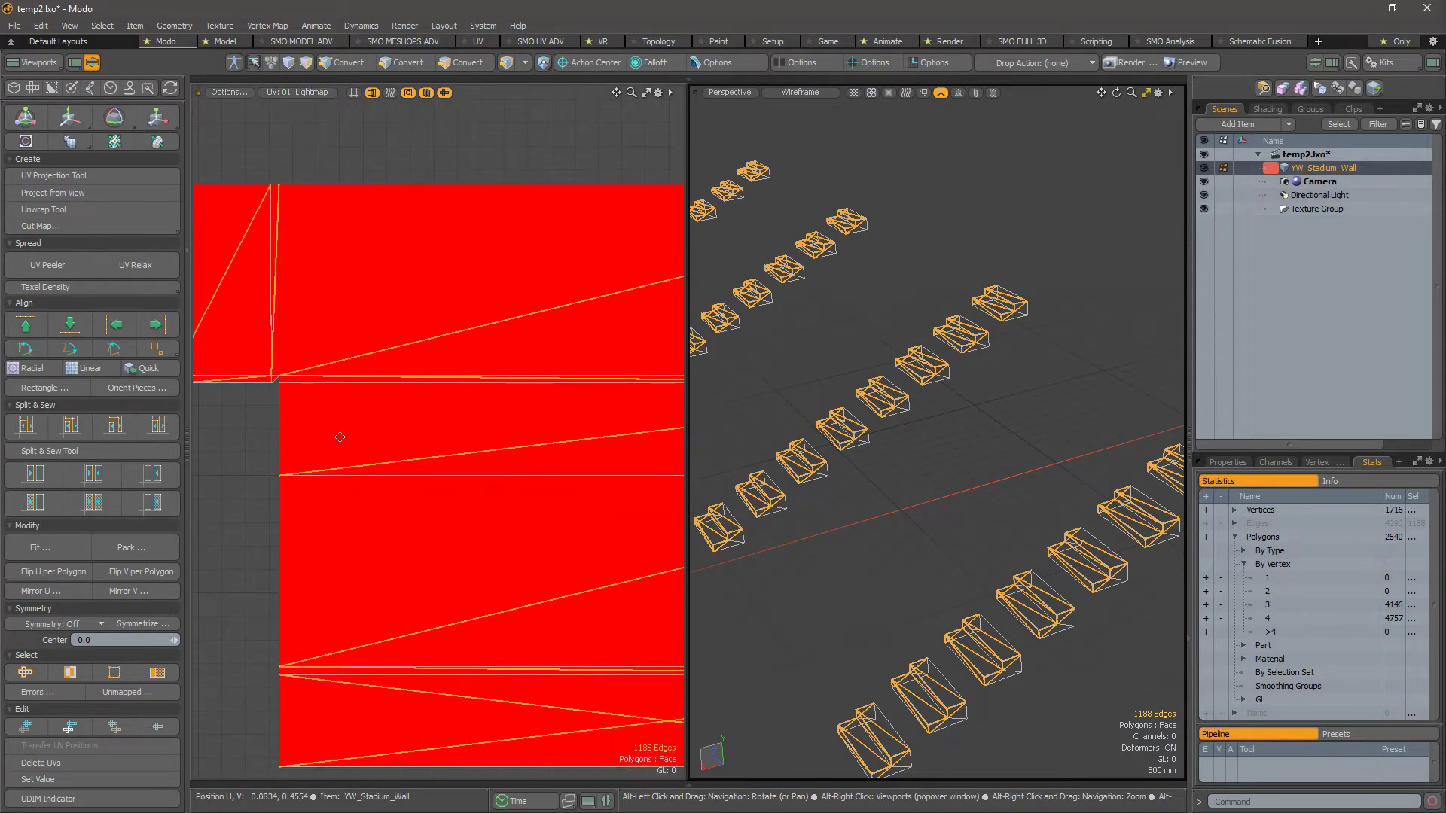
right_click_drag(482, 459, 407, 494, "alt")
left_click_drag(536, 515, 374, 526, "alt")
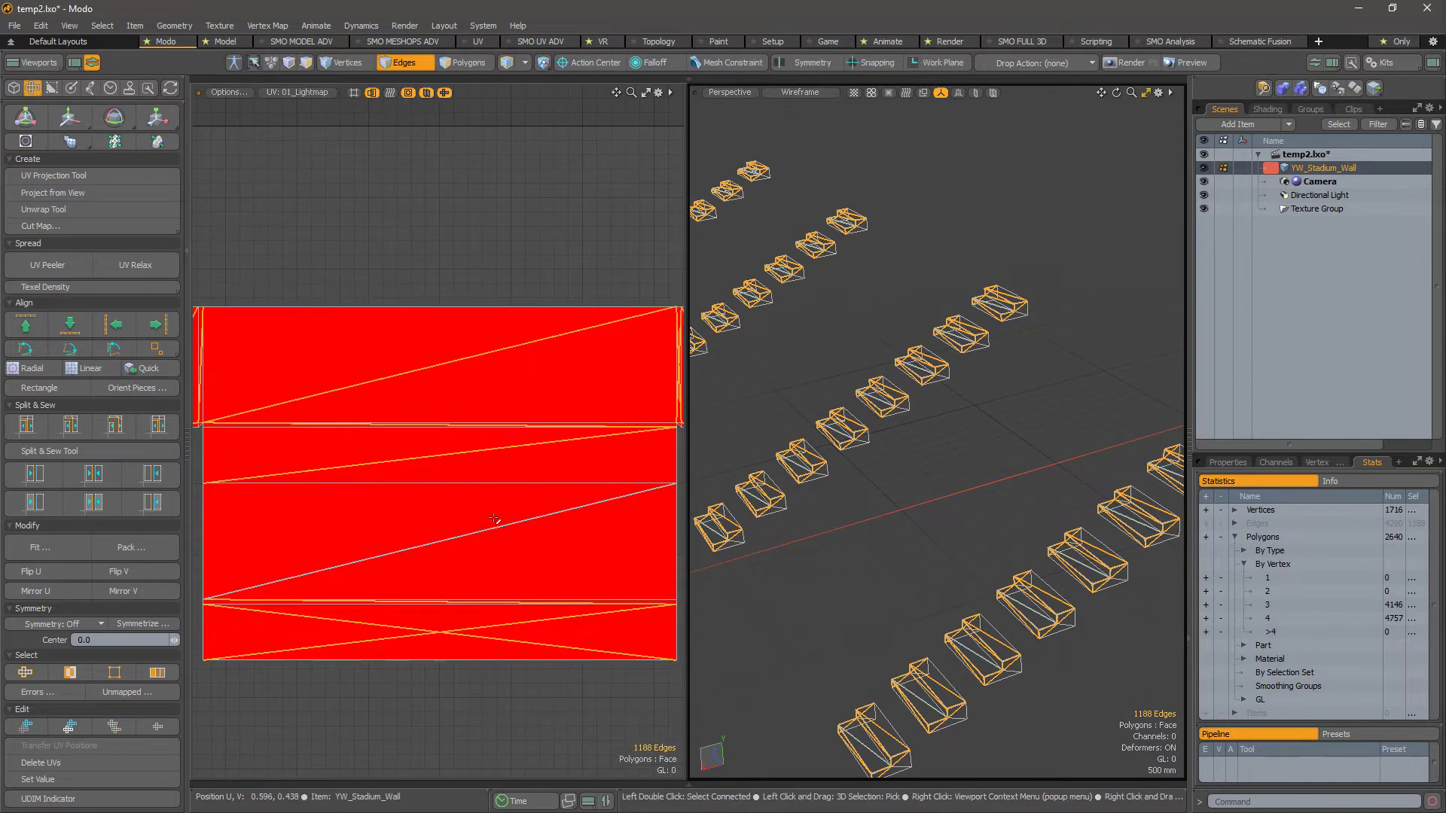
Step: Check the selected diagonals on the stair blocks up close in 3D and delete these edges
left_click_drag(861, 647, 673, 613, "alt")
right_click_drag(673, 612, 877, 595, "alt")
left_click_drag(877, 594, 885, 625, "alt")
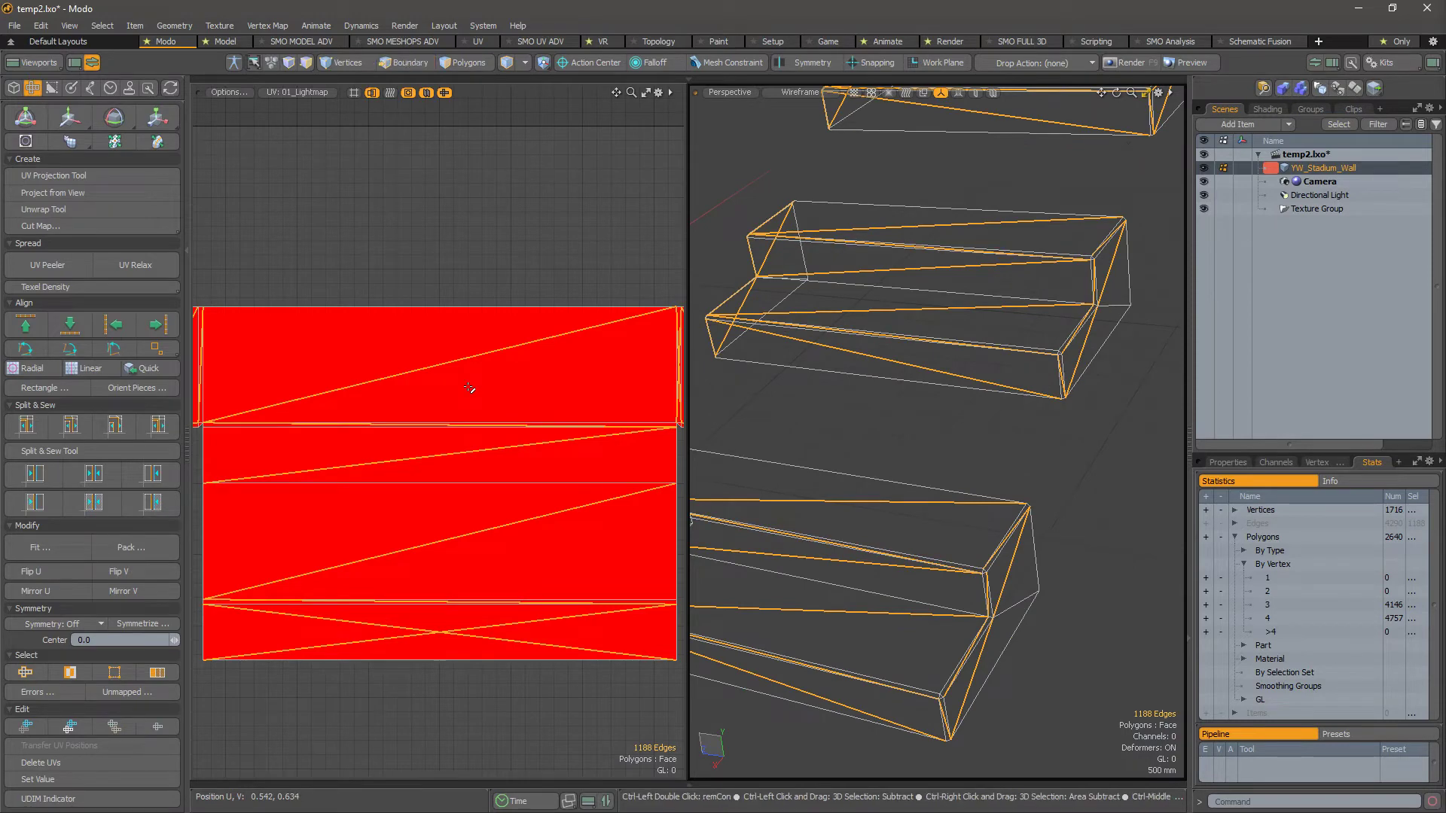
key("Delete")
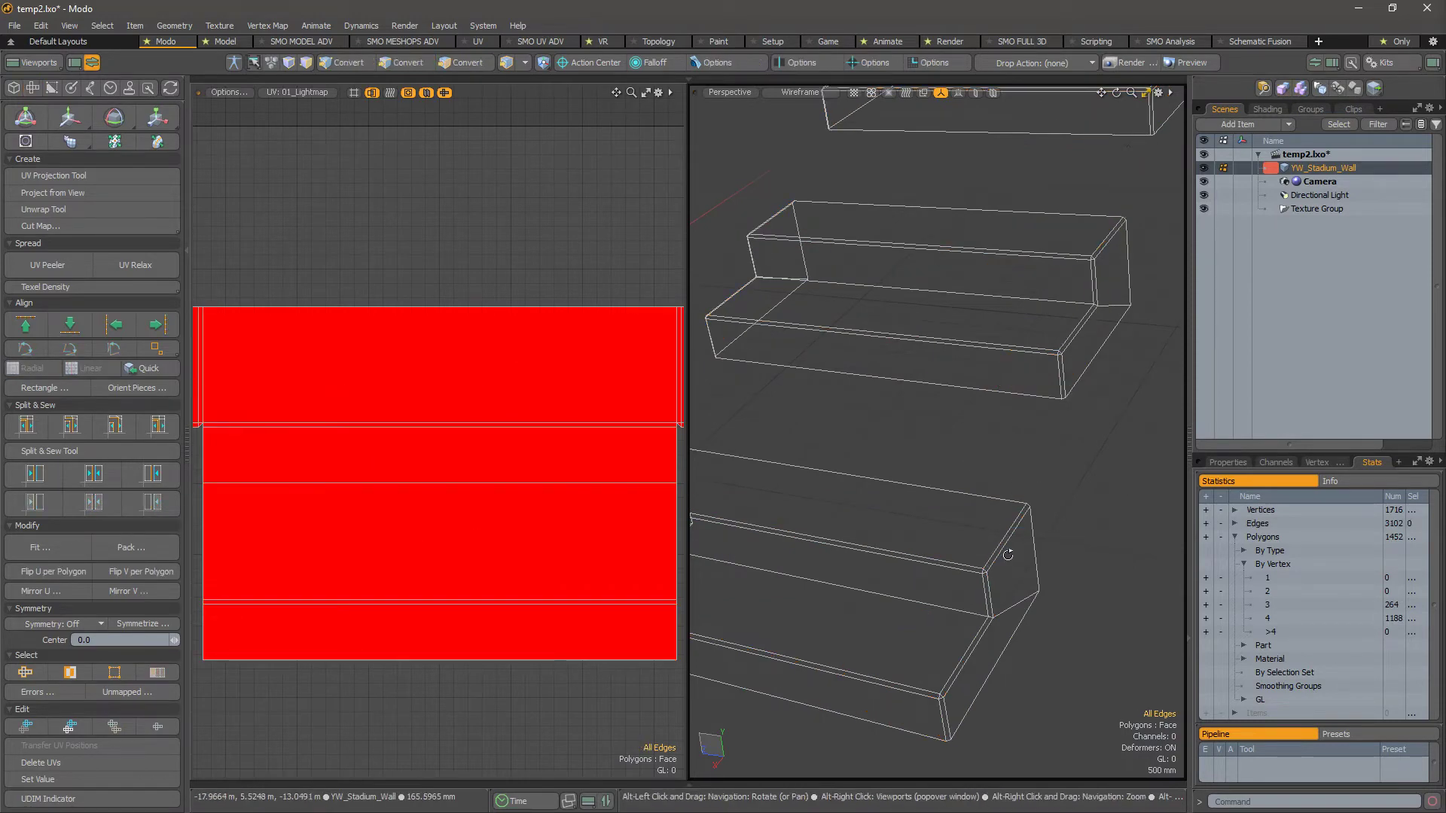
Step: View several cleaned stair blocks in 3D and switch the display from wireframe to Texture shading
scroll(1008, 555, "down", 3)
left_click_drag(929, 551, 1091, 416, "alt")
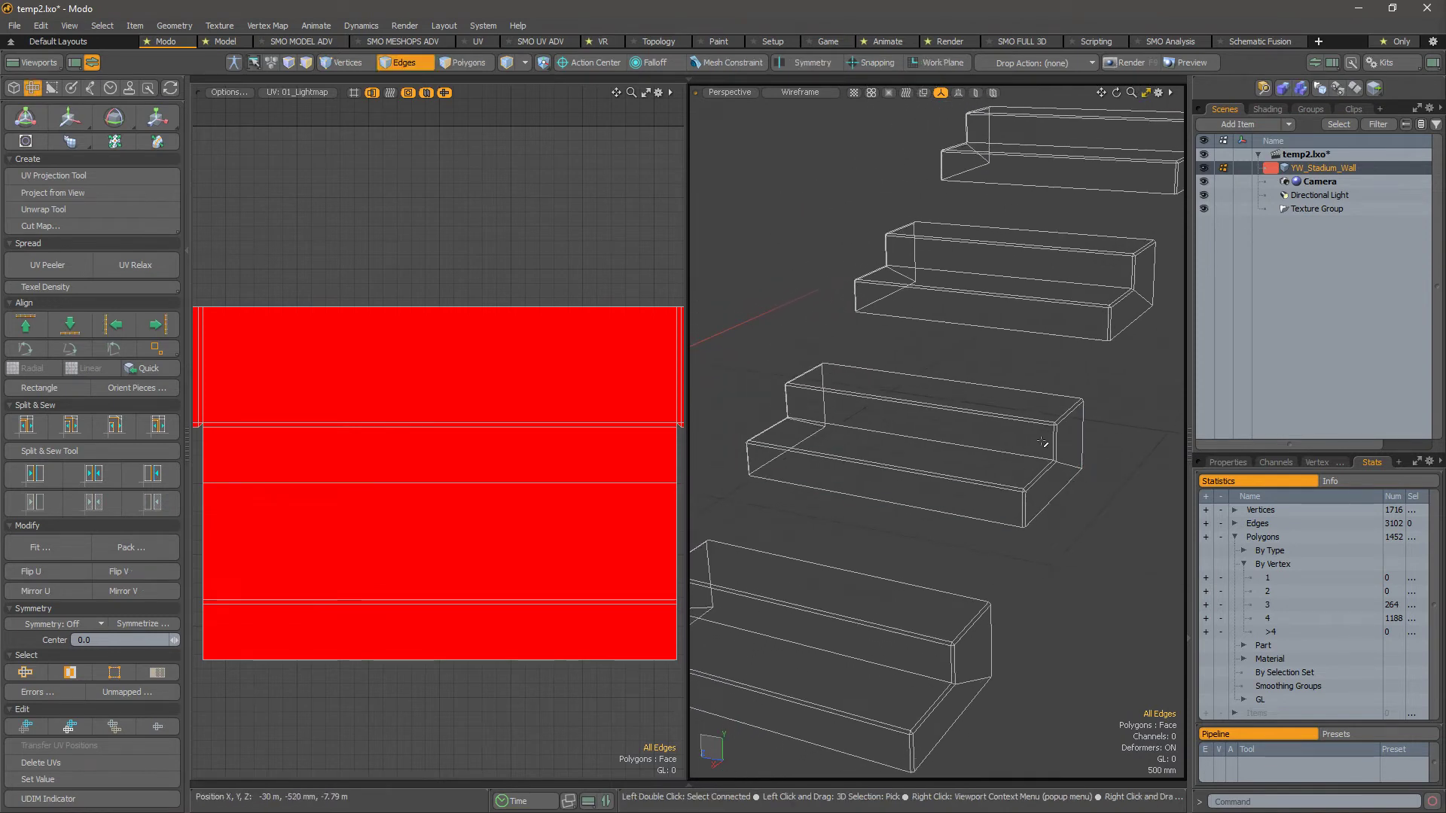
key("KP_8")
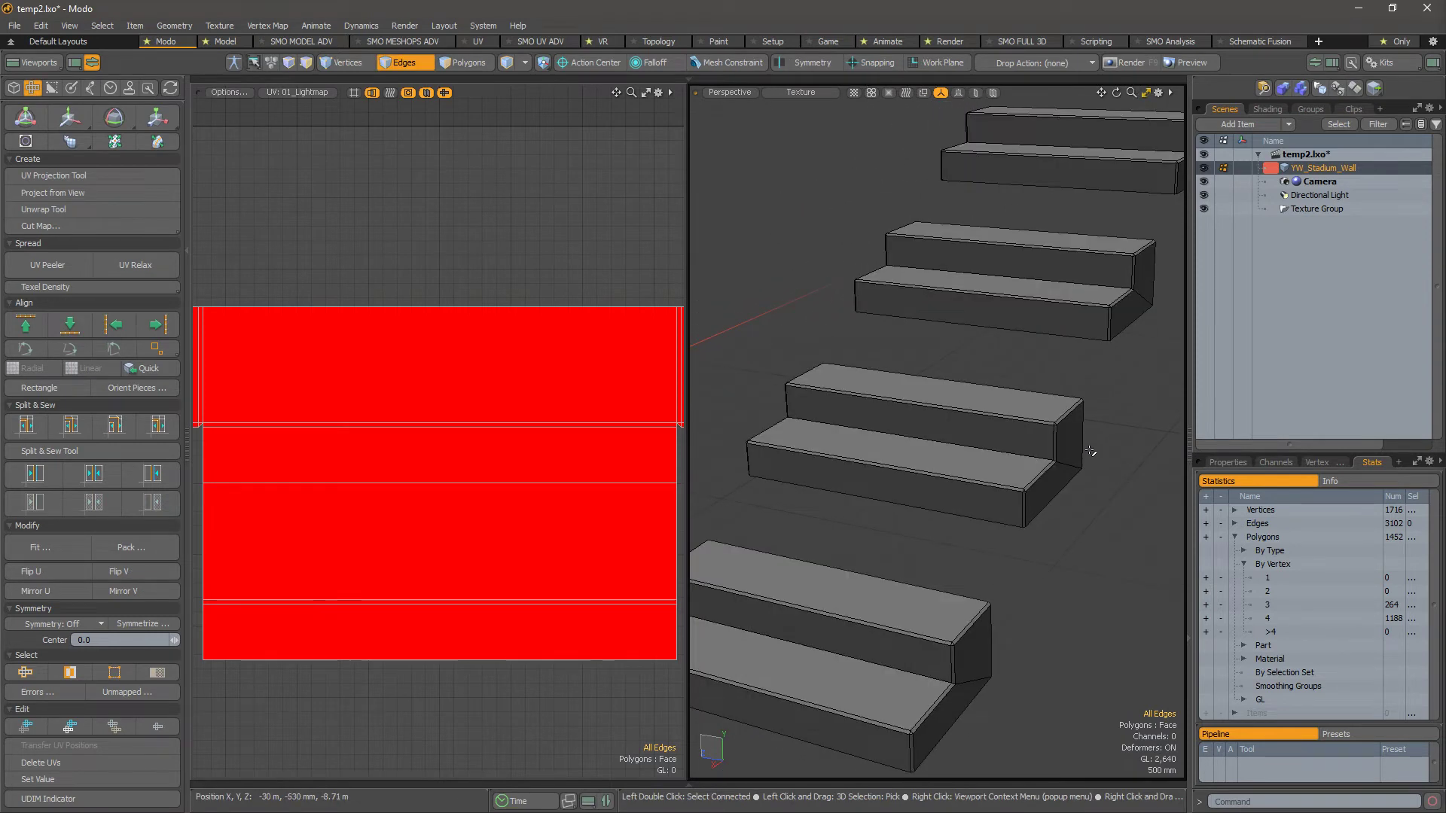
Step: Examine the cleaned stair blocks up close in 3D, sampling the tread and front faces of one block in polygon selection mode
mouse_move(1091, 456)
left_mouse_down("alt")
mouse_move(804, 423)
mouse_move(808, 399)
mouse_move(865, 452)
mouse_move(851, 408)
mouse_move(937, 407)
mouse_move(904, 497)
mouse_move(813, 478)
left_mouse_up("alt")
scroll(851, 408, "up", 3)
scroll(936, 430, "down", 2)
left_click_drag(814, 478, 641, 465, "alt+shift")
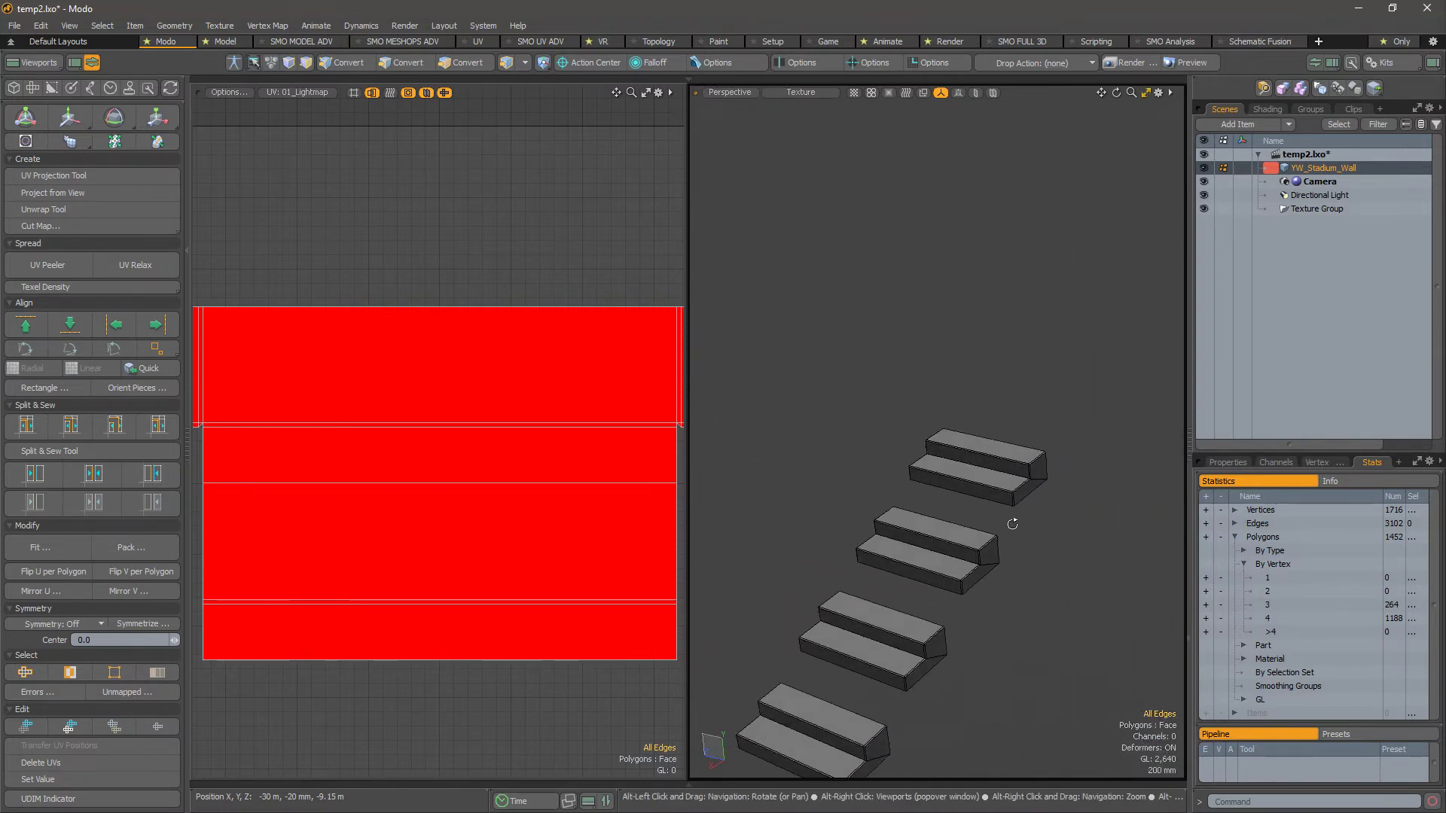
scroll(1010, 523, "up", 5)
left_click_drag(887, 519, 1086, 577, "alt")
key("3")
left_click_drag(942, 585, 891, 364, "alt")
left_click_drag(881, 491, 867, 640, "alt")
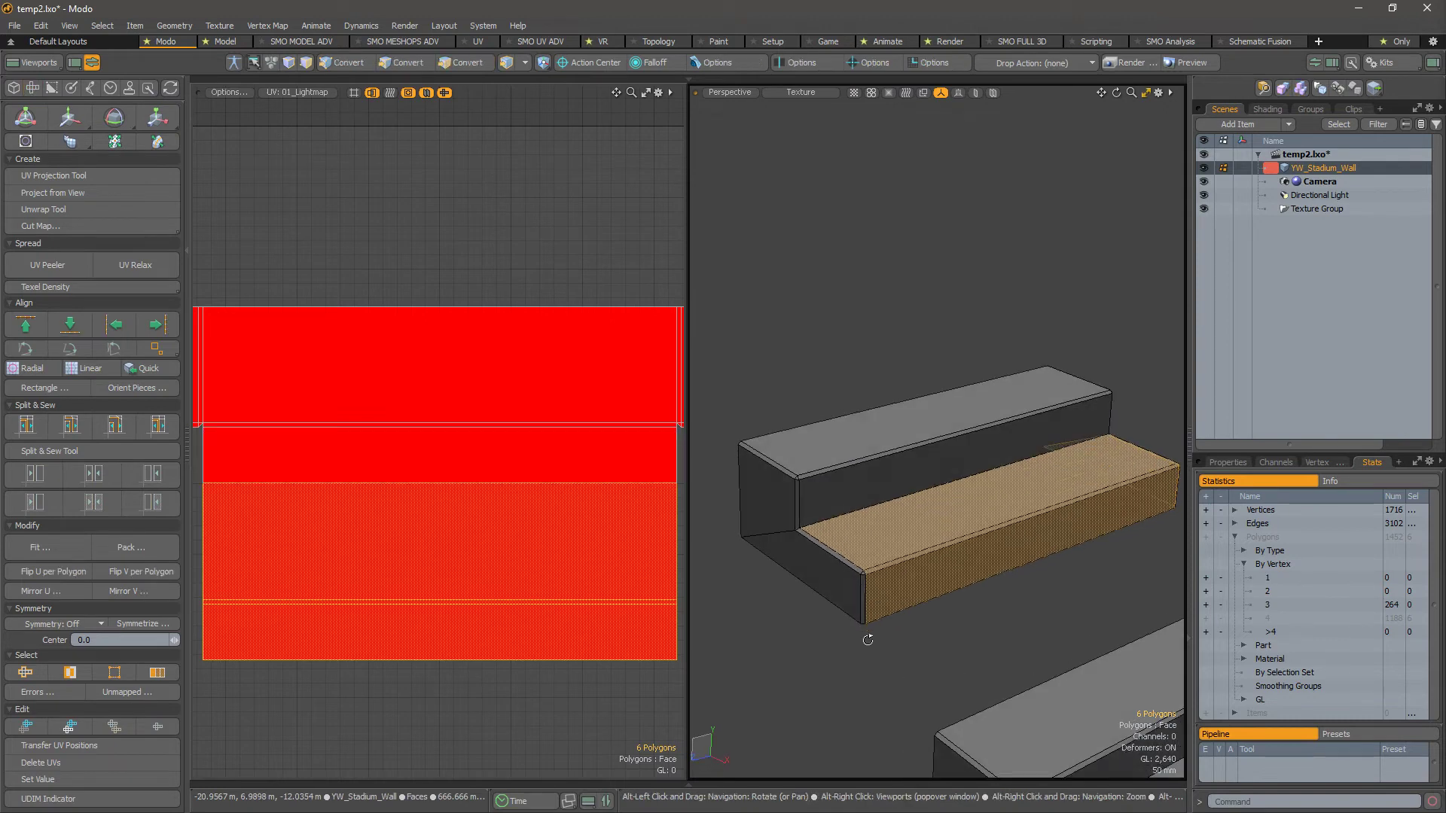
scroll(866, 527, "up", 4)
left_click_drag(821, 499, 917, 497, "alt+shift")
left_click_drag(896, 401, 886, 436)
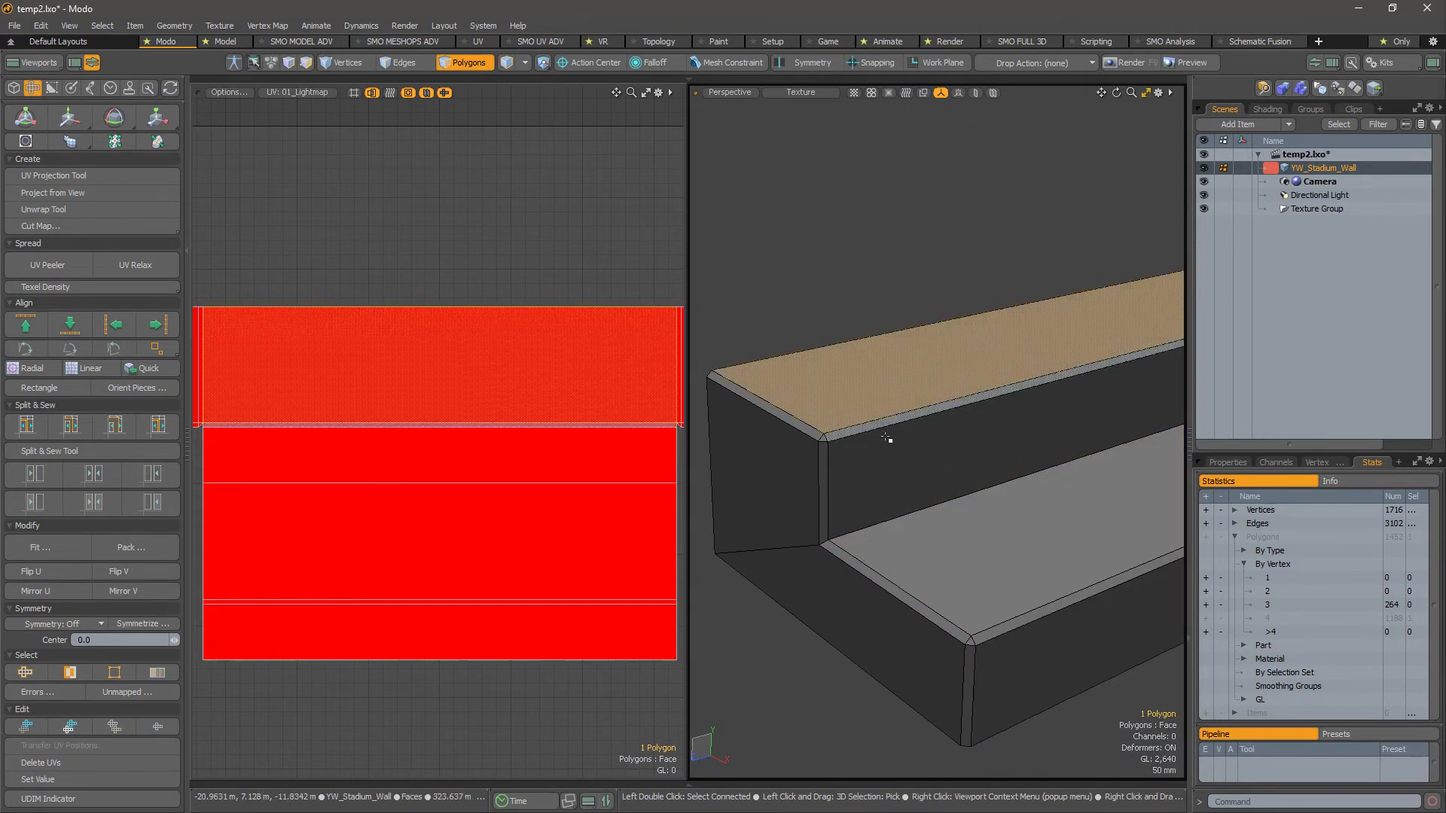
left_click(886, 437, "ctrl")
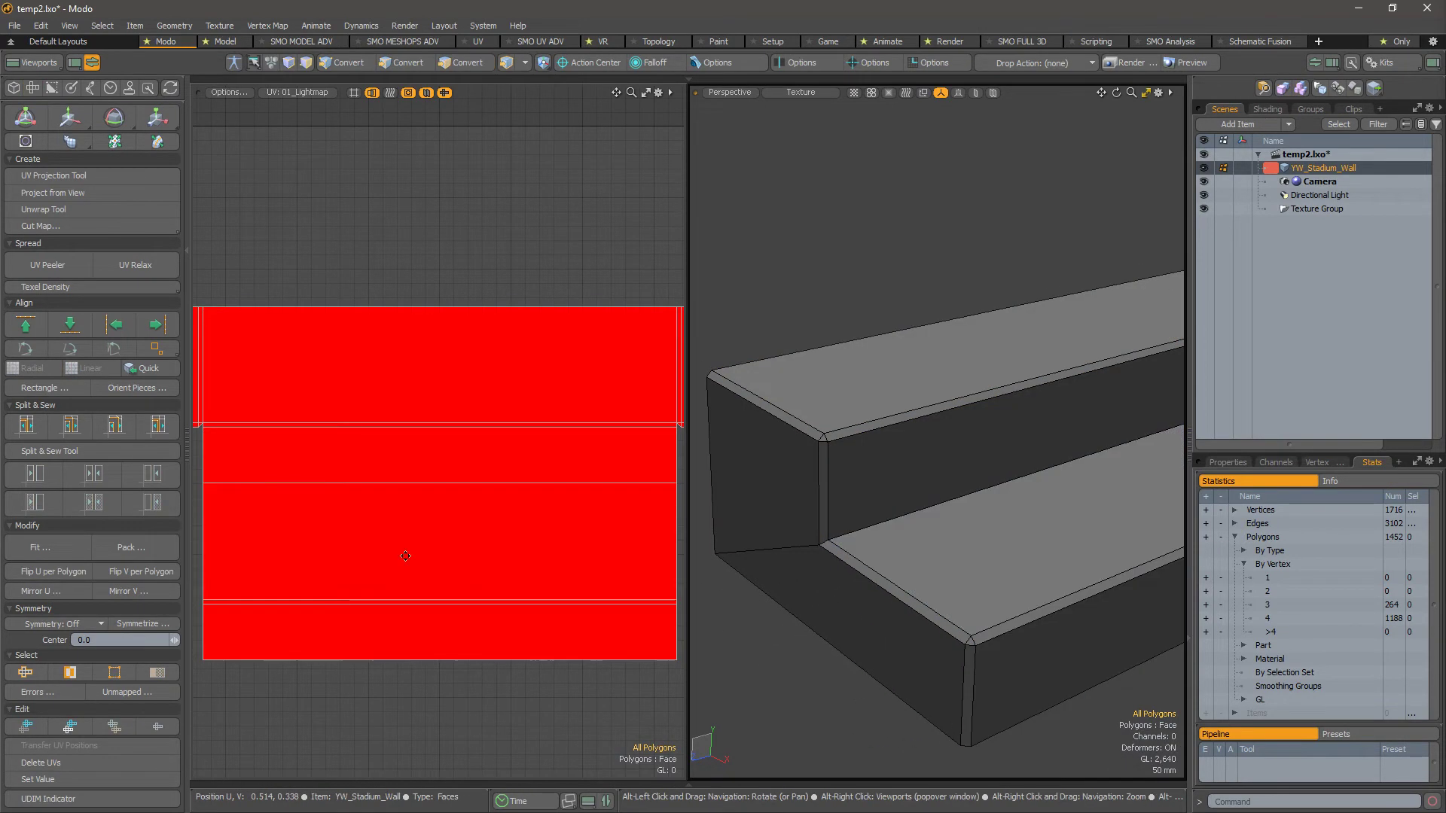
Step: Move the whole stacked stair UV island out of the 0-1 tile and unhide the rest of the stadium mesh
scroll(406, 556, "down", 7)
left_click_drag(386, 524, 334, 503, "alt")
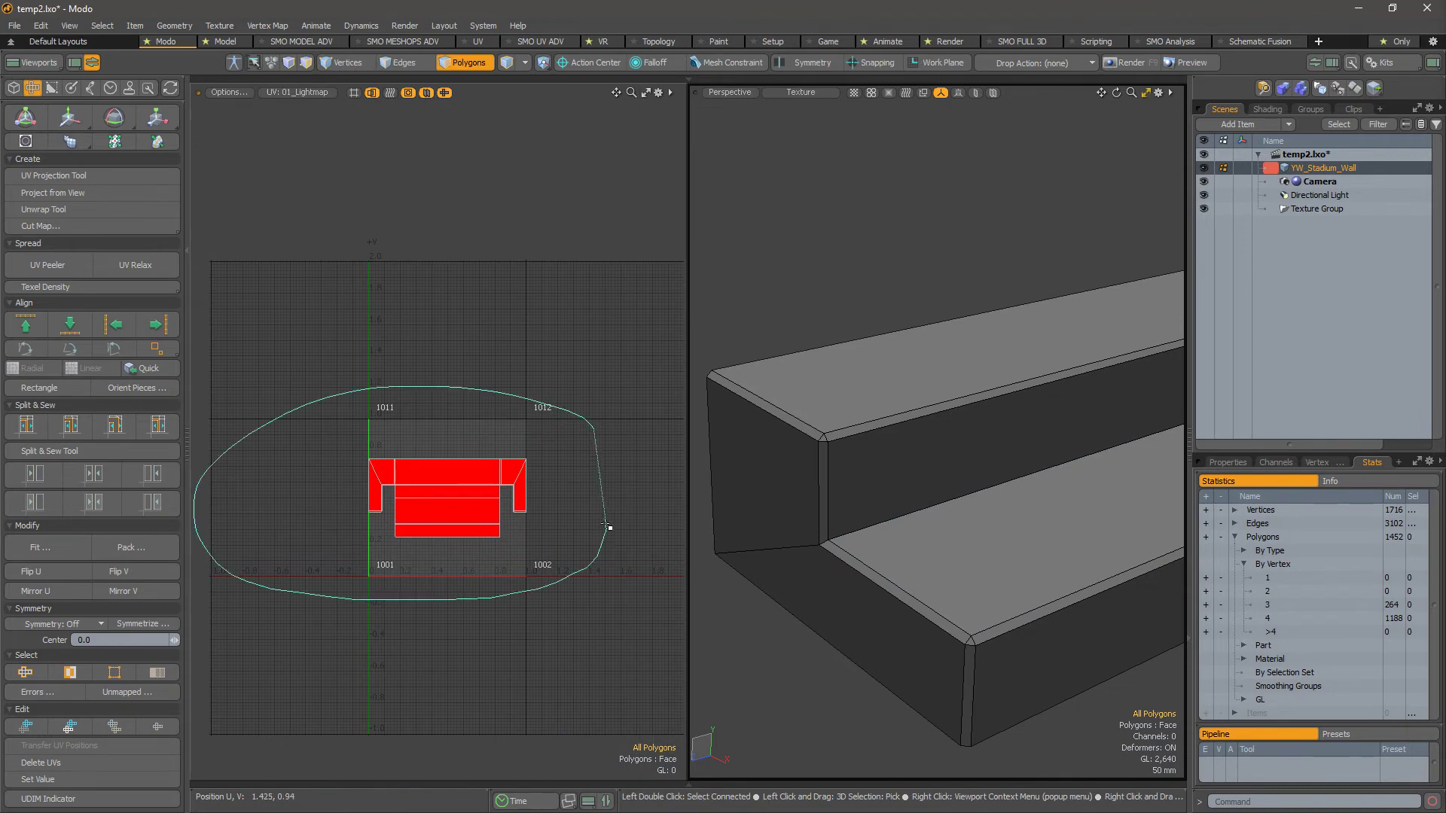
right_click_drag(608, 527, 604, 505)
key("w")
left_click_drag(473, 386, 689, 296)
key("space")
key("u")
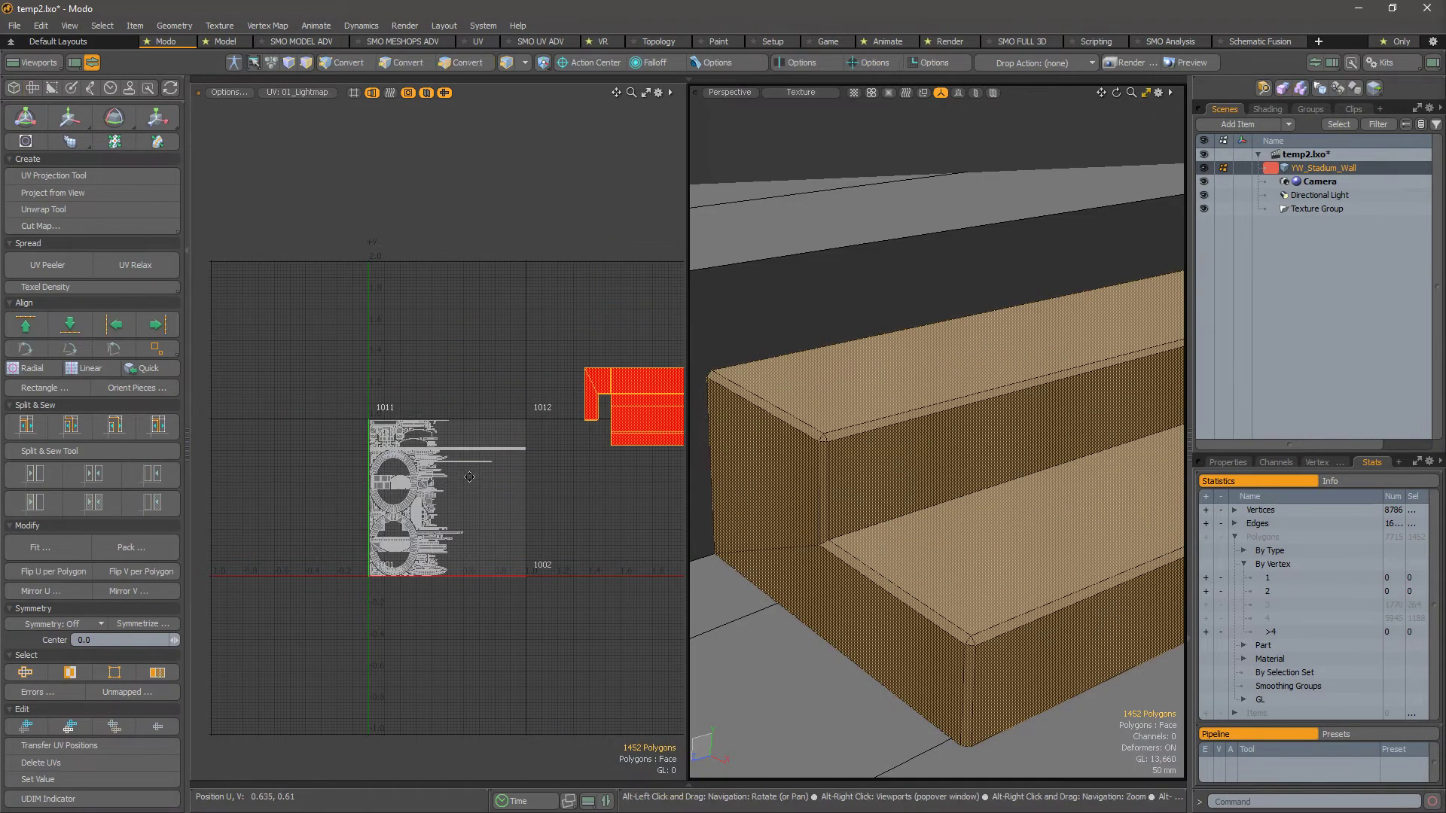
Step: Clear the selection and pack all lightmap UVs into the Normalized region with Pack, Stretch and Set Gaps by Pixel enabled
scroll(578, 461, "up", 2)
left_click_drag(579, 461, 485, 517, "alt")
scroll(485, 517, "down", 1)
left_click(430, 431)
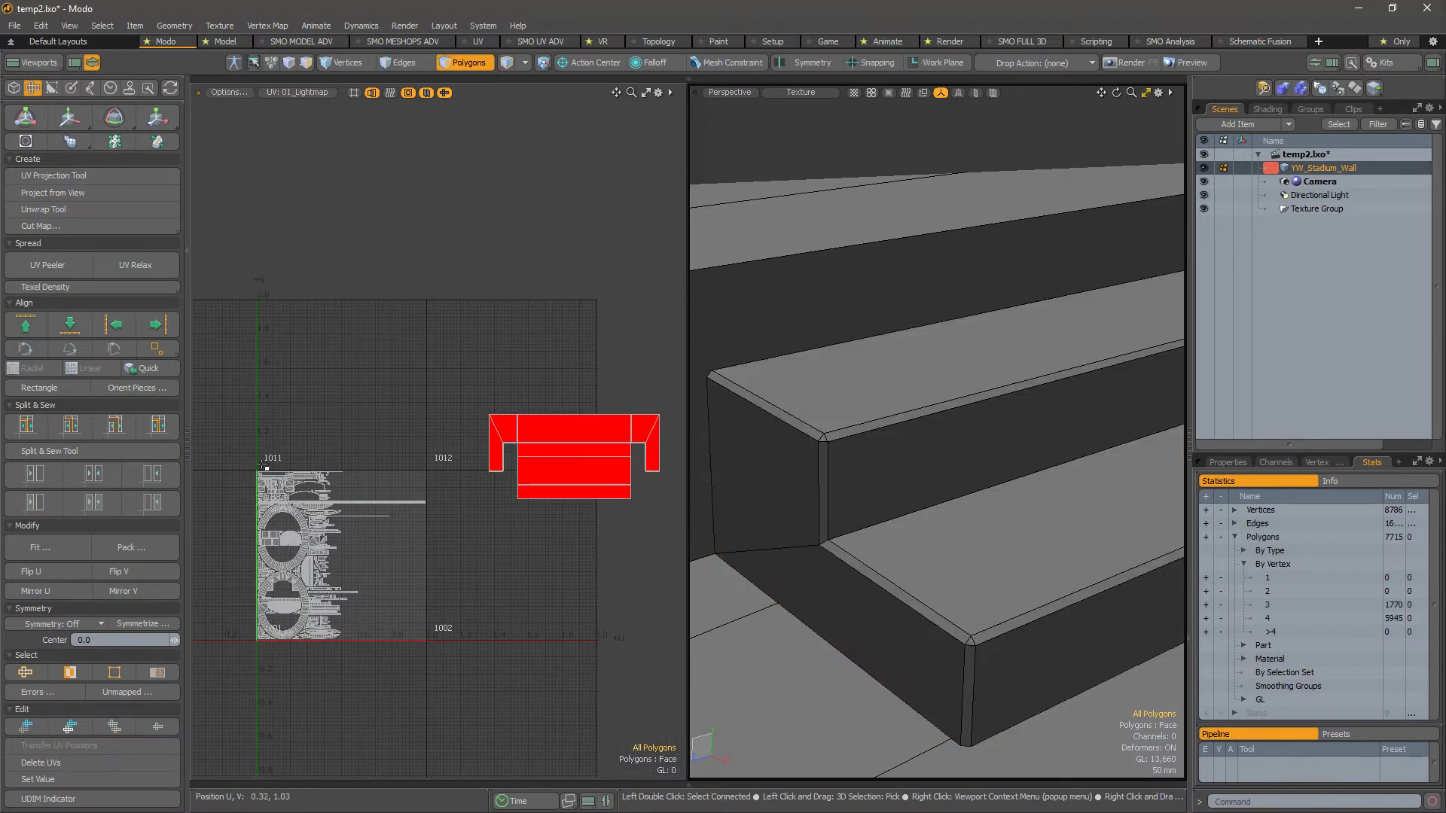
left_click(124, 549)
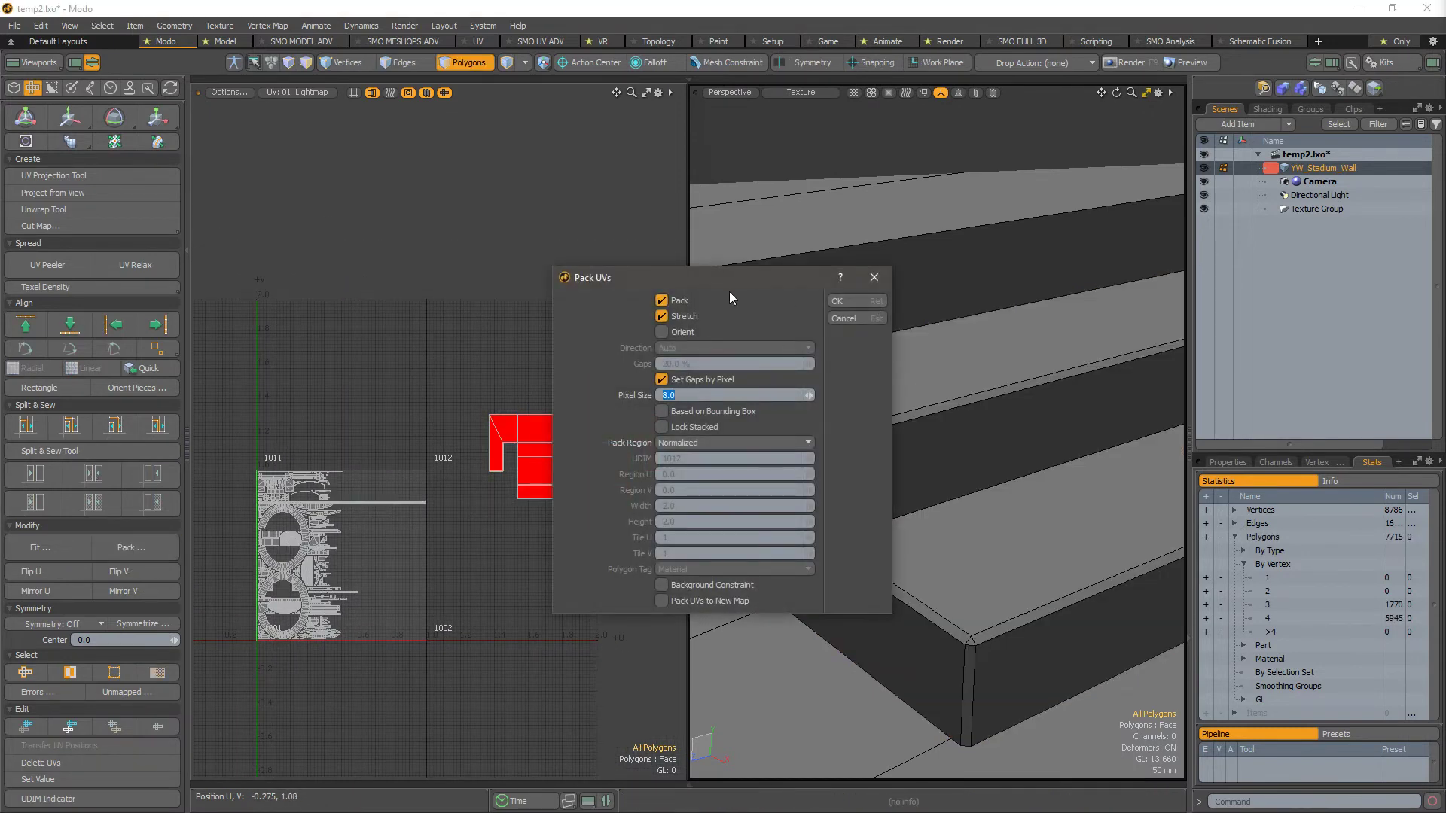
left_click(869, 302)
left_click(478, 540)
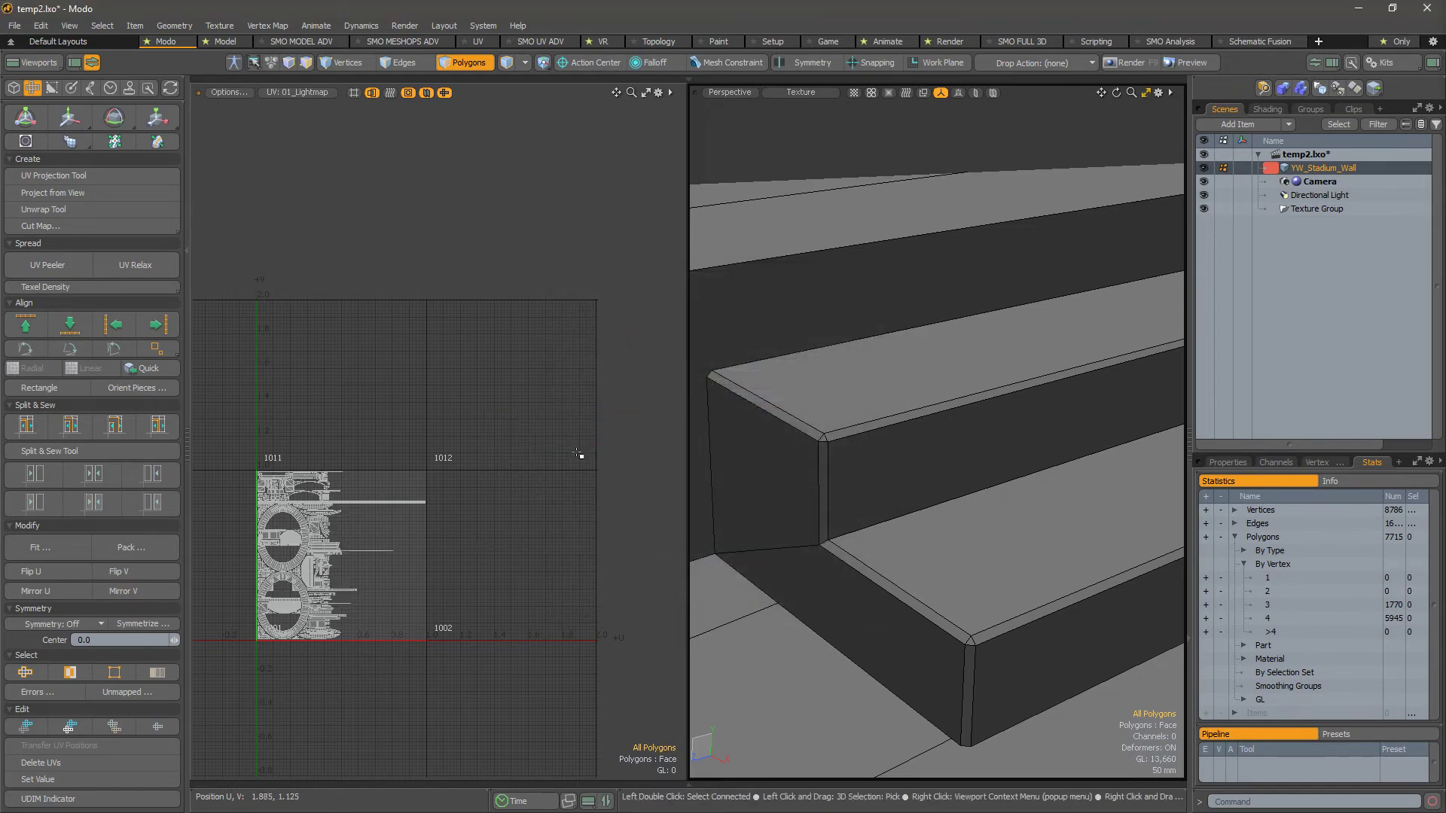
Step: Examine the packed UV layout up close and the stair blocks in place on the stadium tiers from several angles
scroll(451, 535, "up", 6)
right_click_drag(846, 471, 737, 453, "alt")
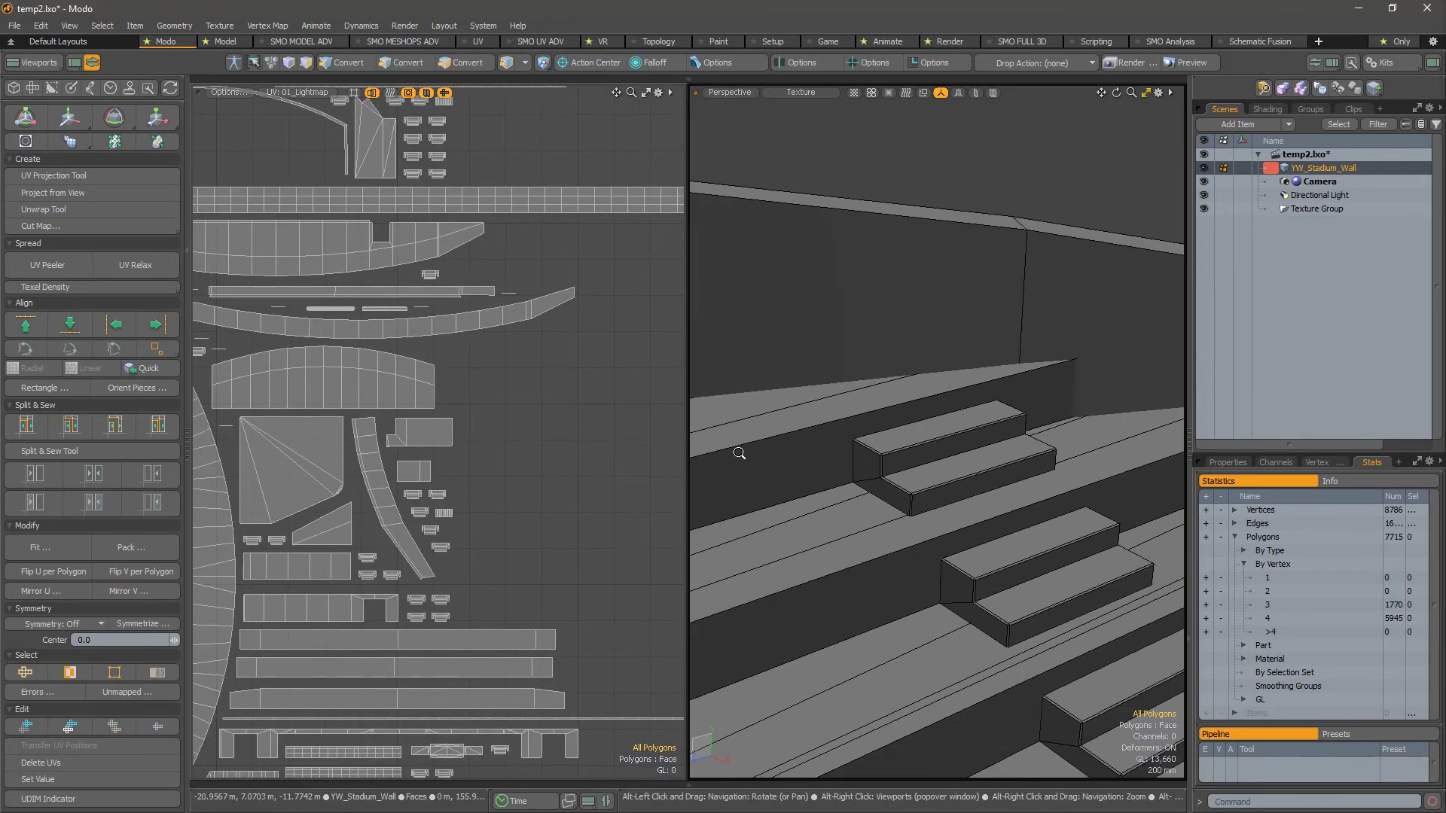
left_click_drag(737, 454, 840, 487, "alt")
left_click_drag(949, 520, 854, 482, "alt")
right_click_drag(855, 482, 927, 472, "alt")
left_click_drag(927, 471, 799, 411, "alt")
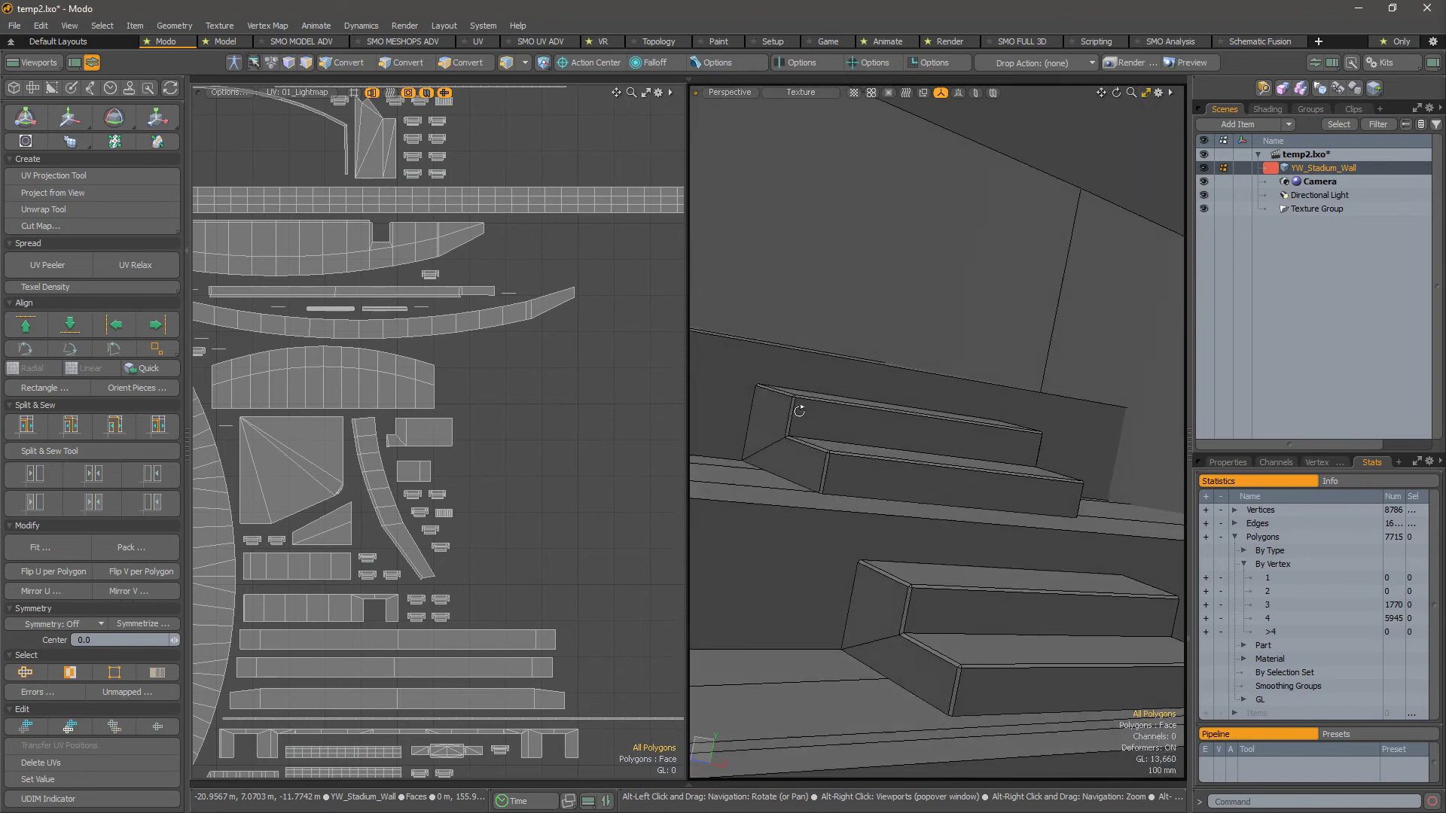
left_click_drag(950, 434, 795, 430, "alt")
scroll(1039, 518, "down", 2)
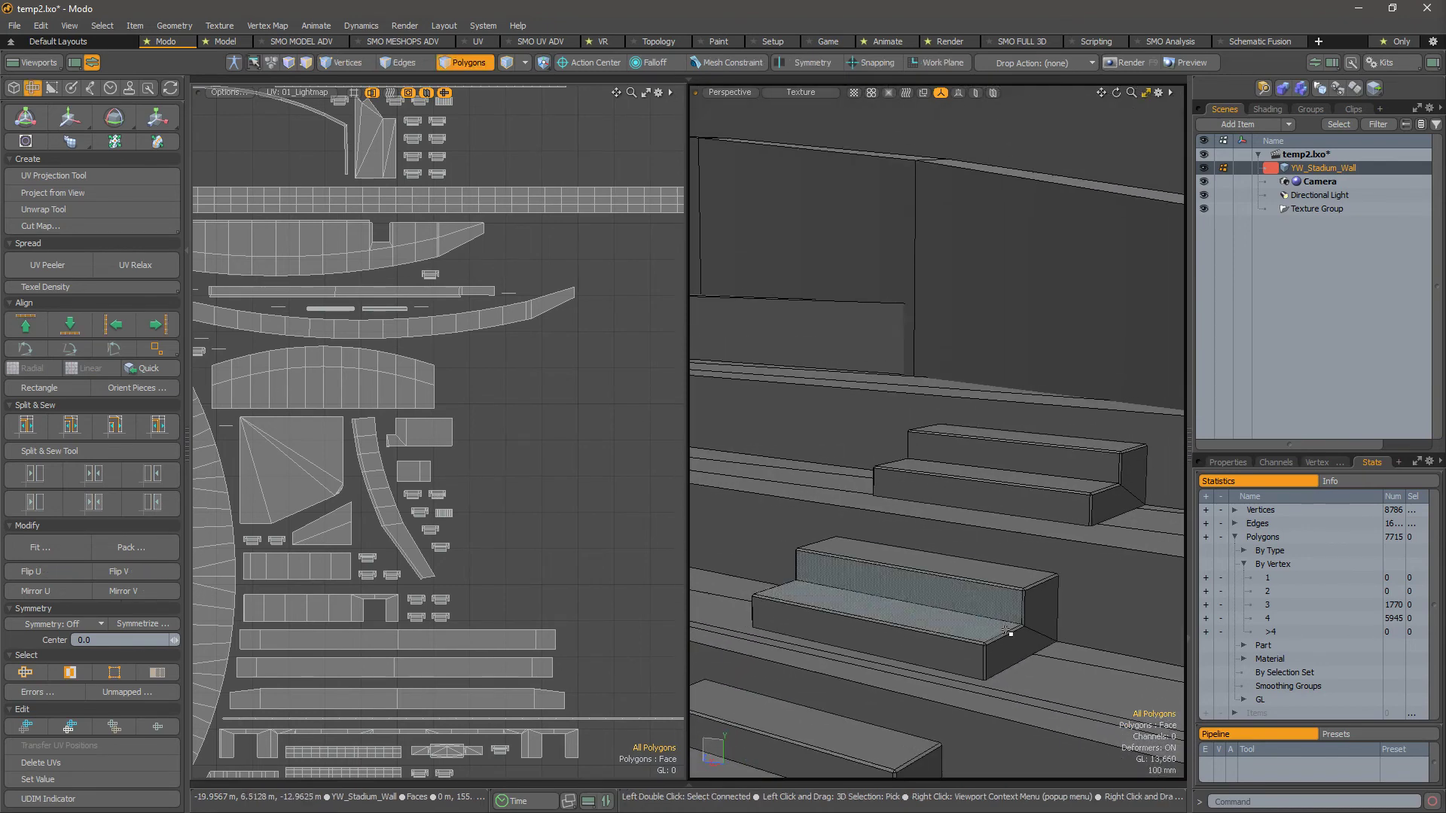
left_click_drag(1036, 619, 1051, 531, "alt+shift")
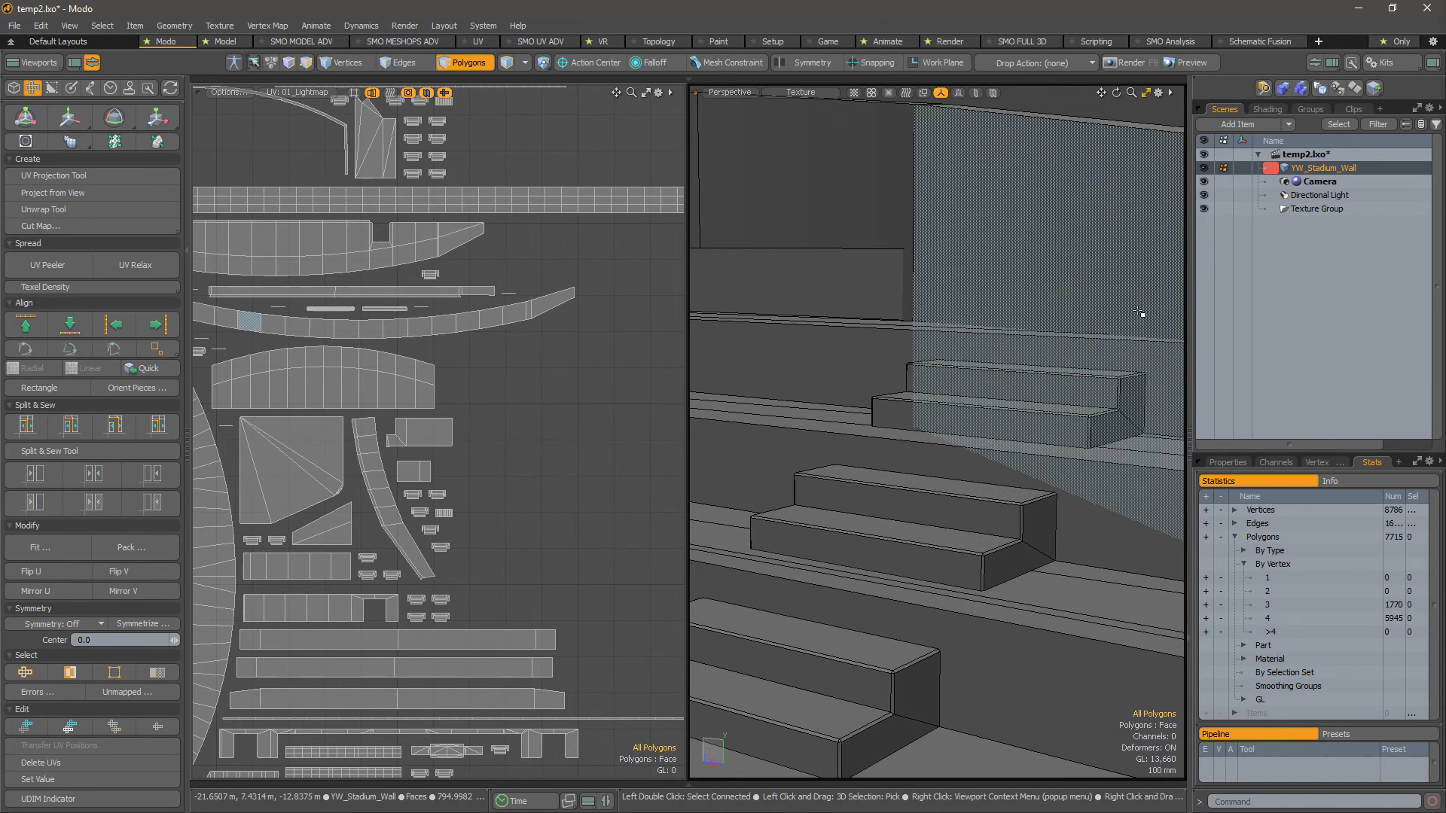